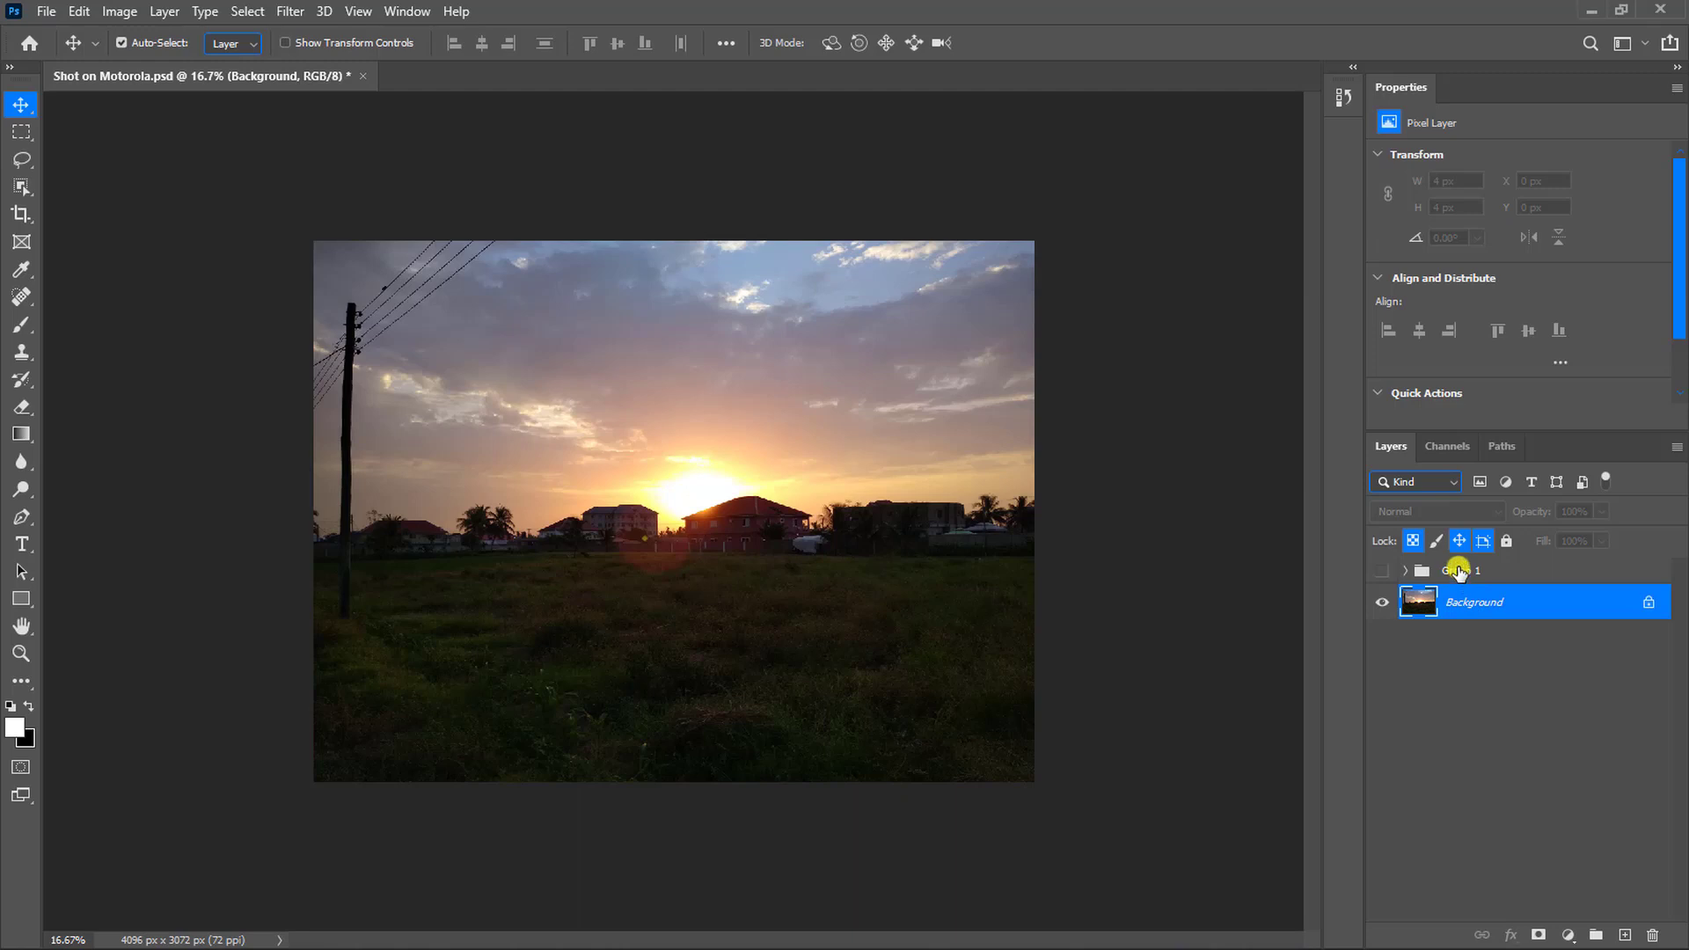
Toggle the visibility of Group 1 to compare the edited sunset photo with the original
click(1457, 574)
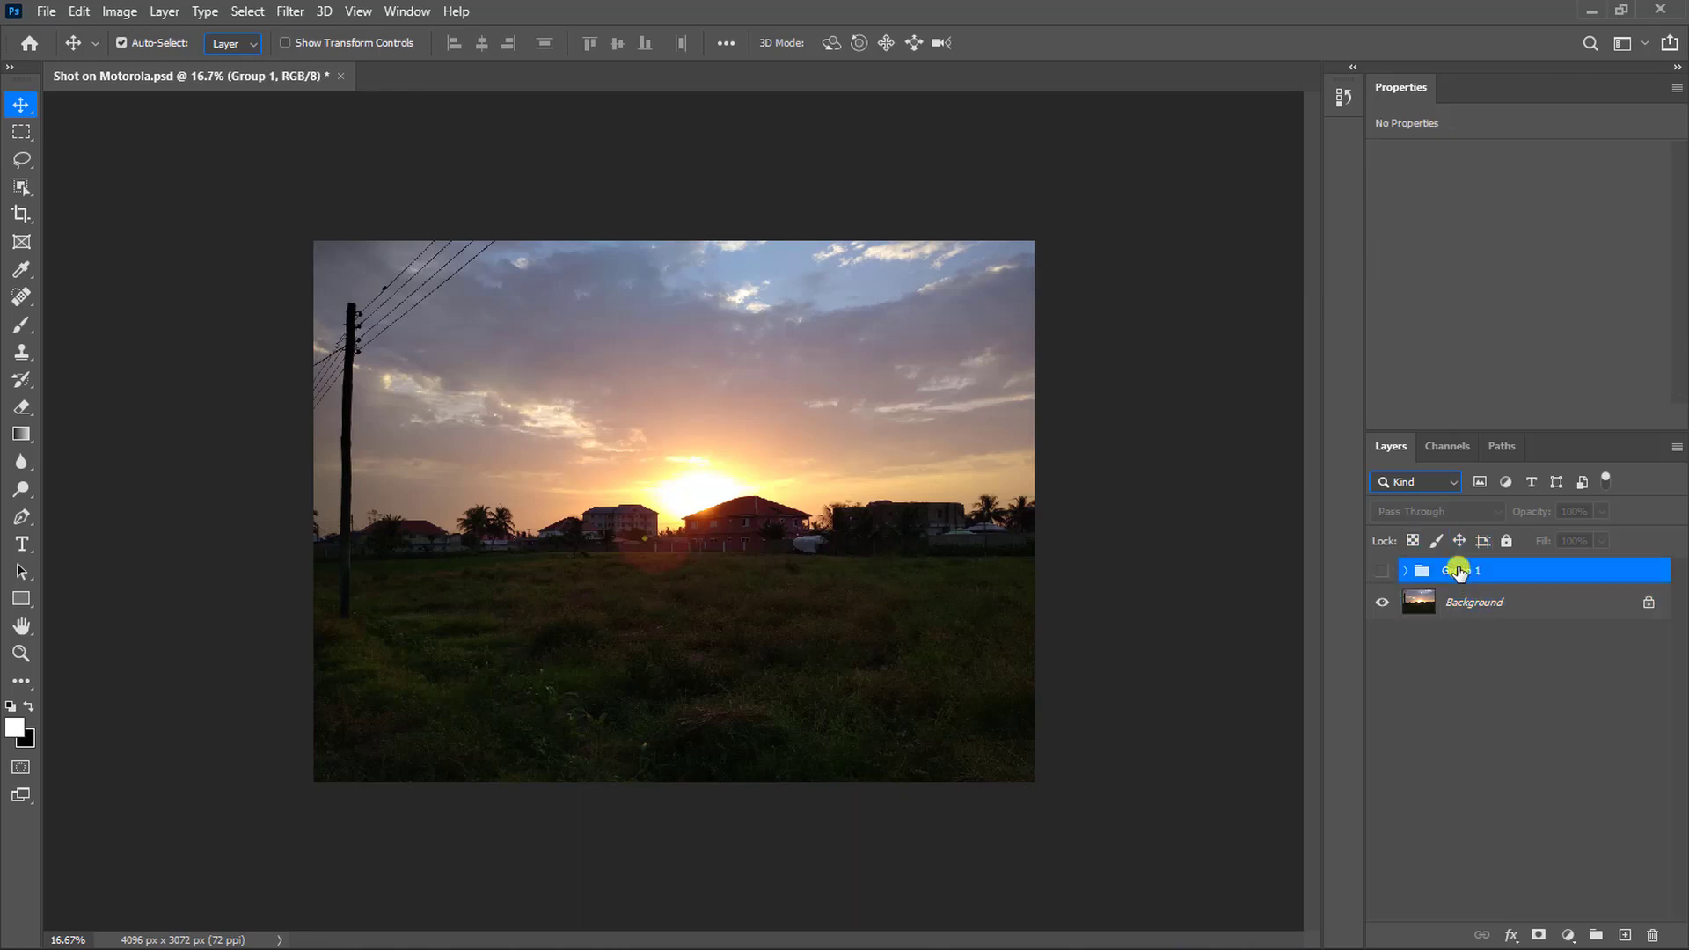
click(1385, 579)
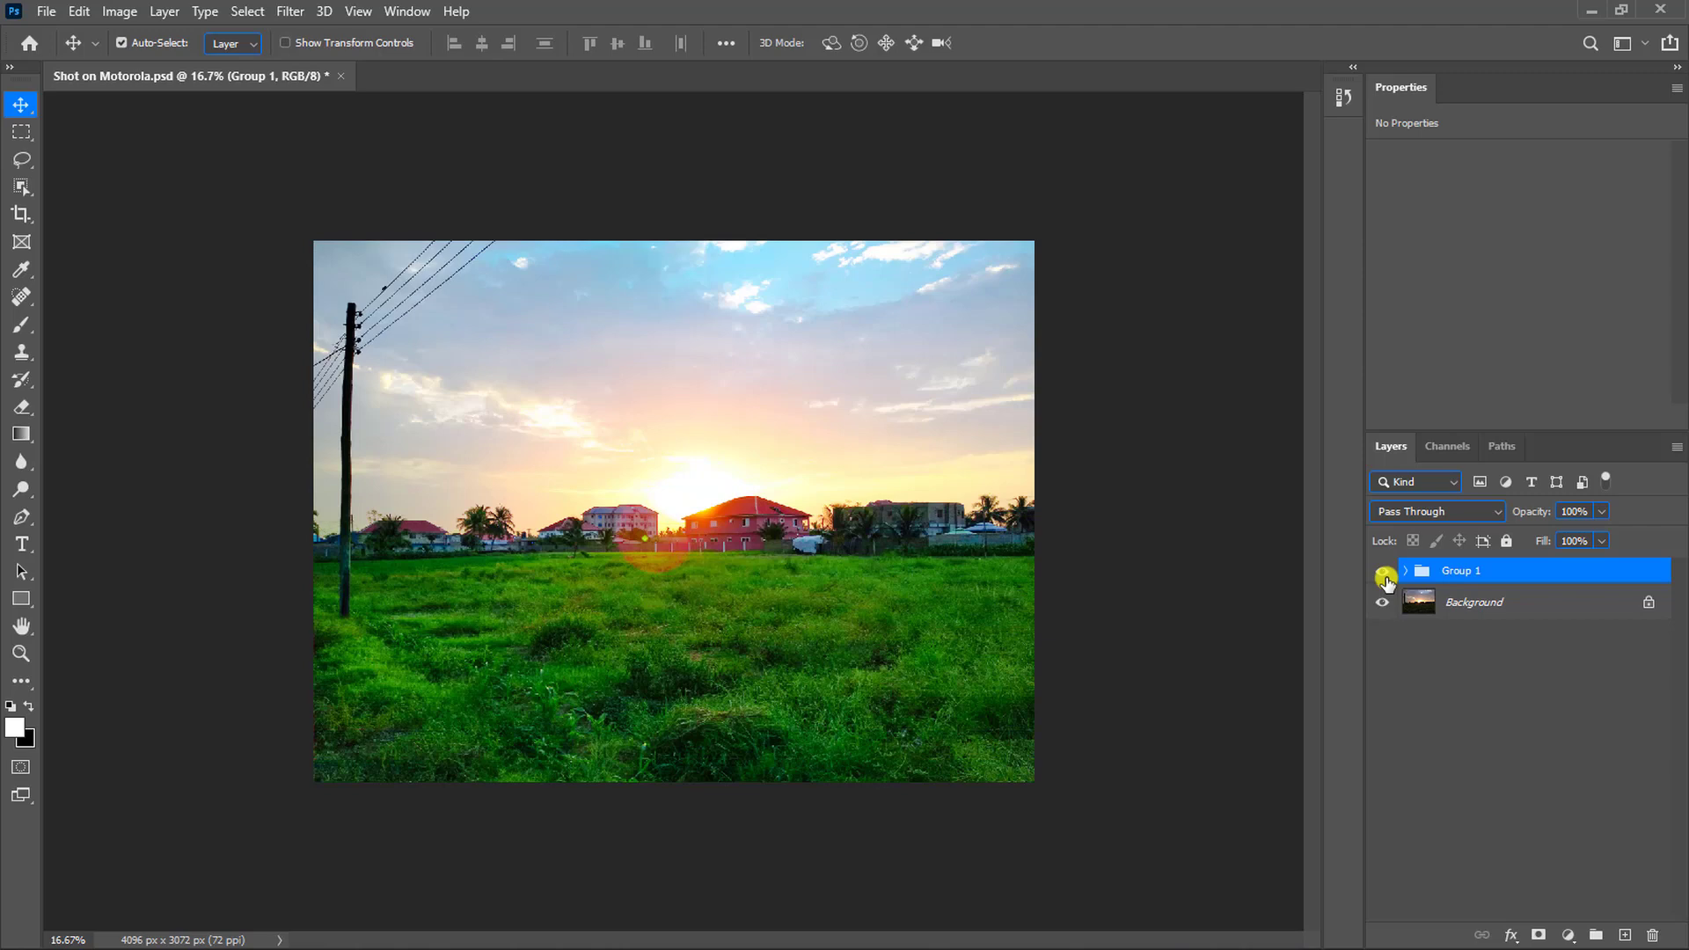
key(ctrl+plus)
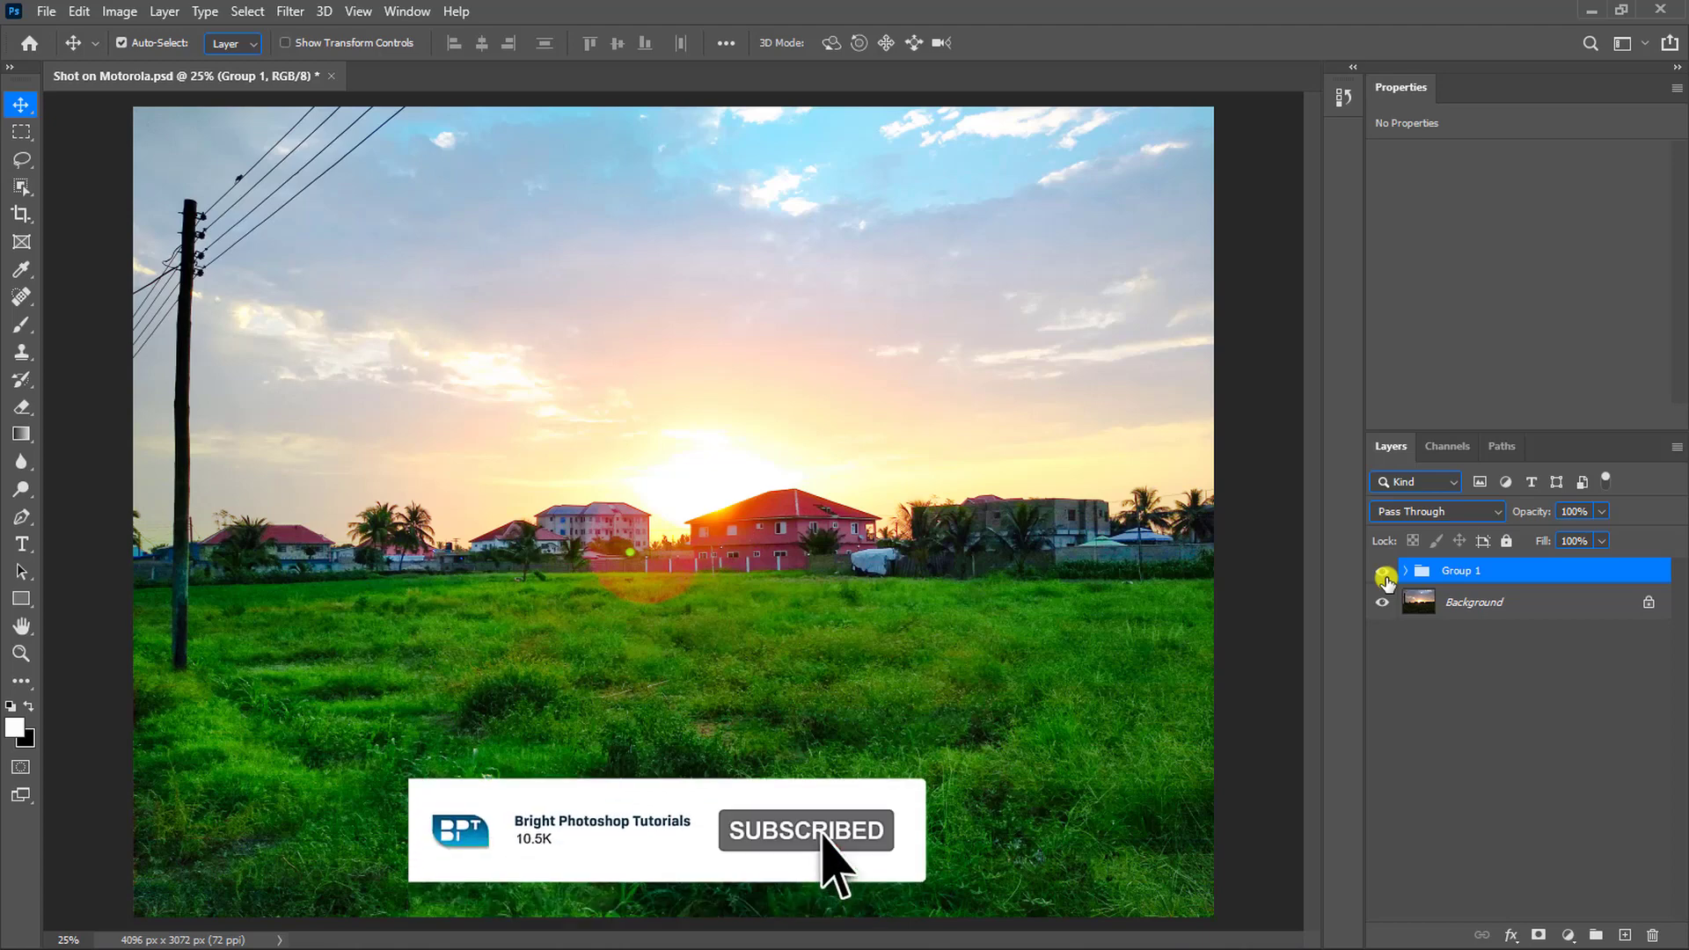
click(1385, 577)
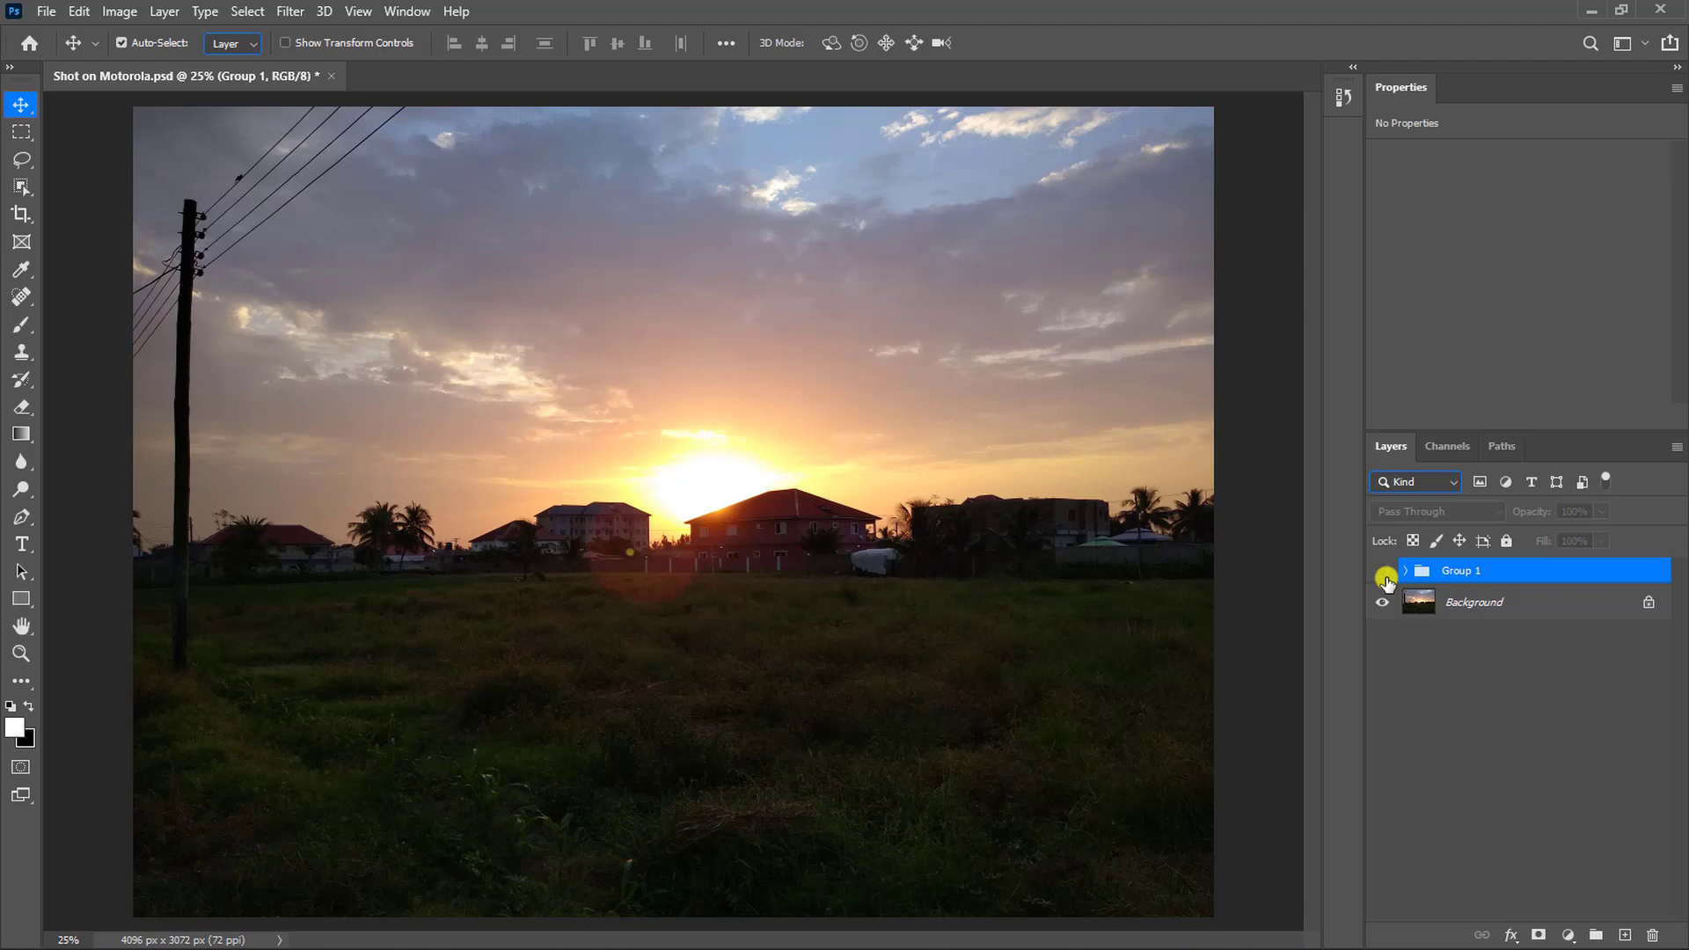
click(1386, 578)
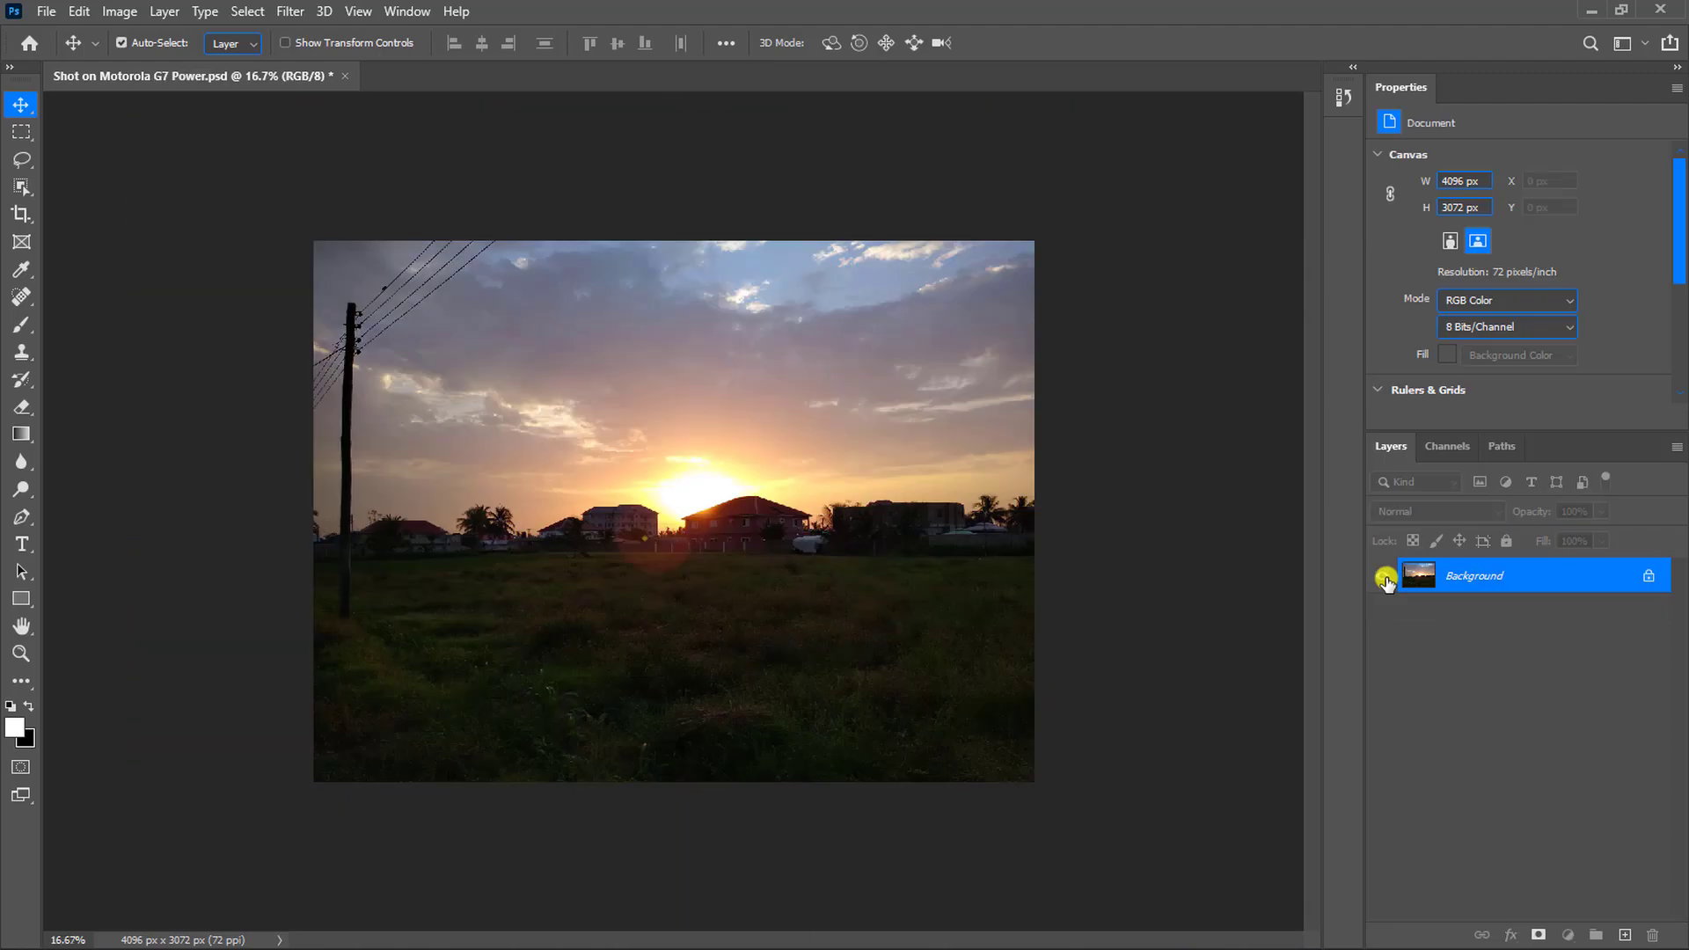
Duplicate the Background layer, keeping the name Background copy
right_click(1489, 577)
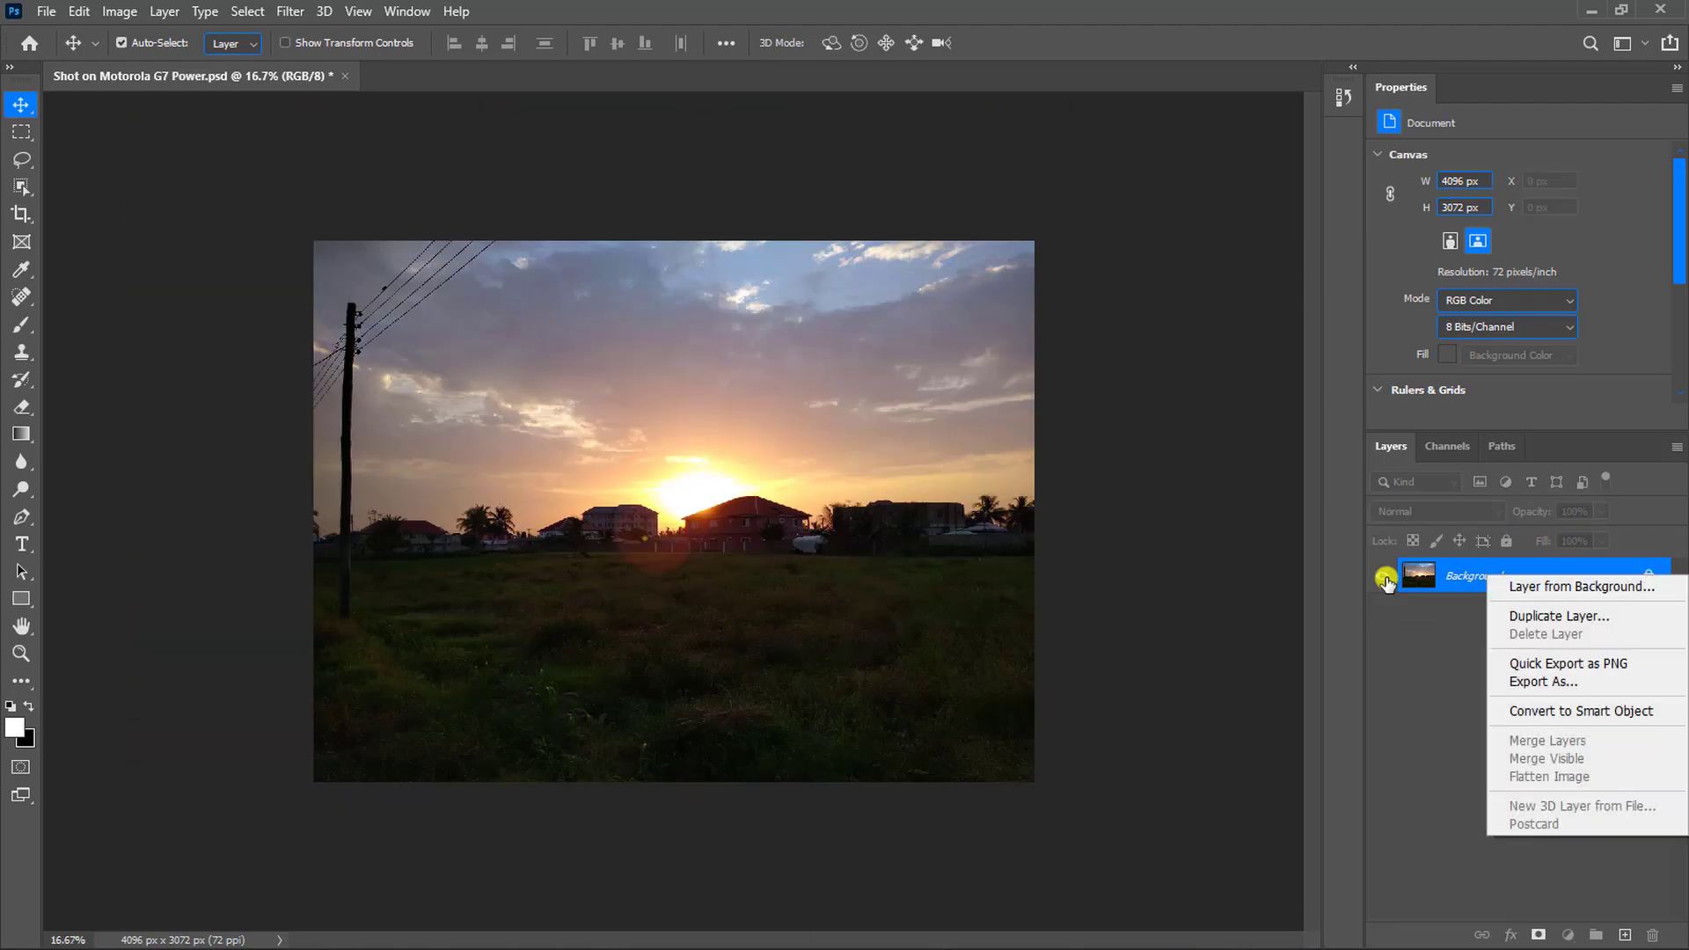
click(1529, 616)
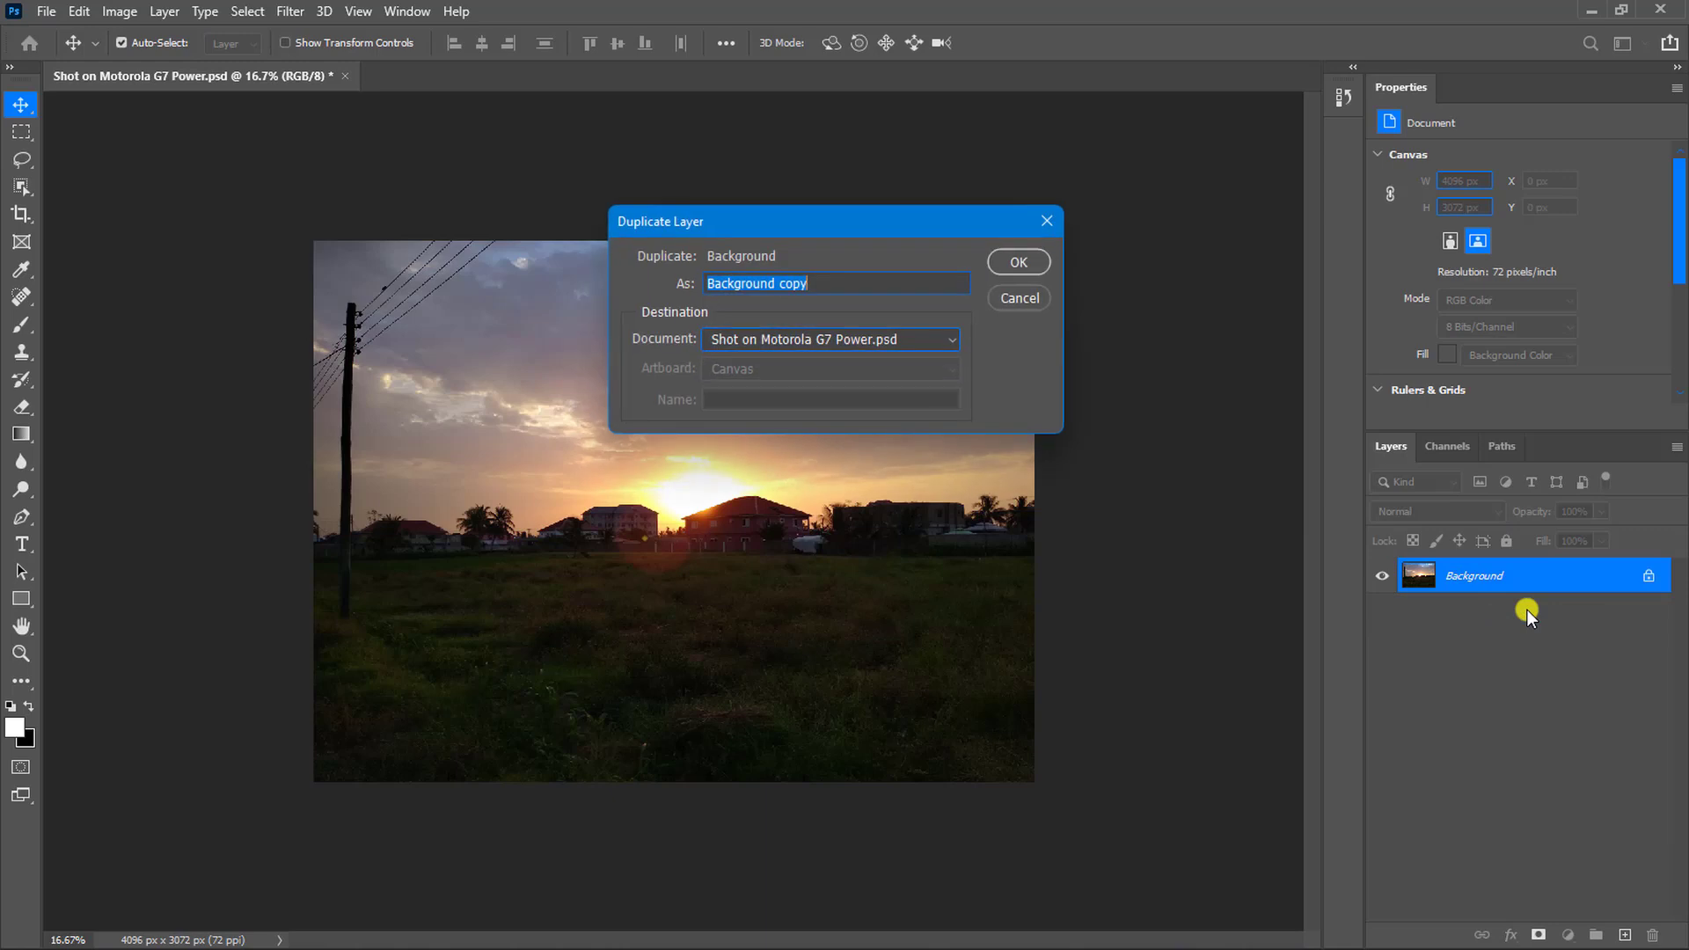
click(1024, 260)
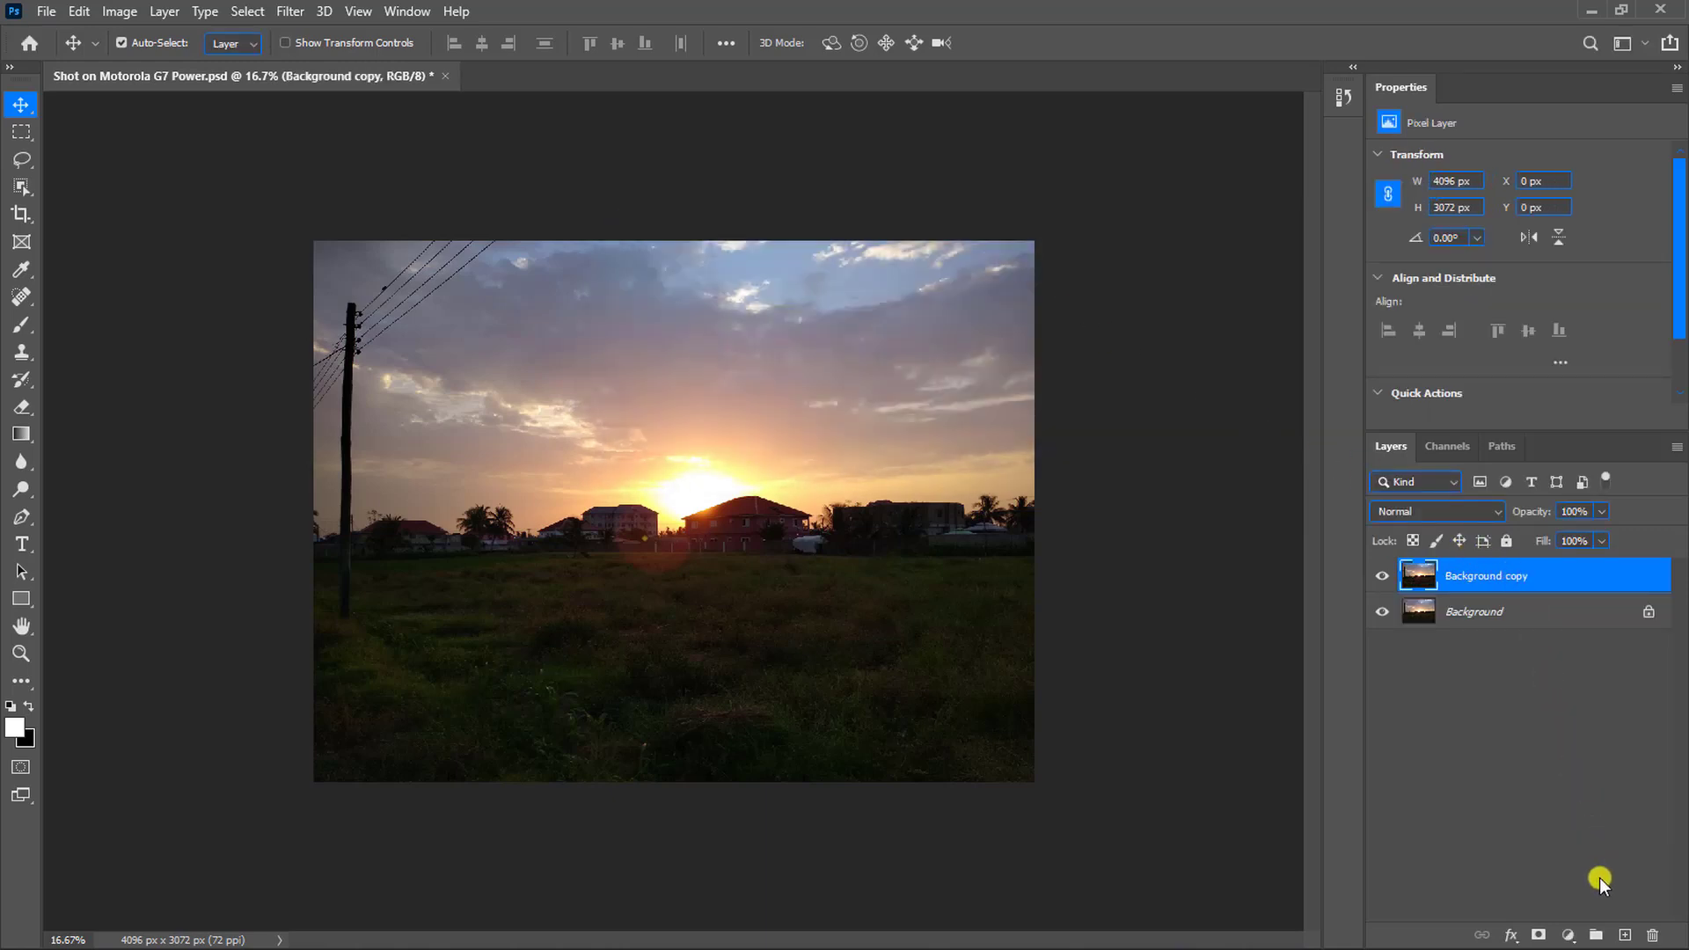
Add a Selective Color adjustment layer above Background copy and choose Yellows as the colour range
click(1581, 921)
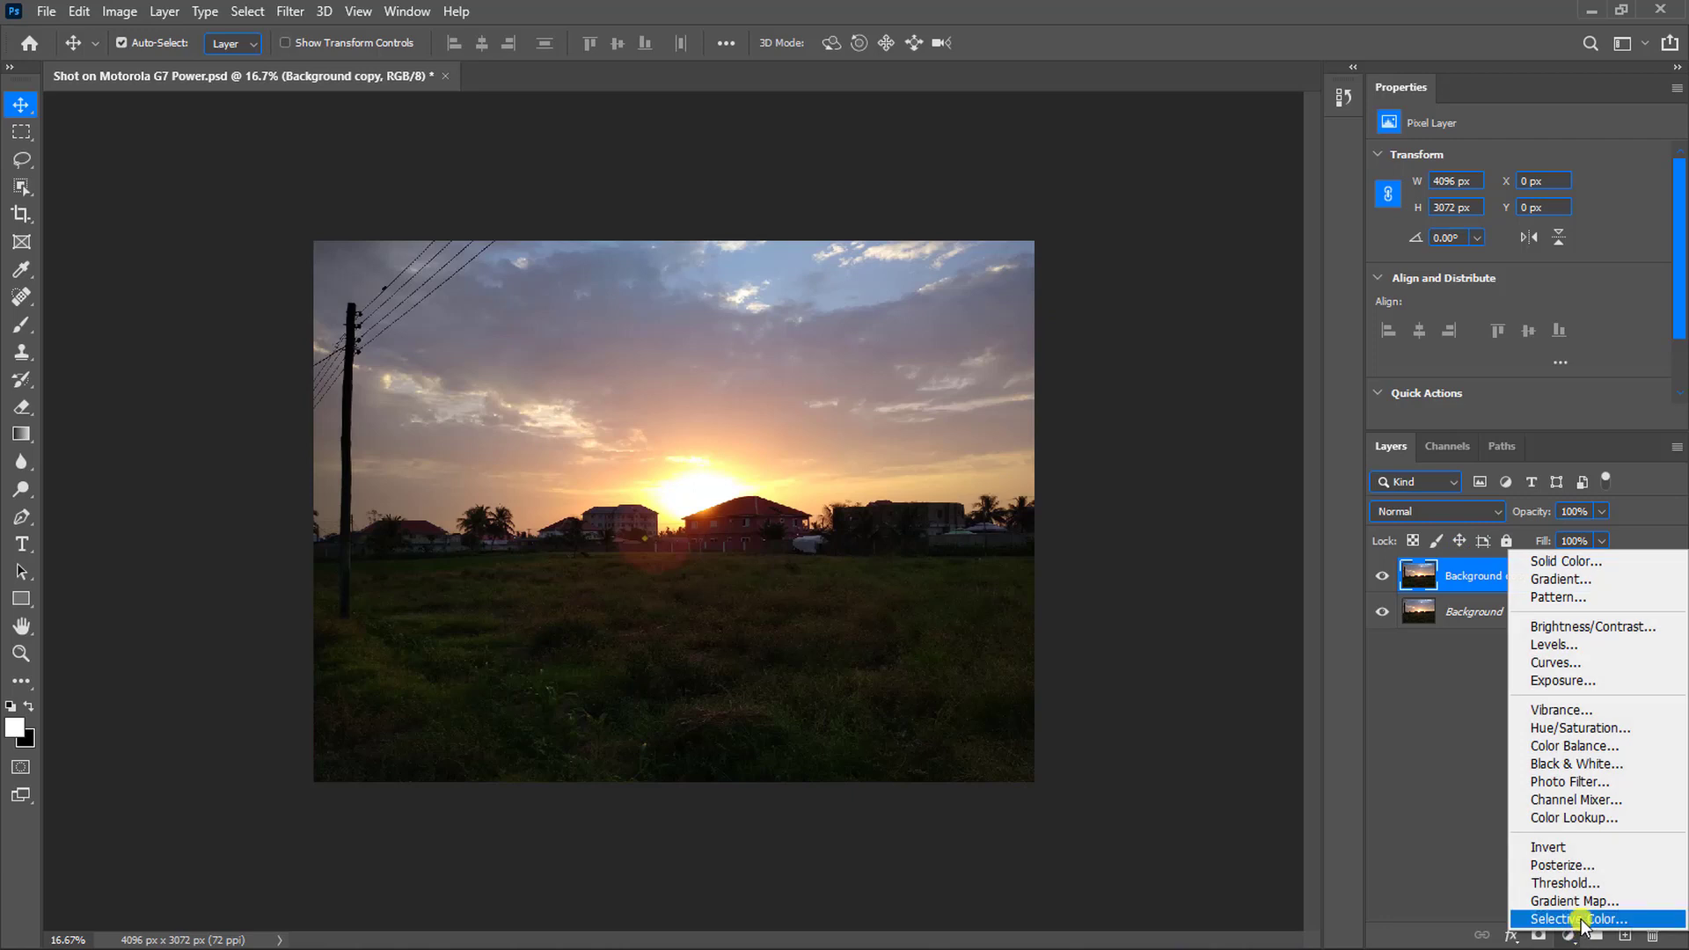
click(1581, 923)
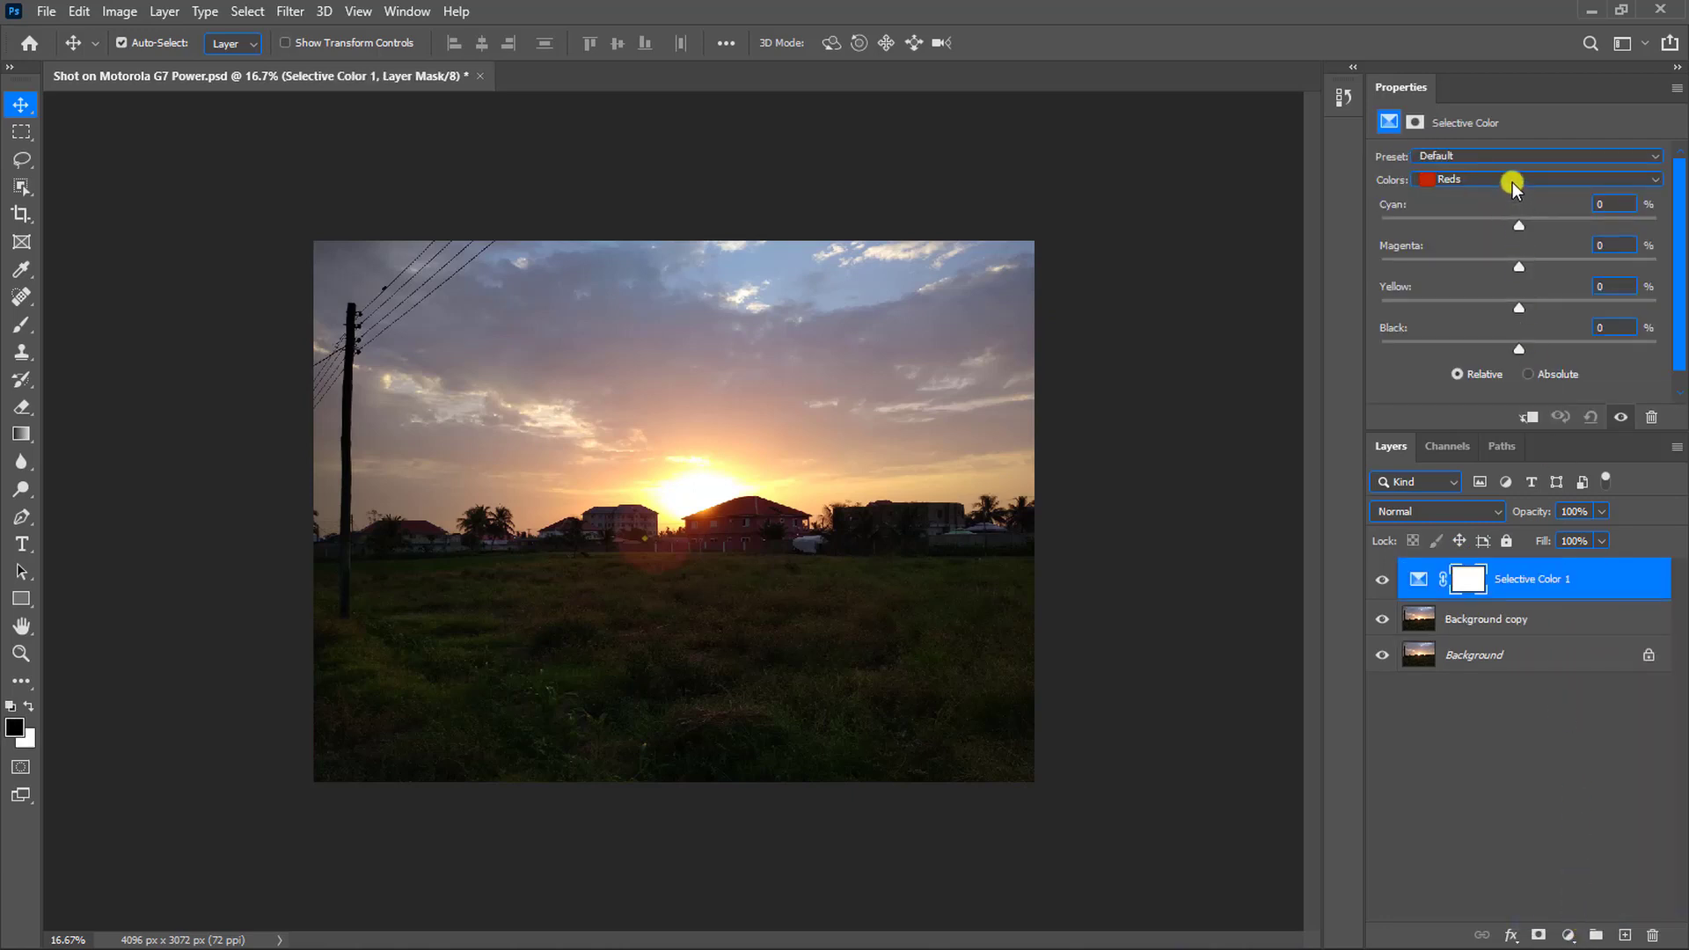
click(1513, 180)
click(1502, 215)
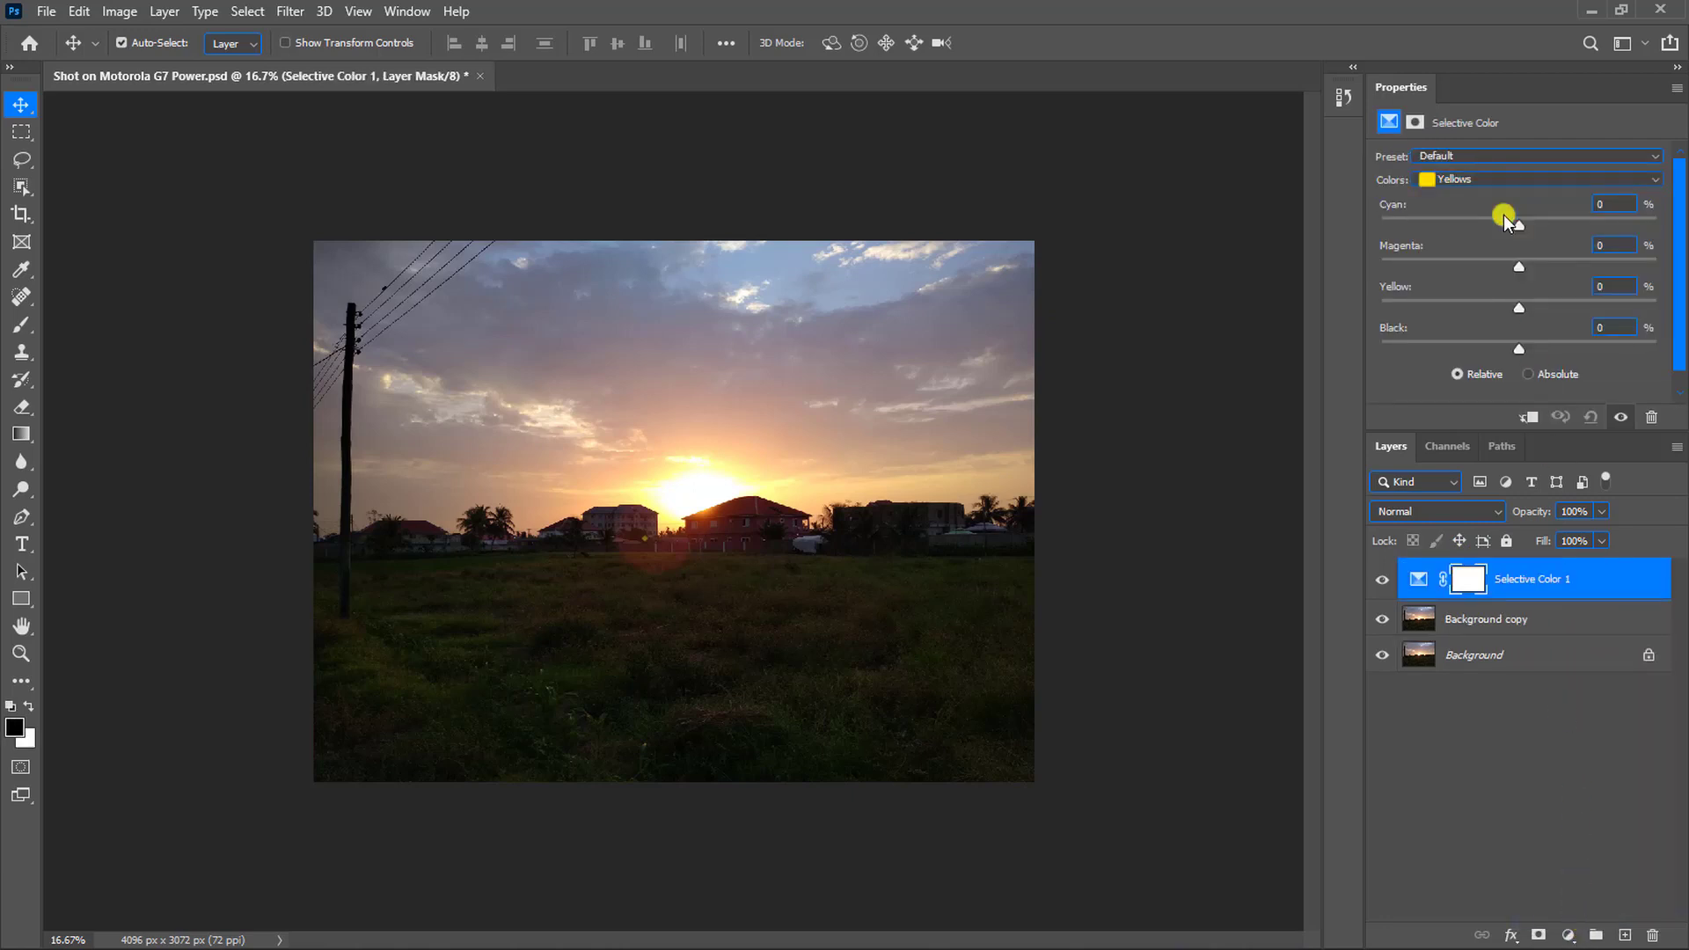
Set the Yellows to Cyan +76, Magenta -67, Yellow +77 and Black +11
drag(1518, 225, 1539, 225)
text(+)
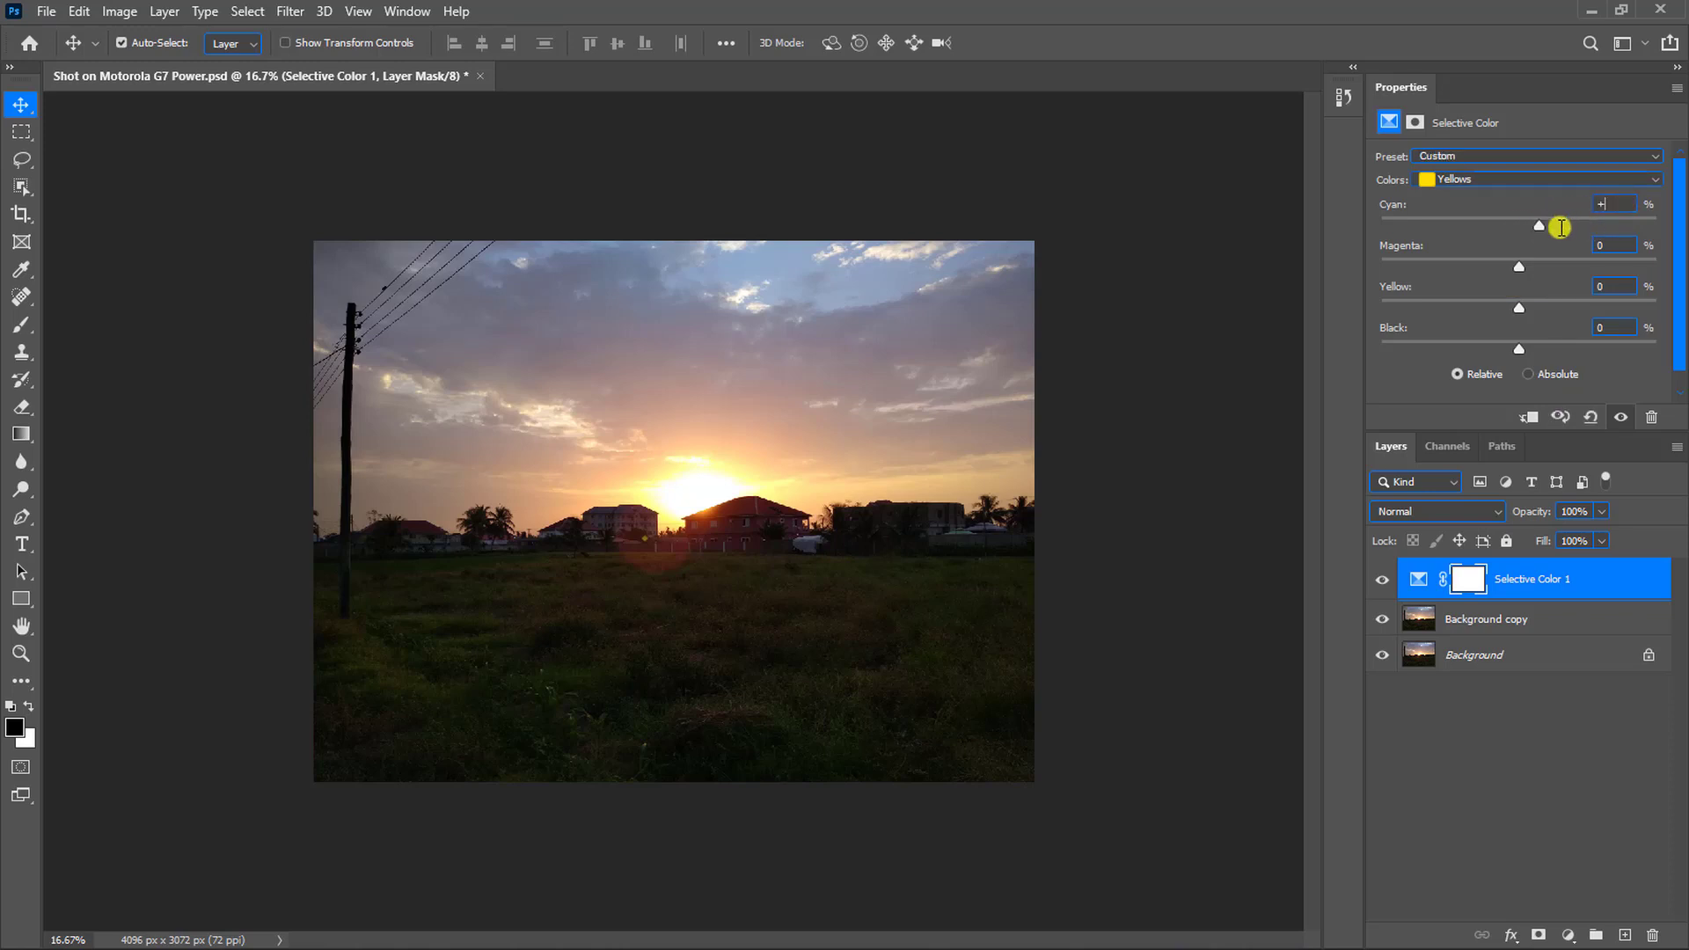
text(76)
key(Tab)
text(-67)
key(Tab)
text(+)
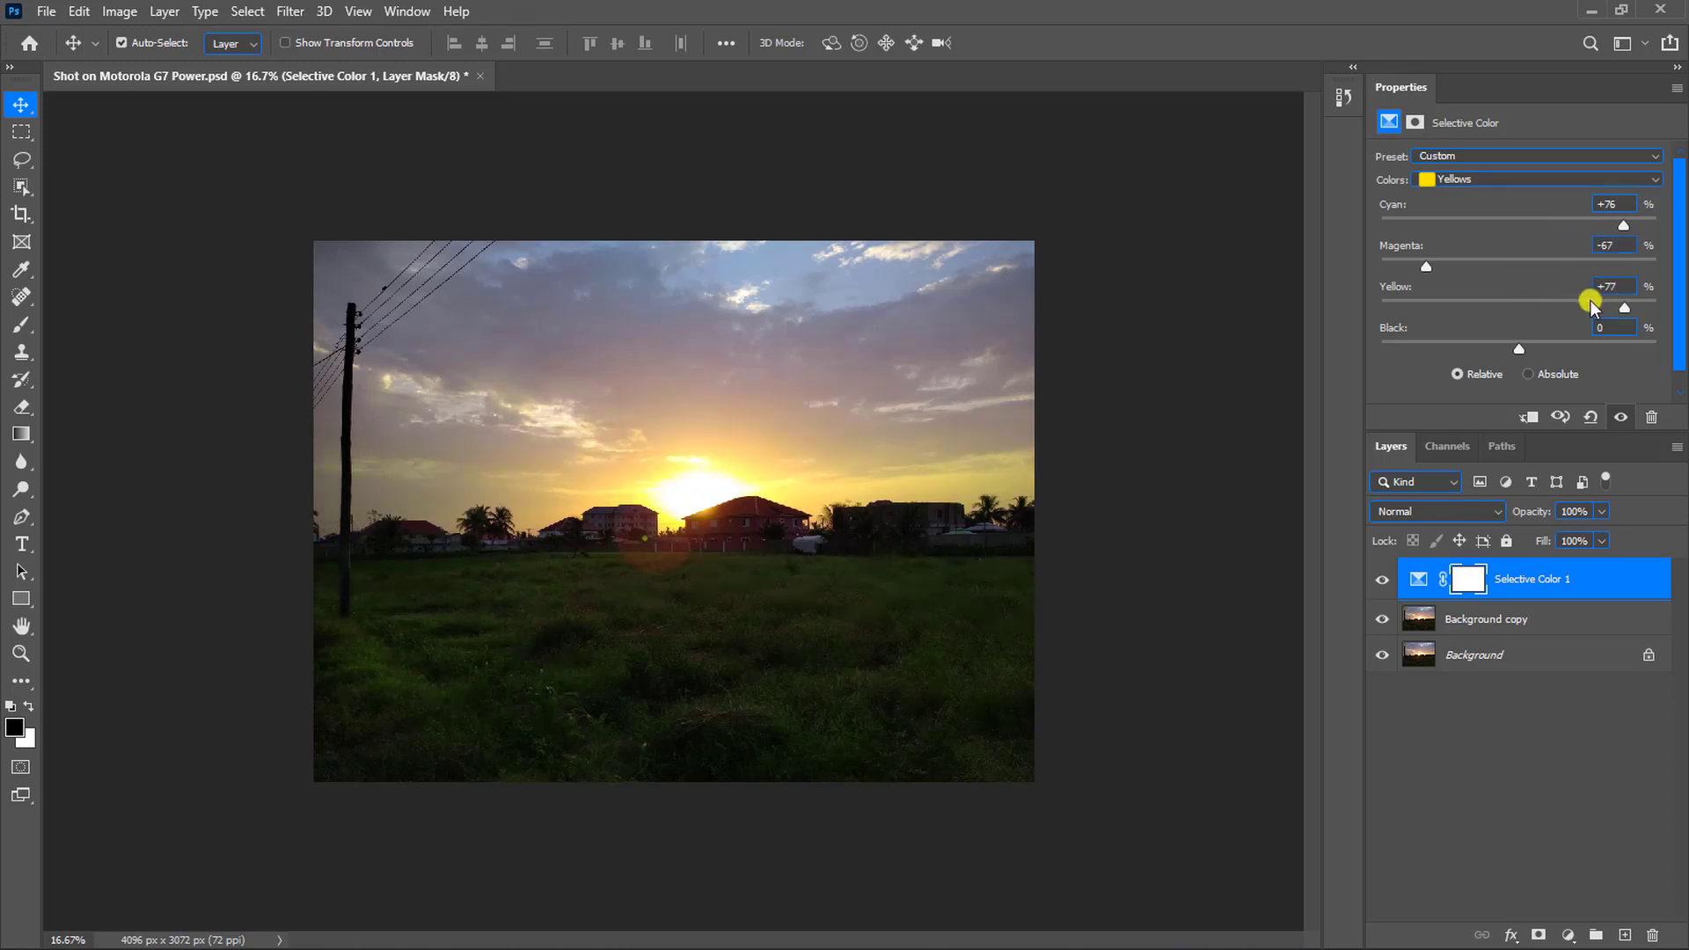
click(1589, 333)
text(+11)
Choose the Brush Tool, raise its hardness and reduce its size to 659 px
key(ctrl+plus)
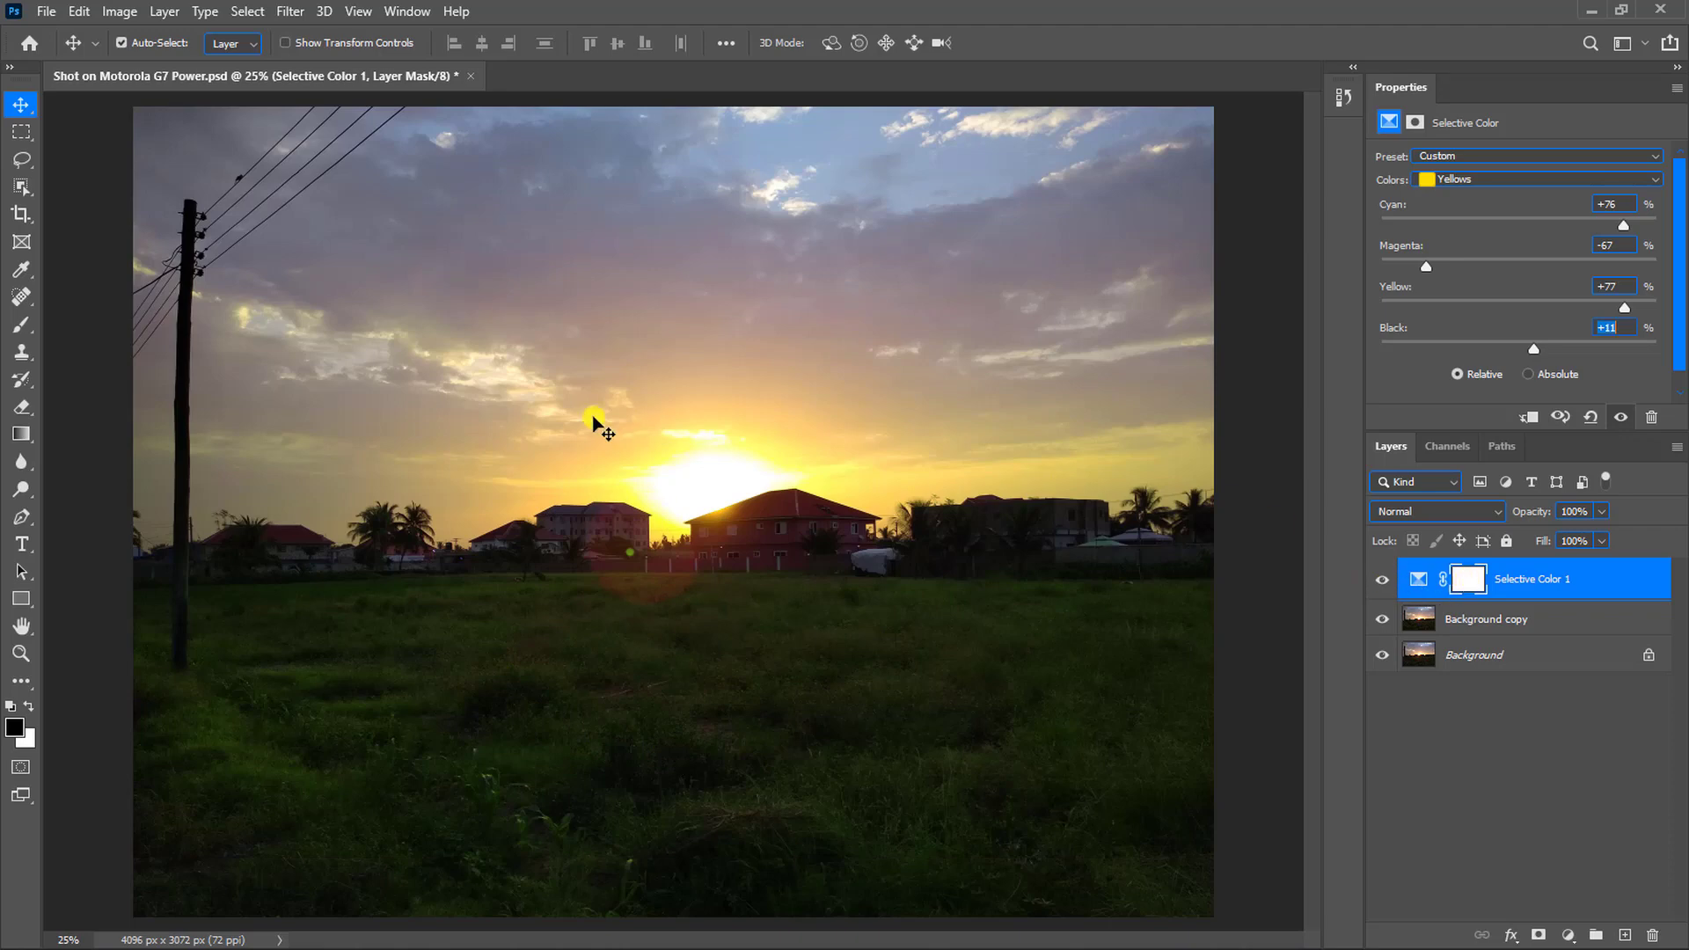
click(21, 325)
right_click(21, 327)
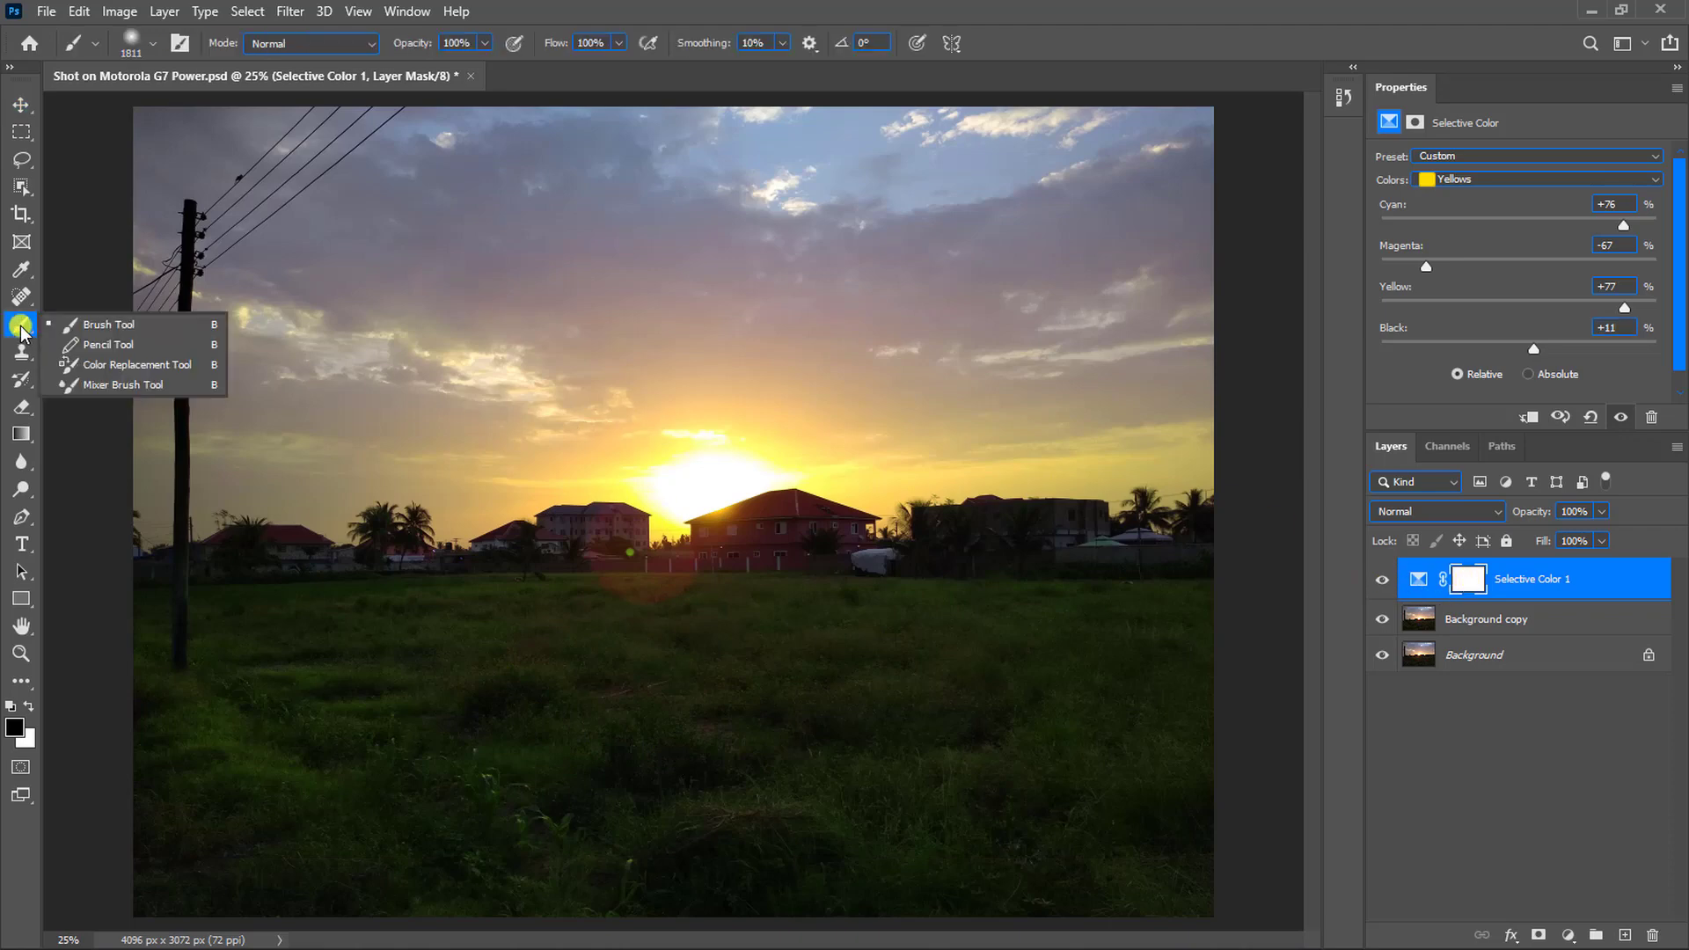
click(66, 323)
click(151, 42)
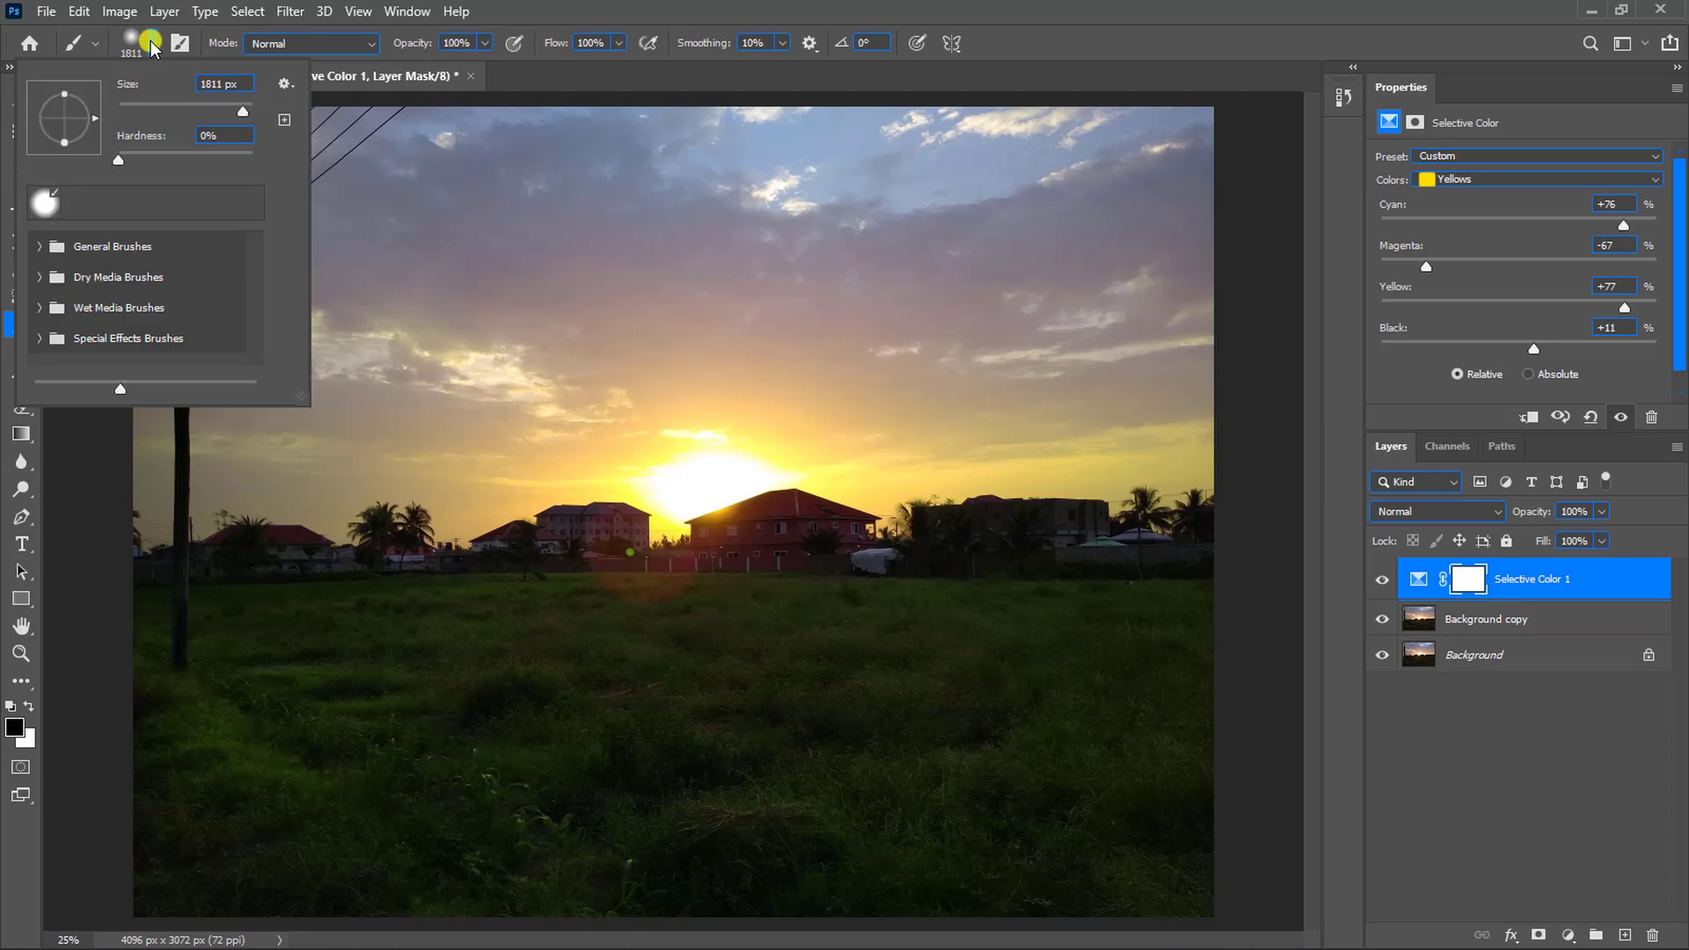
drag(132, 154, 291, 151)
click(595, 15)
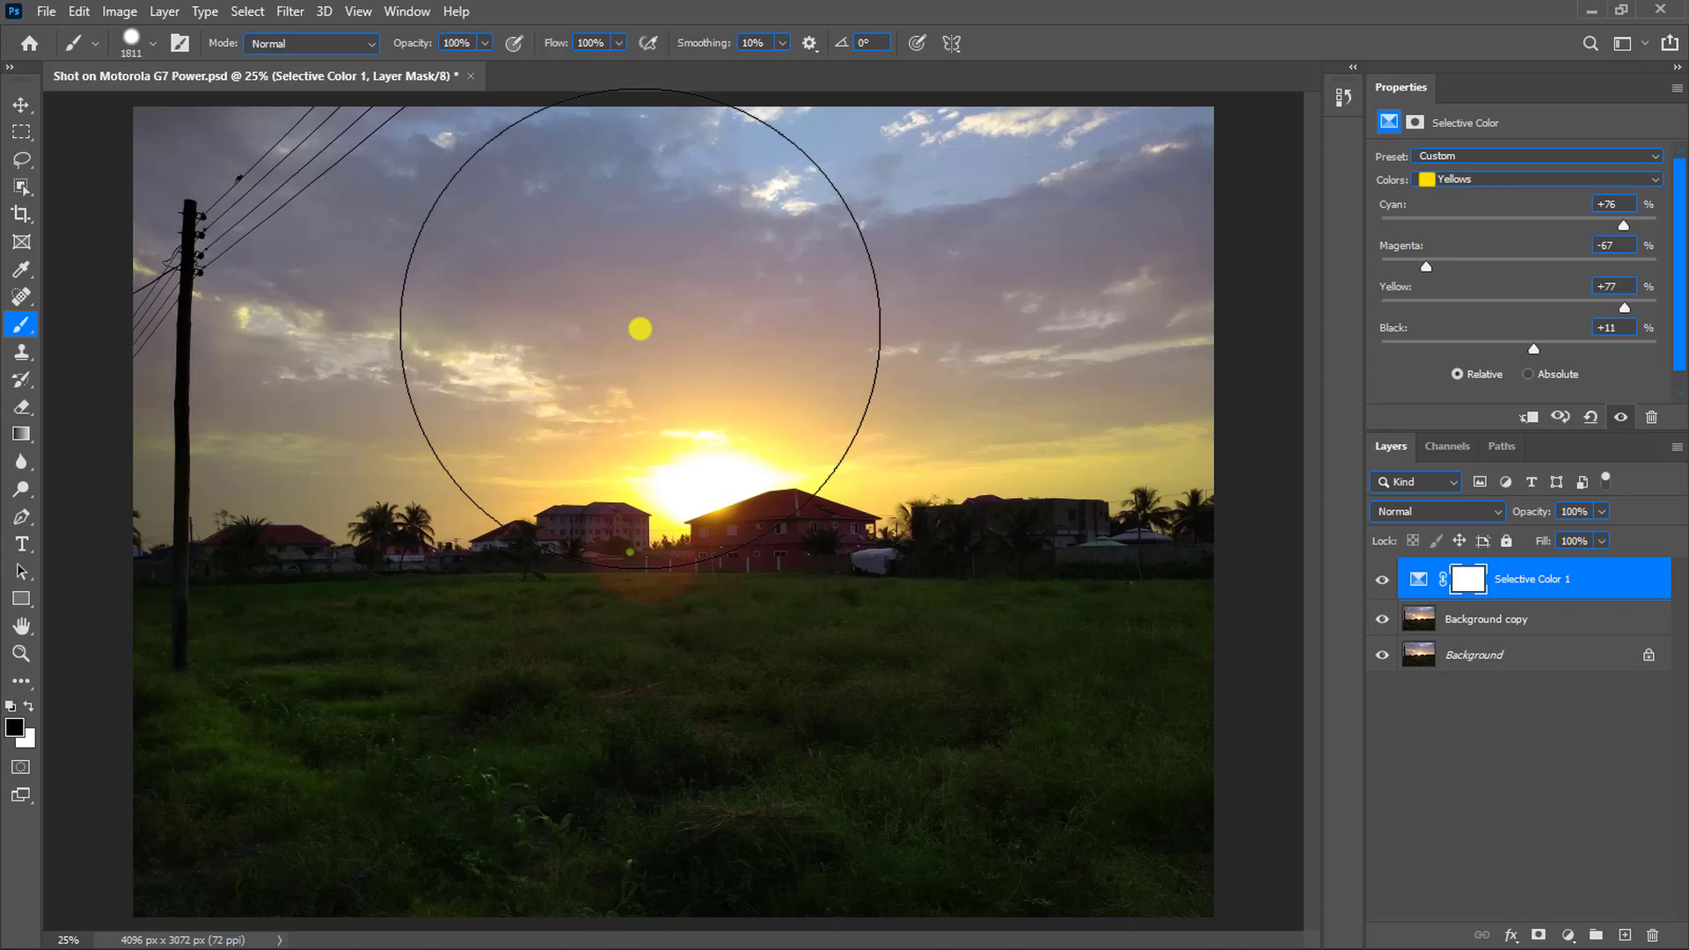
mouse_move(643, 326)
mouse_down()
mouse_move(509, 378)
mouse_move(337, 484)
mouse_up()
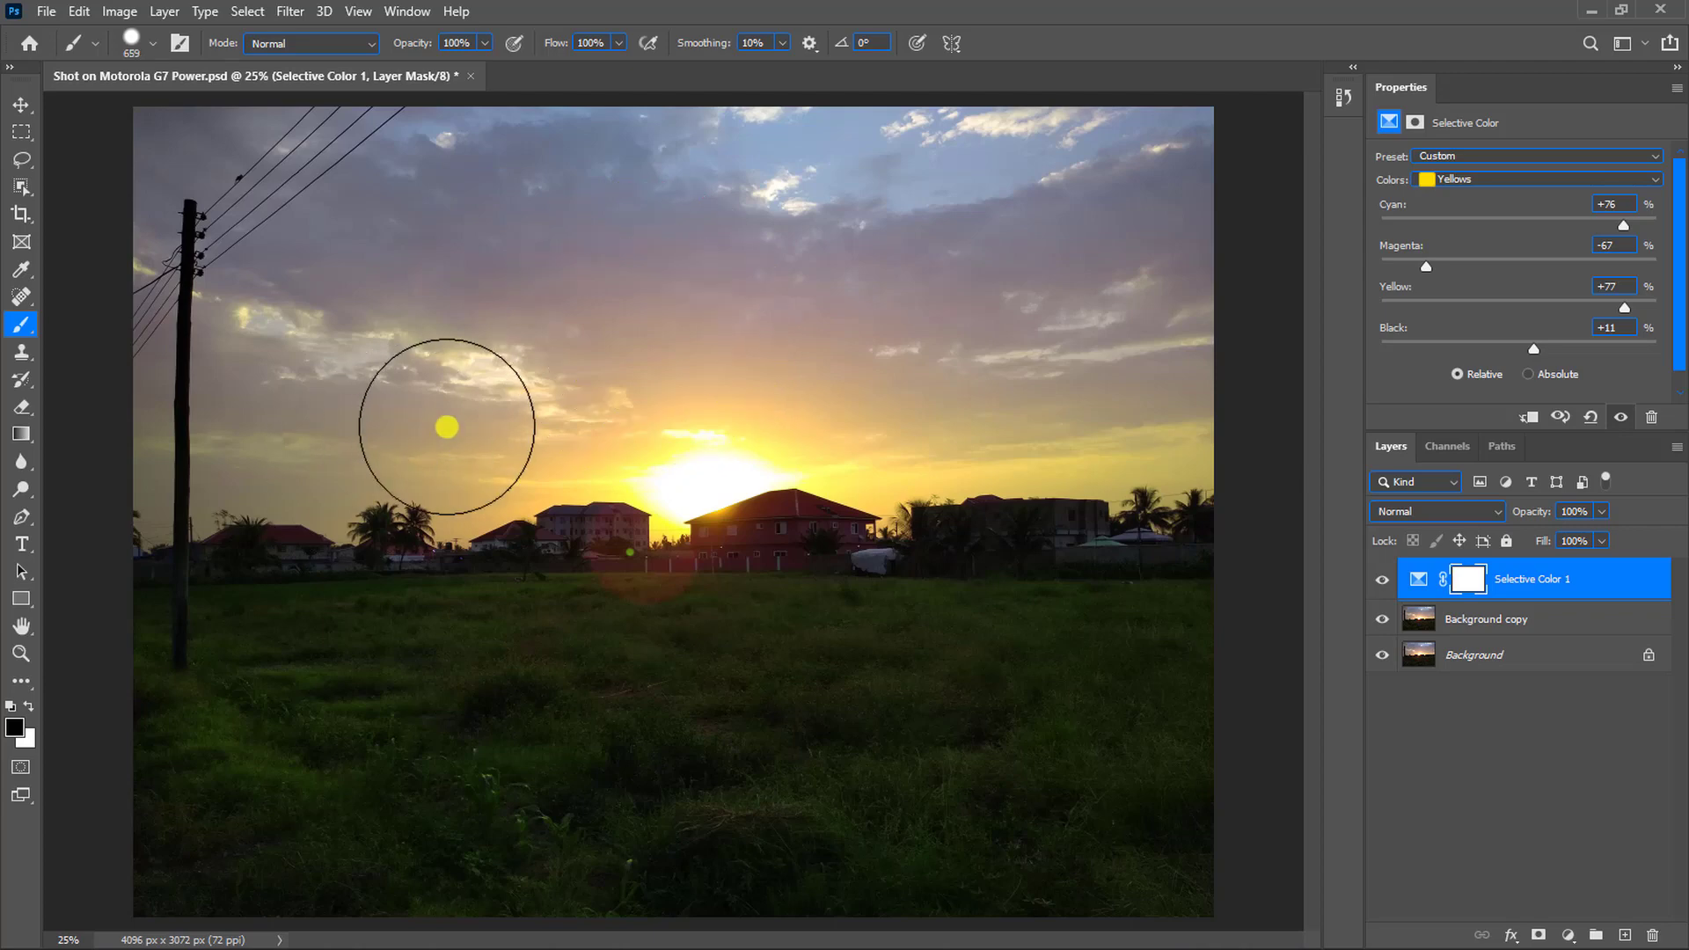
Paint the Selective Color layer mask black over the whole sky, and compare the image with the adjustment hidden and shown
click(15, 728)
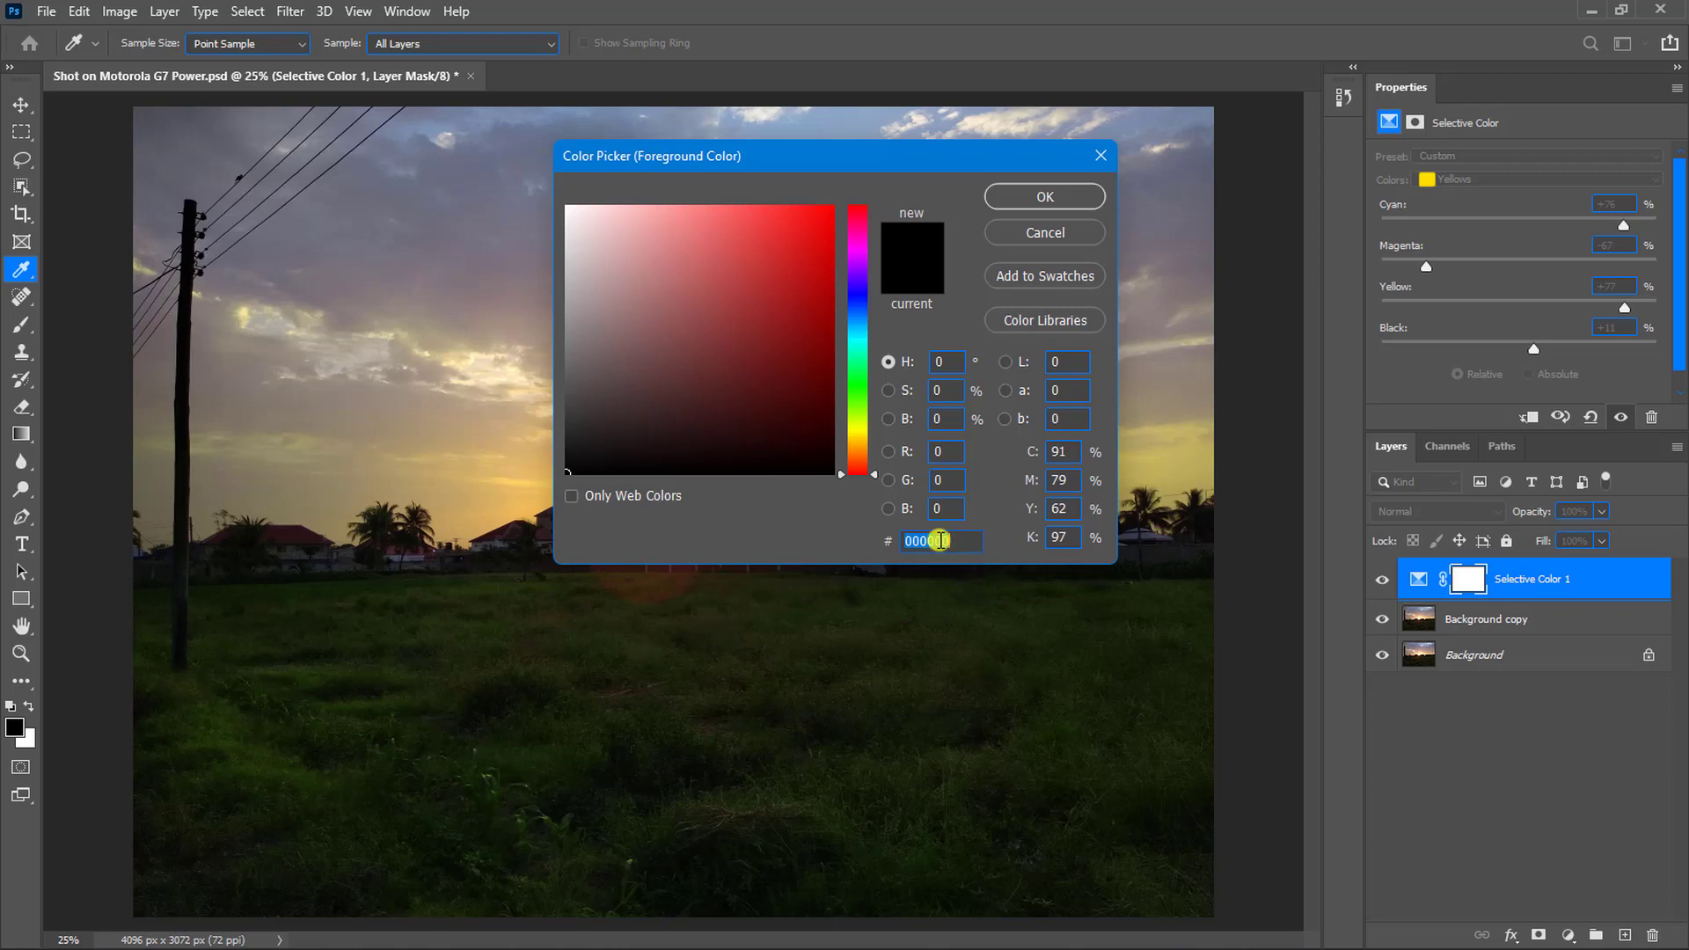
click(1022, 191)
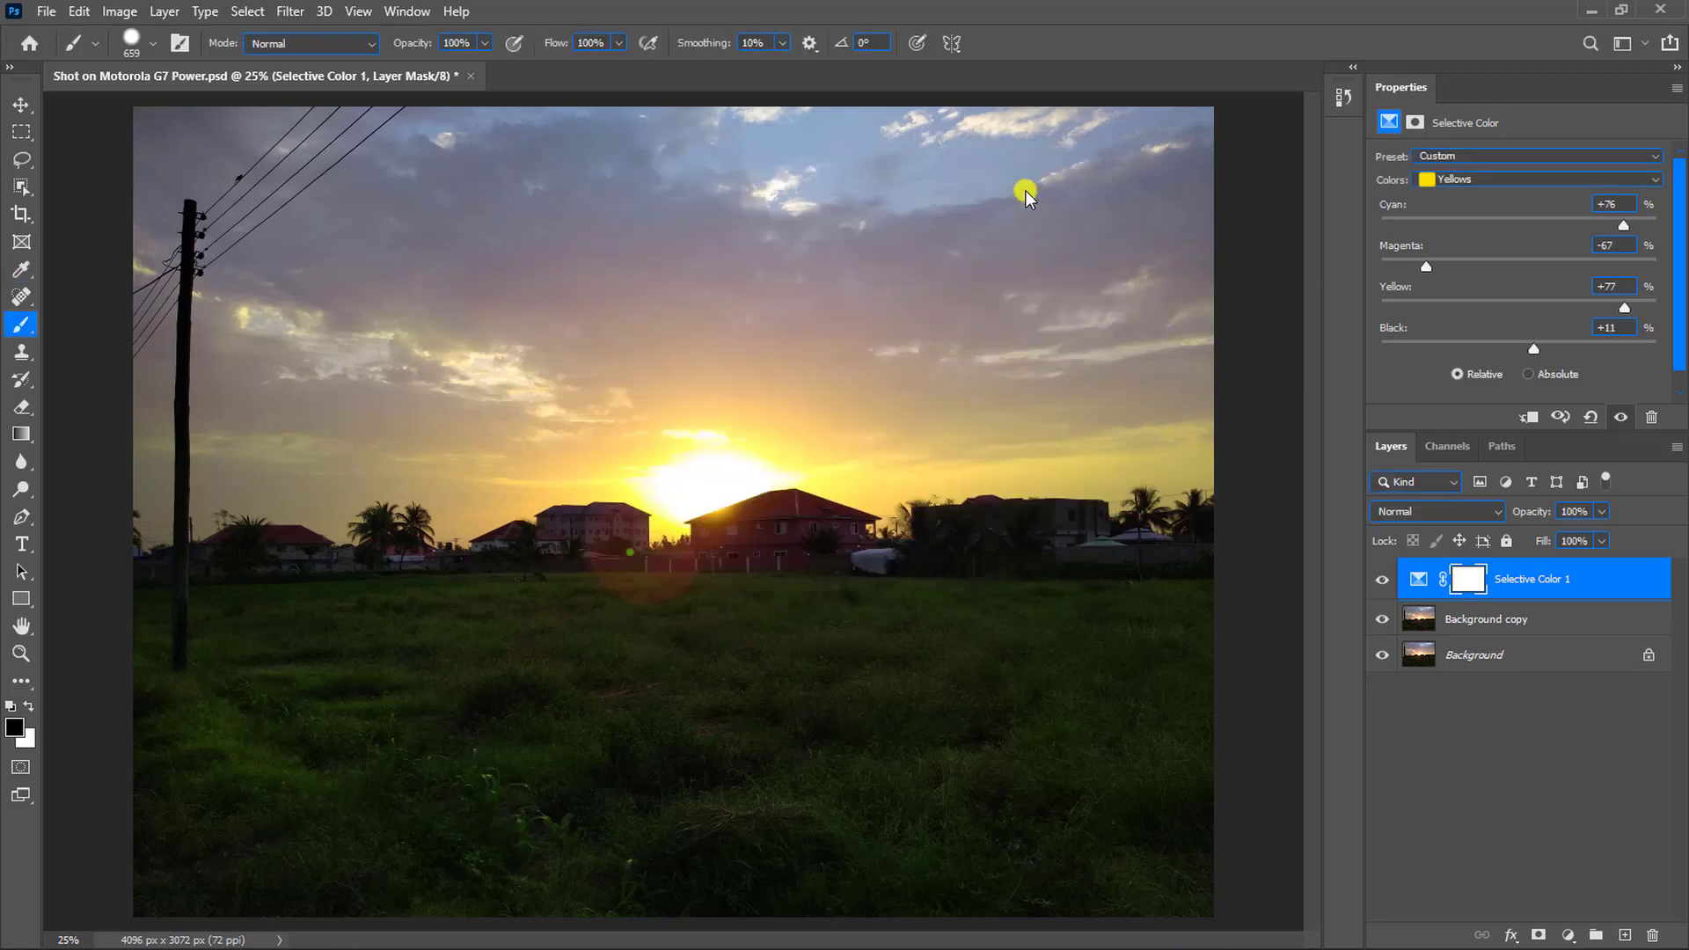
mouse_move(867, 299)
mouse_down()
mouse_move(889, 260)
mouse_move(980, 215)
mouse_move(1112, 181)
mouse_up()
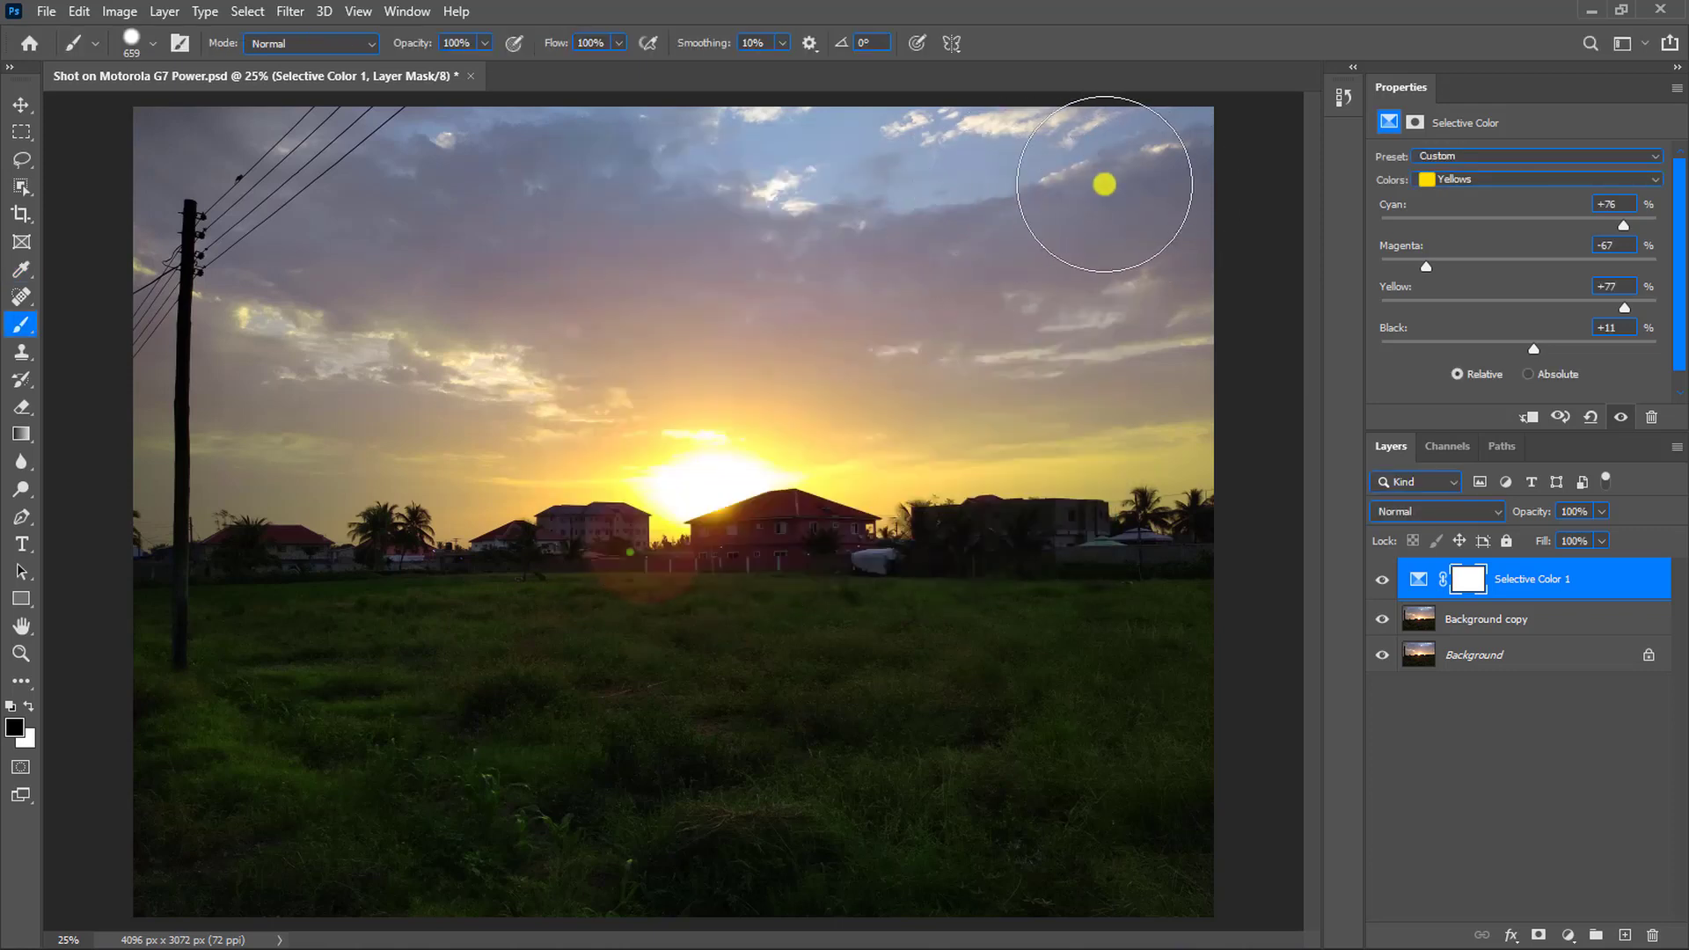
mouse_move(888, 346)
mouse_down()
mouse_move(1022, 426)
mouse_move(709, 370)
mouse_move(276, 490)
mouse_move(671, 445)
mouse_move(434, 170)
mouse_move(483, 483)
mouse_move(167, 183)
mouse_move(649, 302)
mouse_move(532, 155)
mouse_move(140, 114)
mouse_up()
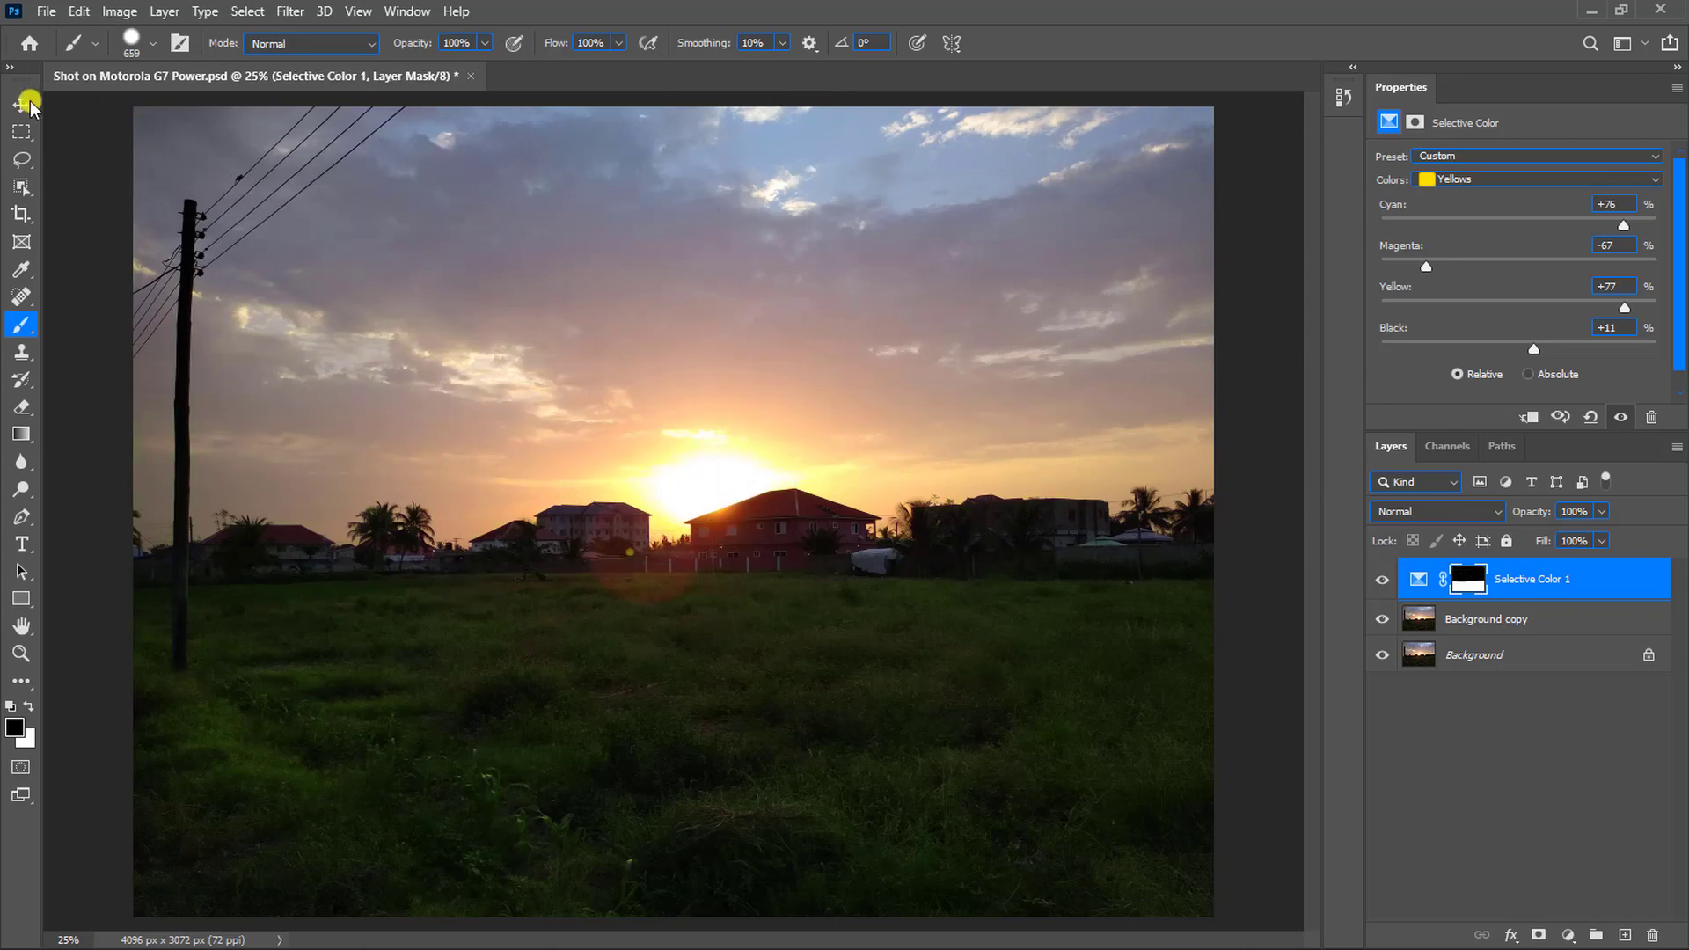
click(20, 104)
click(1383, 579)
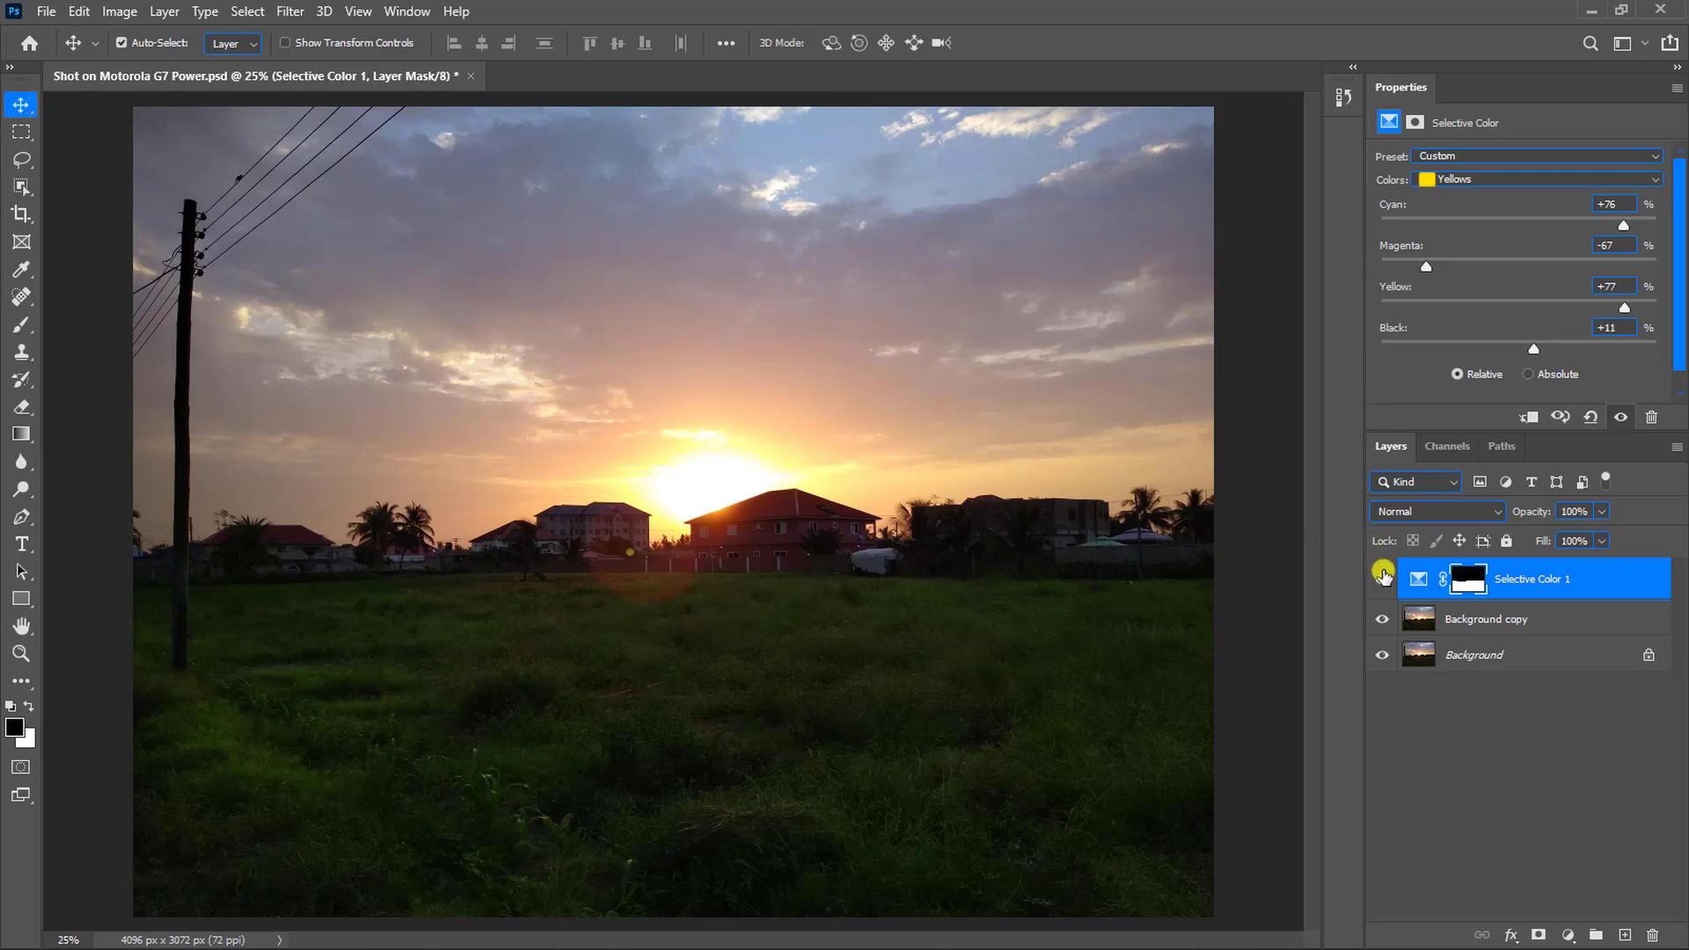
click(1384, 583)
Stamp all visible layers into a new layer on top and convert it to a Smart Object
click(1575, 585)
key(ctrl+shift+alt+e)
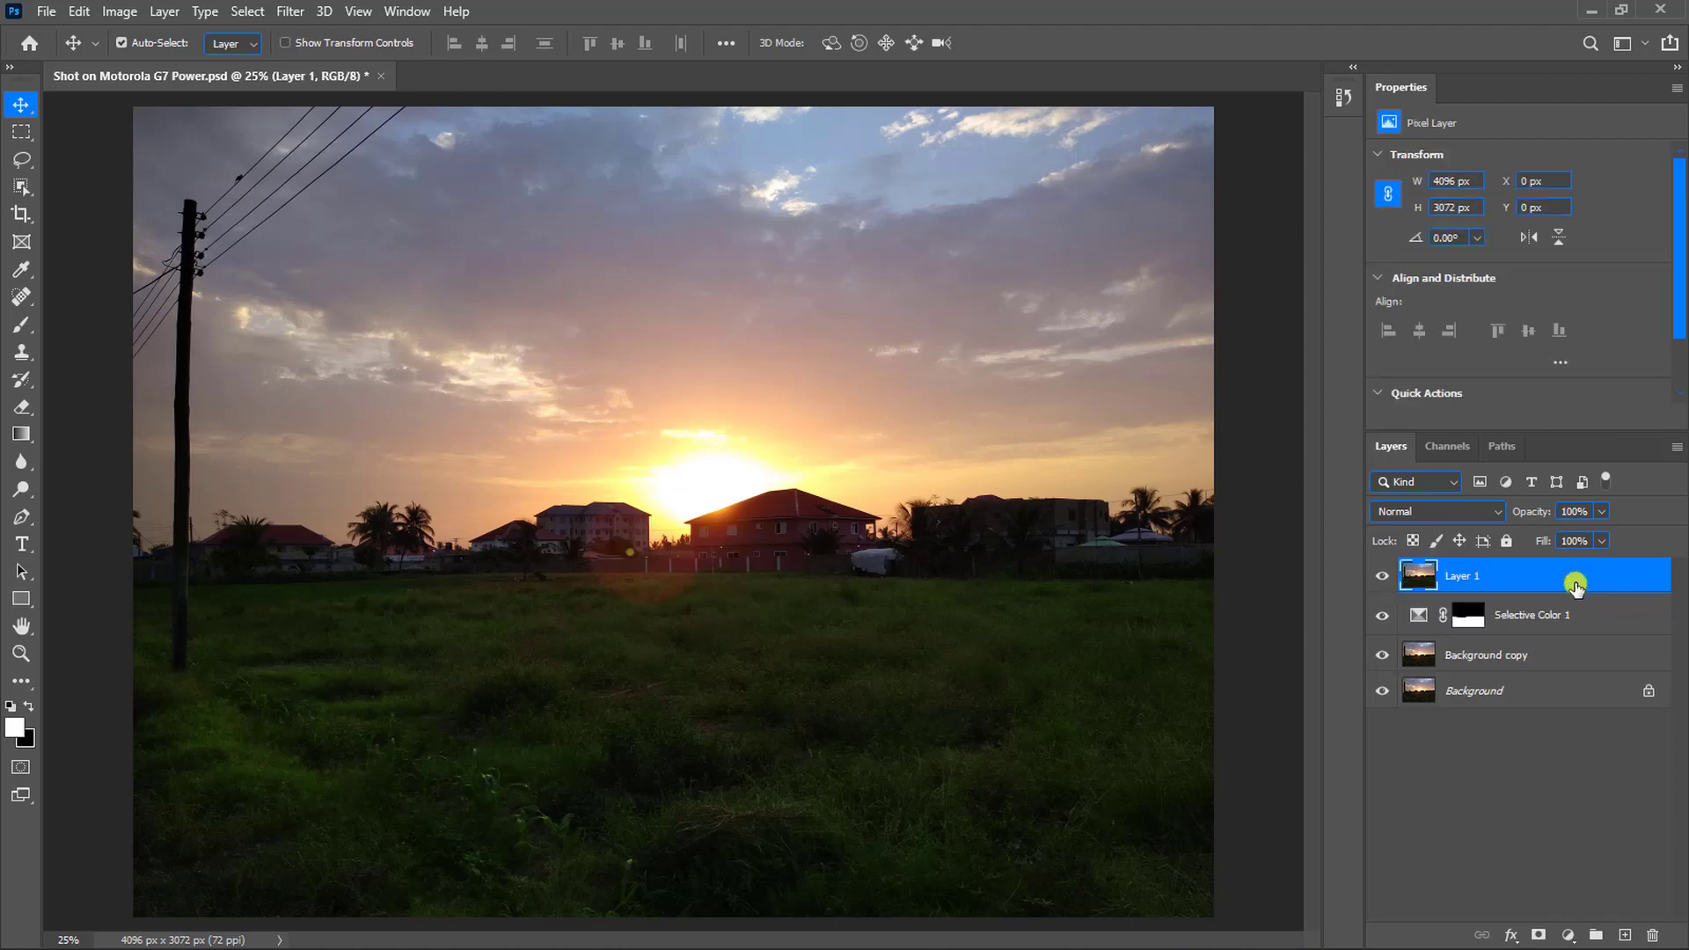
right_click(1494, 576)
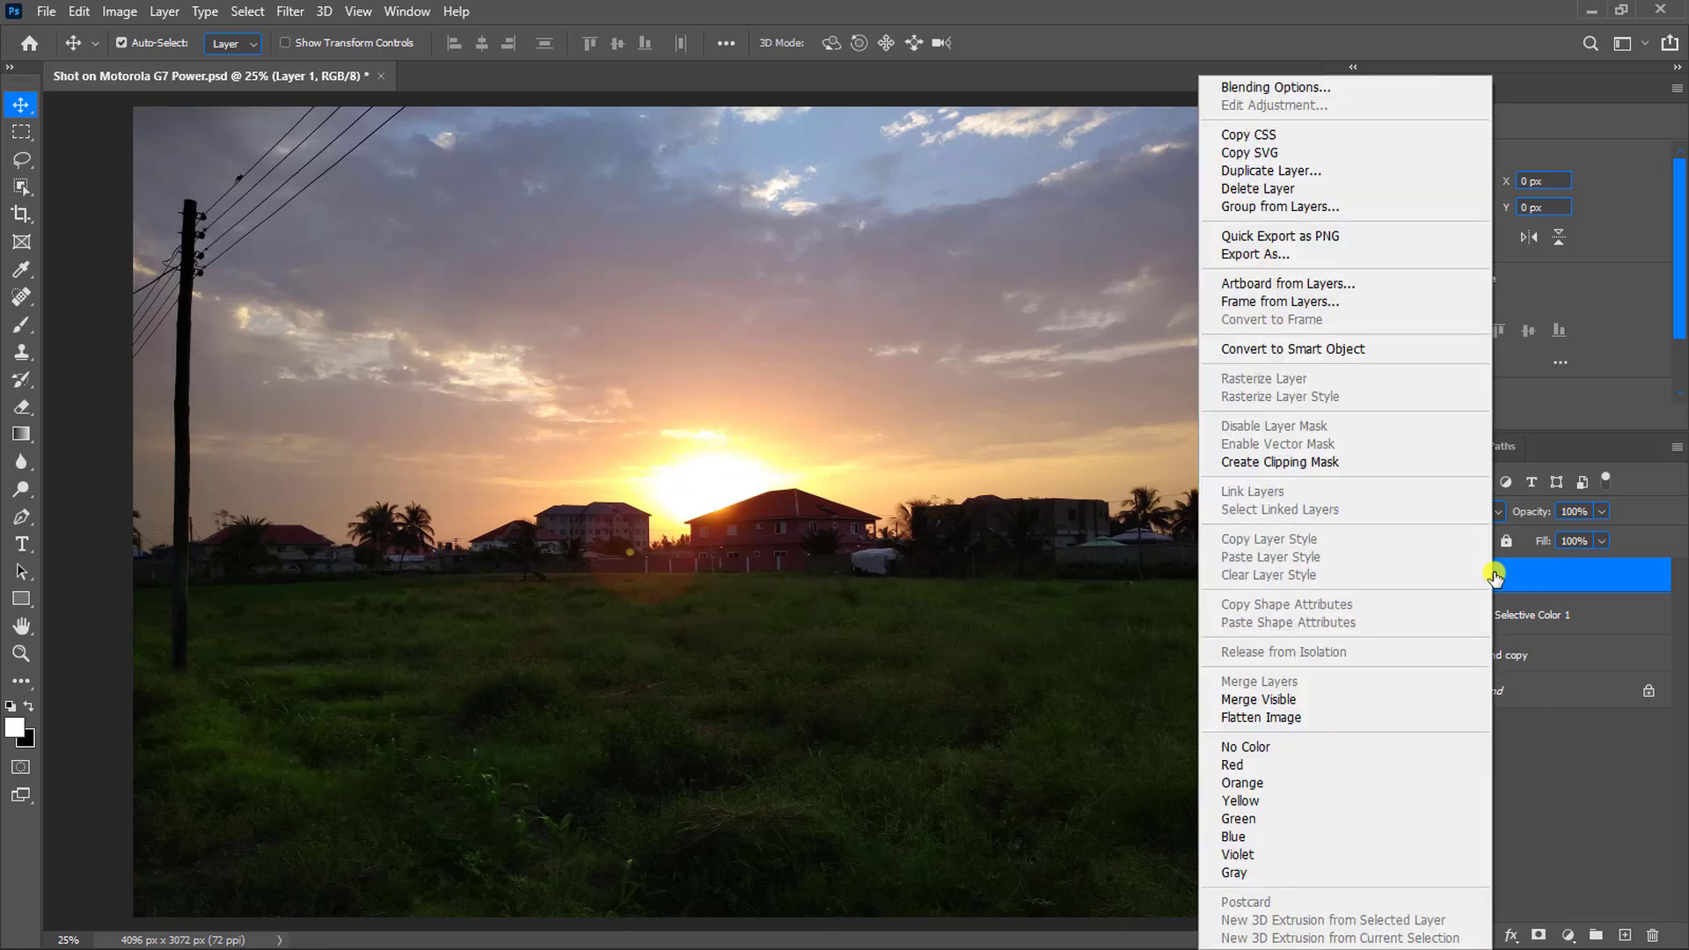
click(1335, 351)
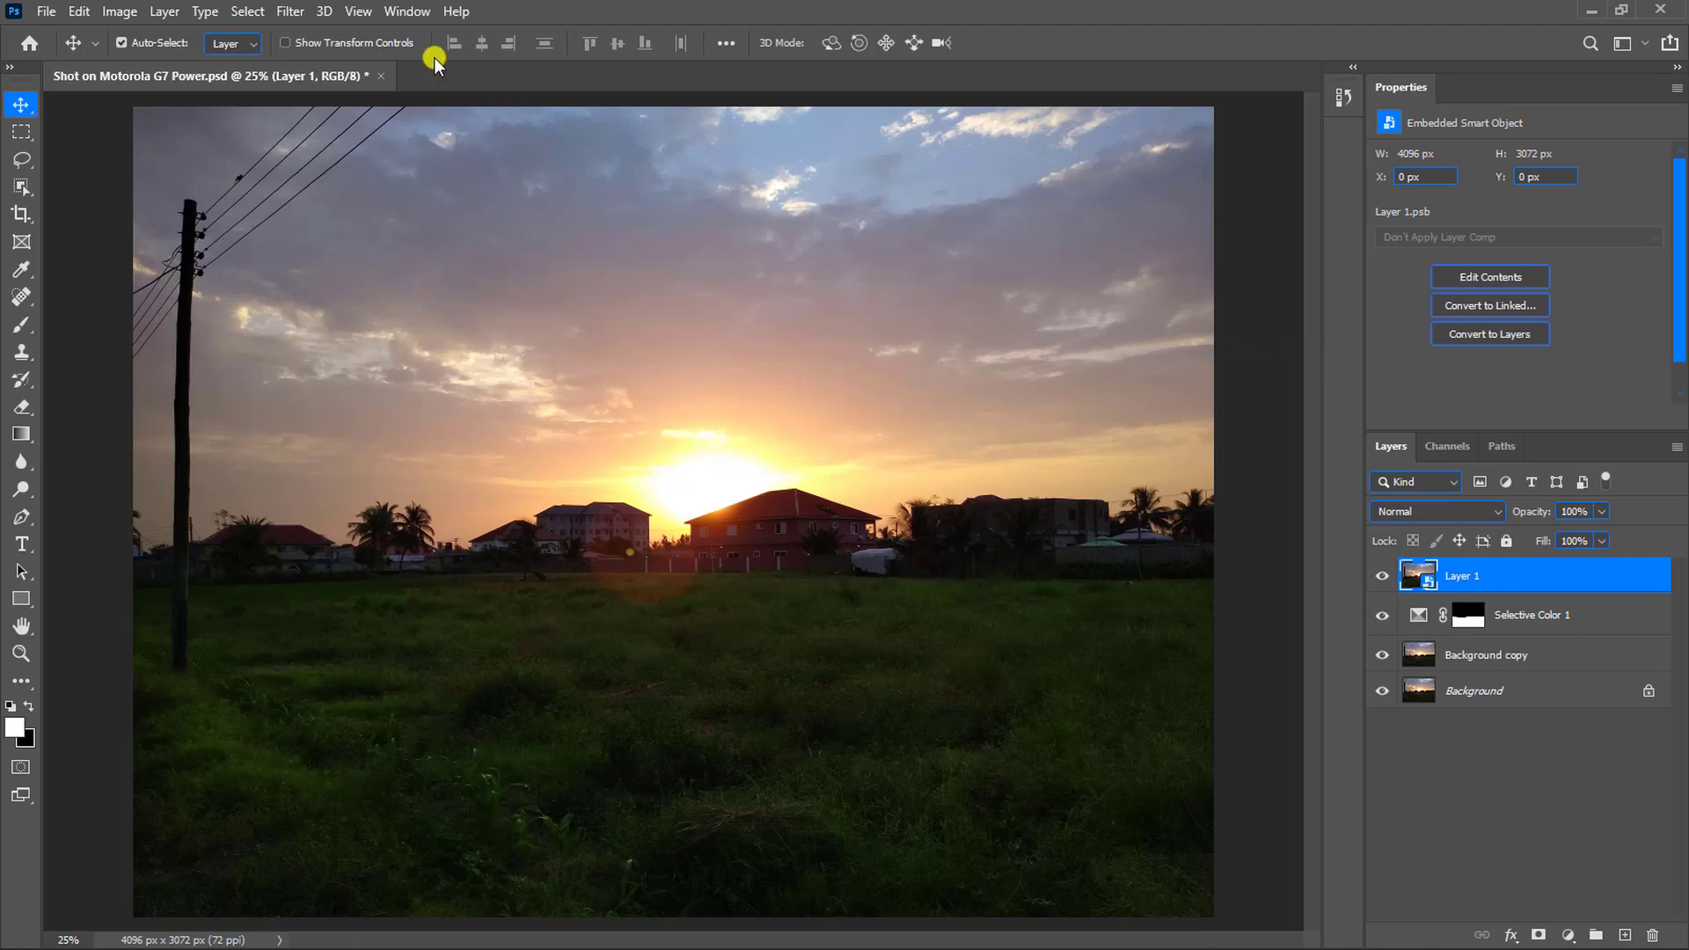
Open the Camera Raw Filter on the Smart Object and set the Basic Temperature to +2
click(295, 12)
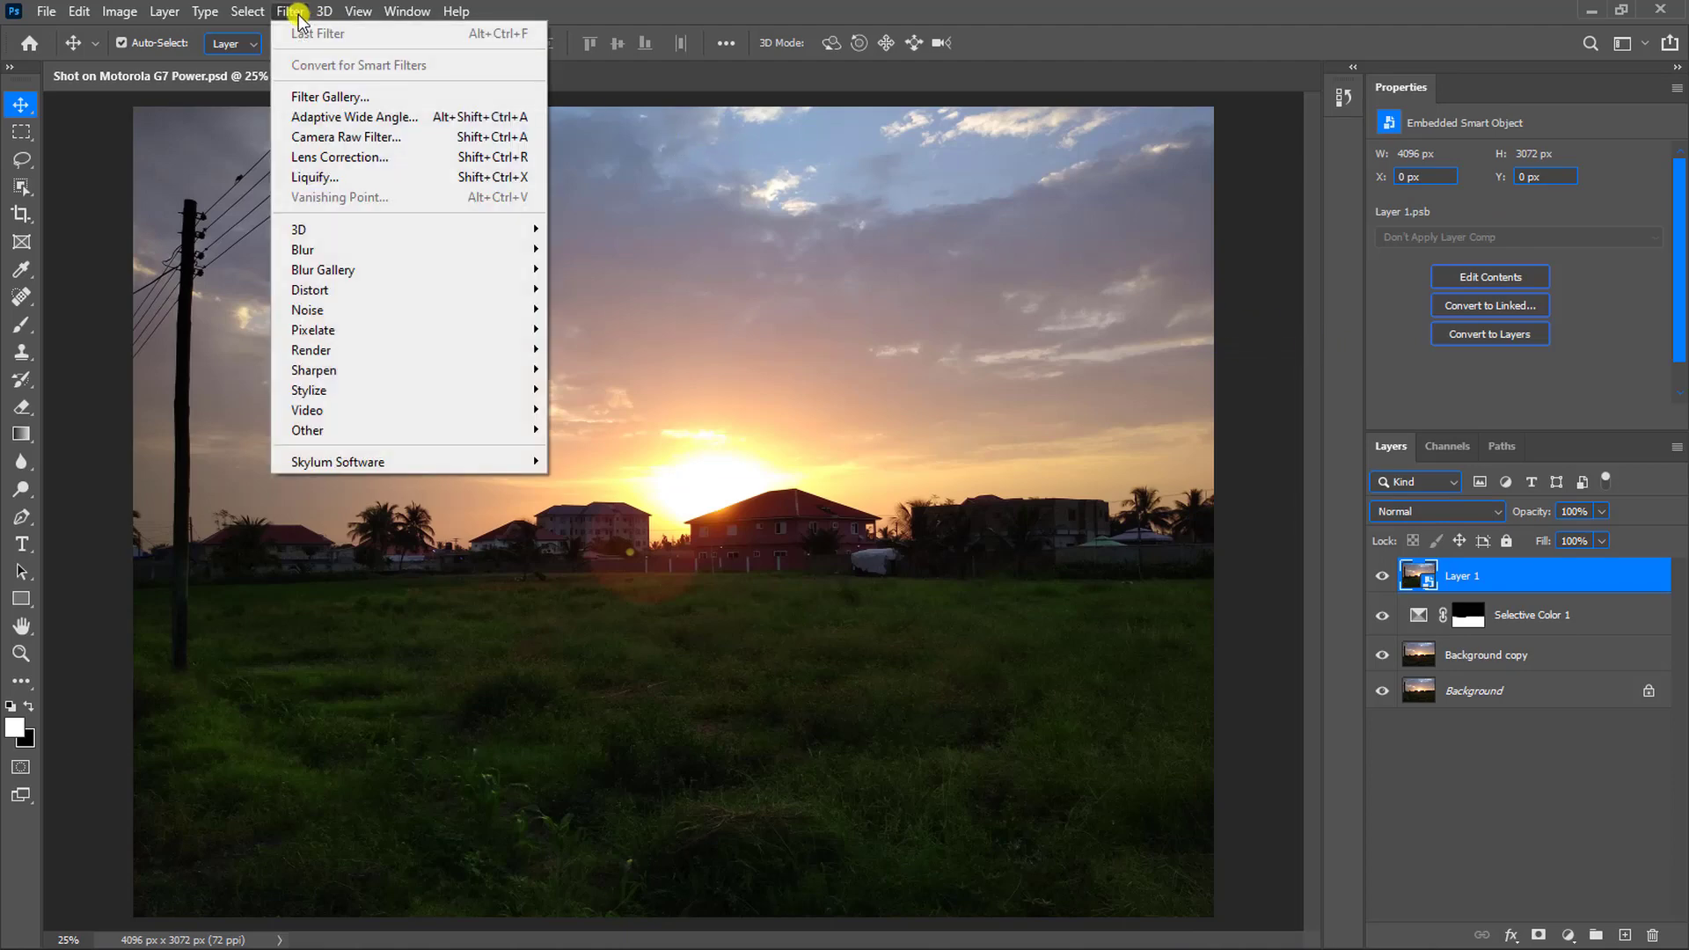
click(325, 134)
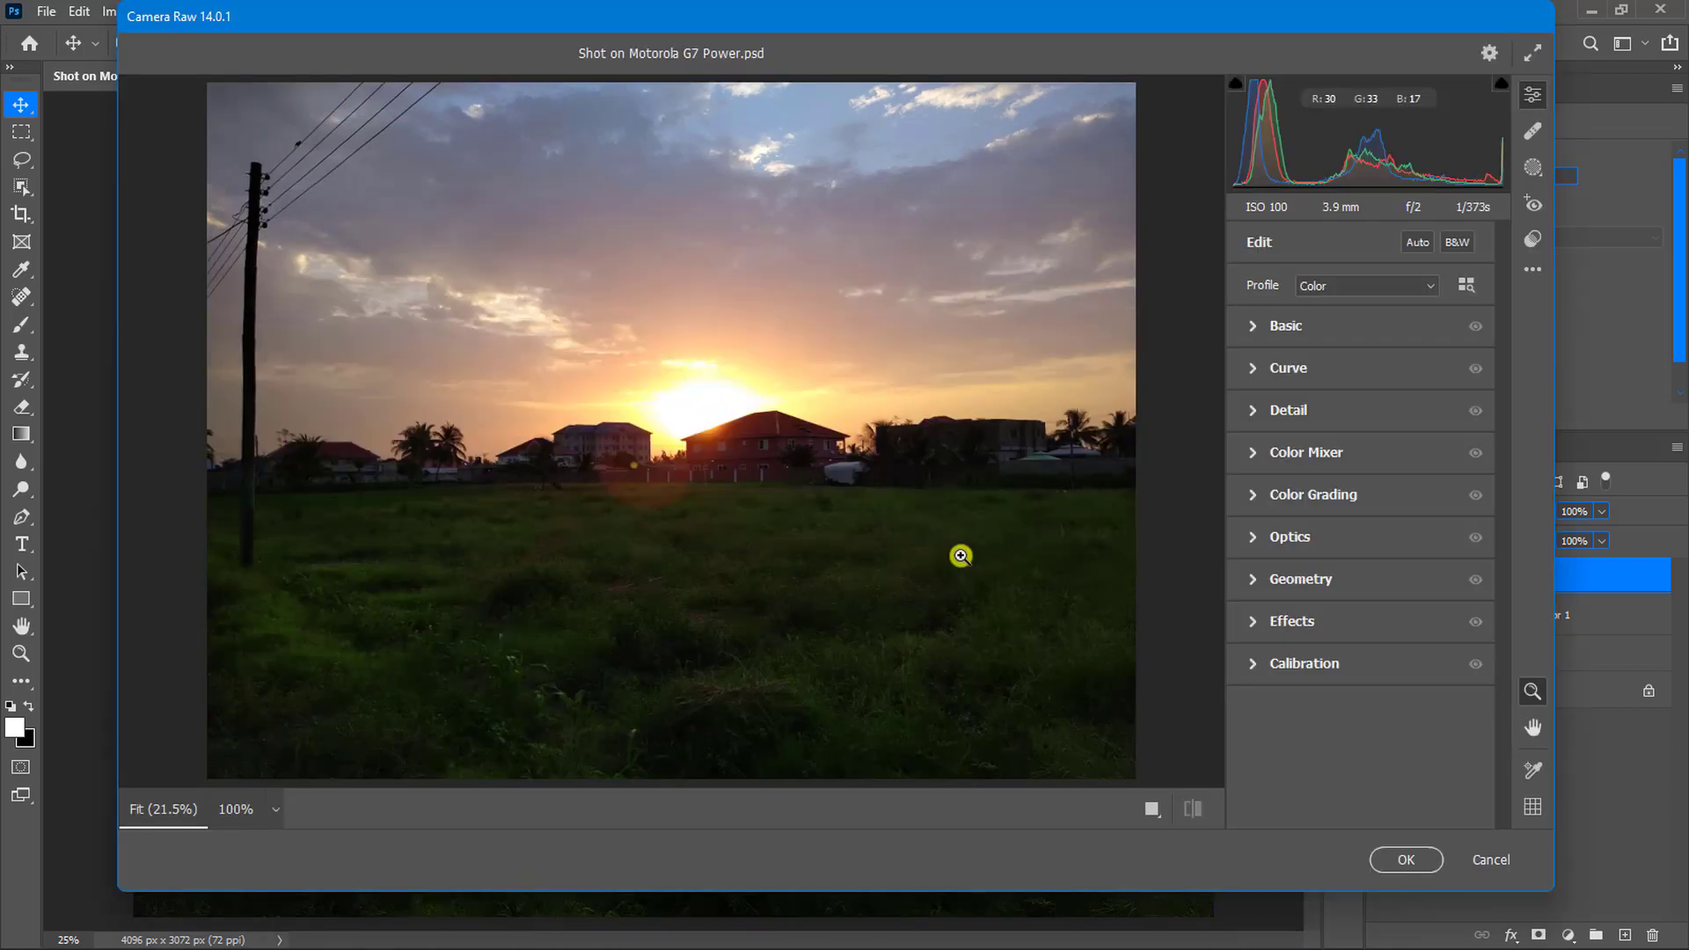
click(1256, 329)
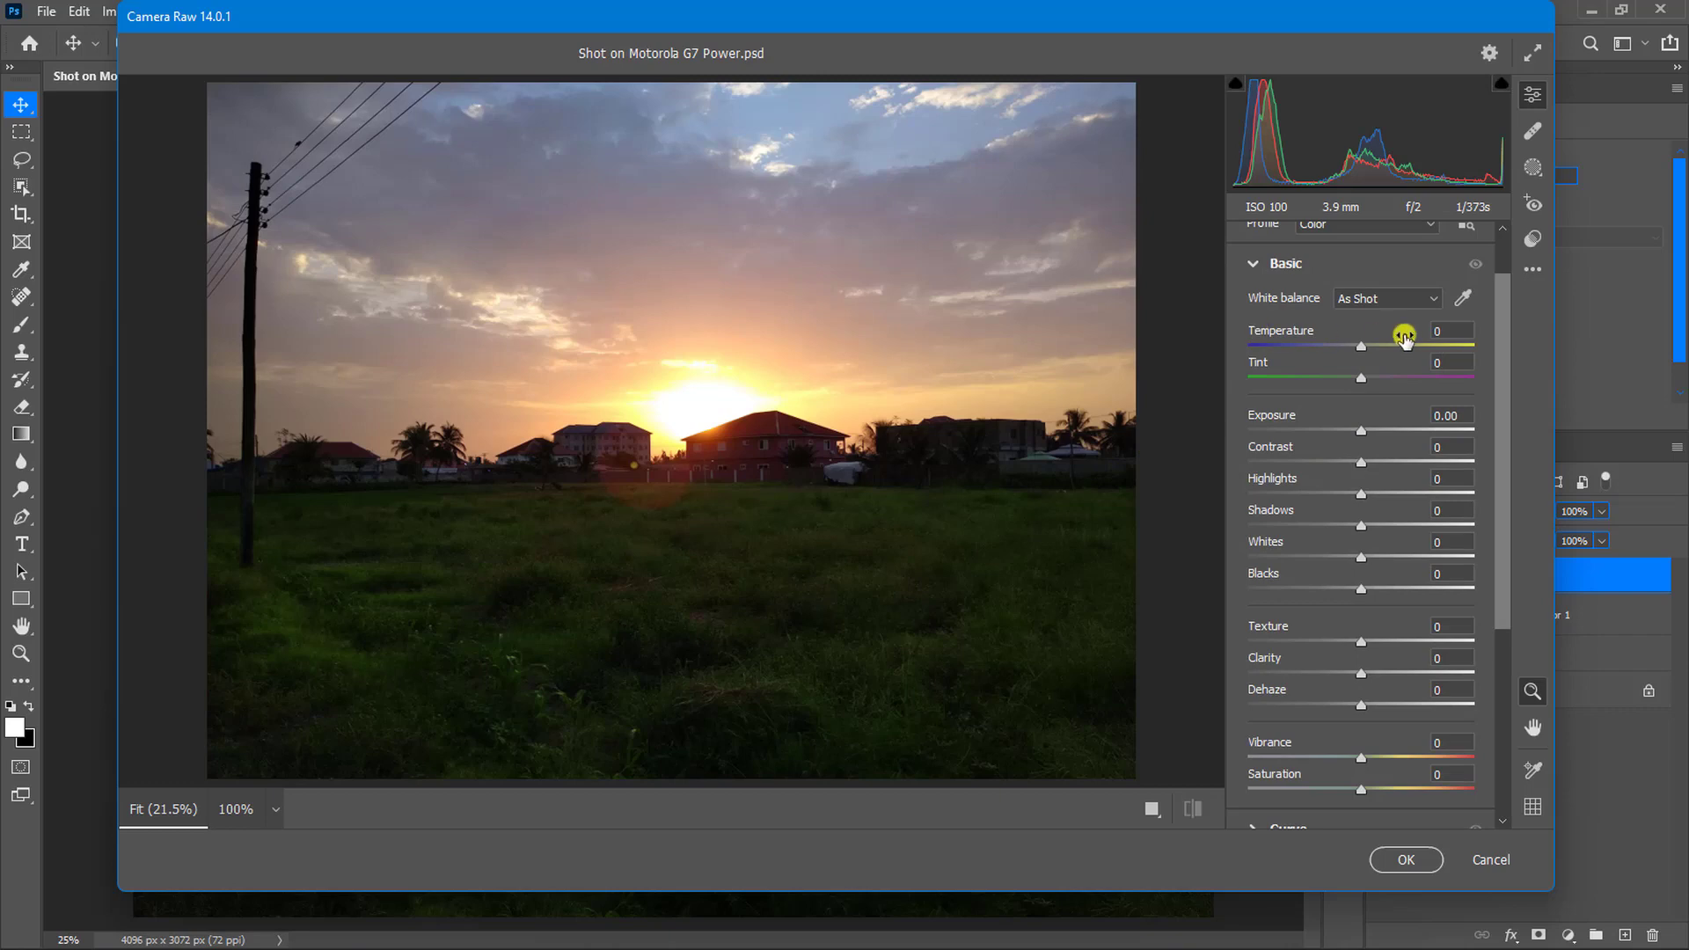
click(1437, 335)
text(+2)
key(Tab)
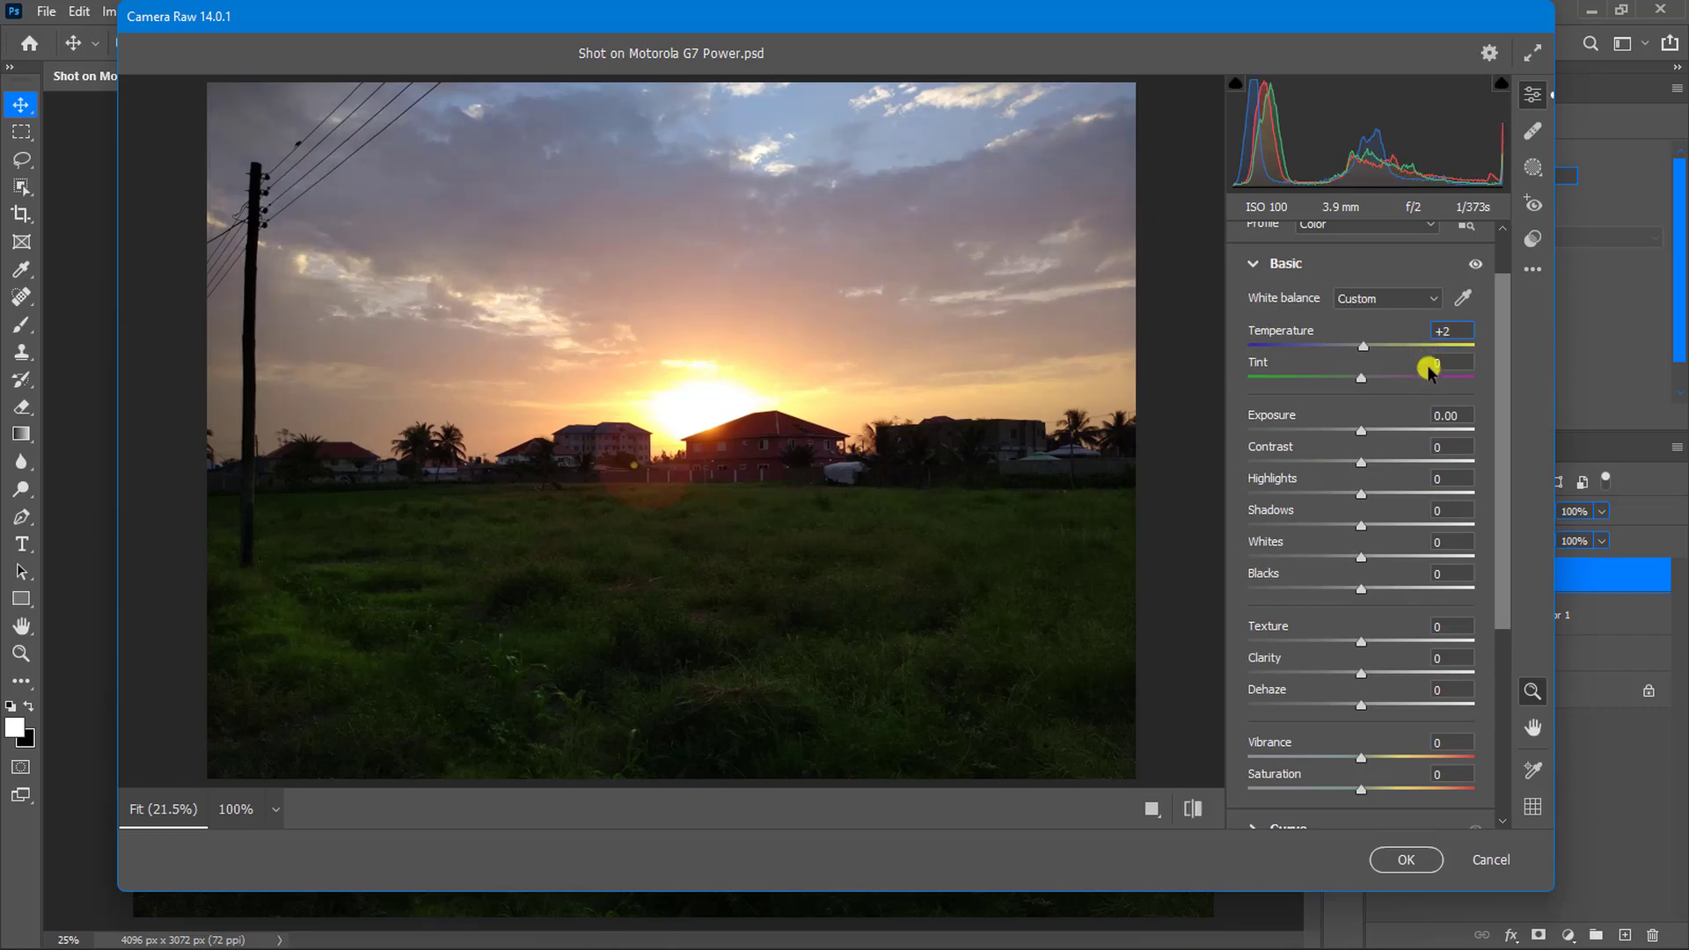
Set the Camera Raw Exposure to +0.90 and Contrast to +7
click(1430, 417)
text(+0.9)
key(Tab)
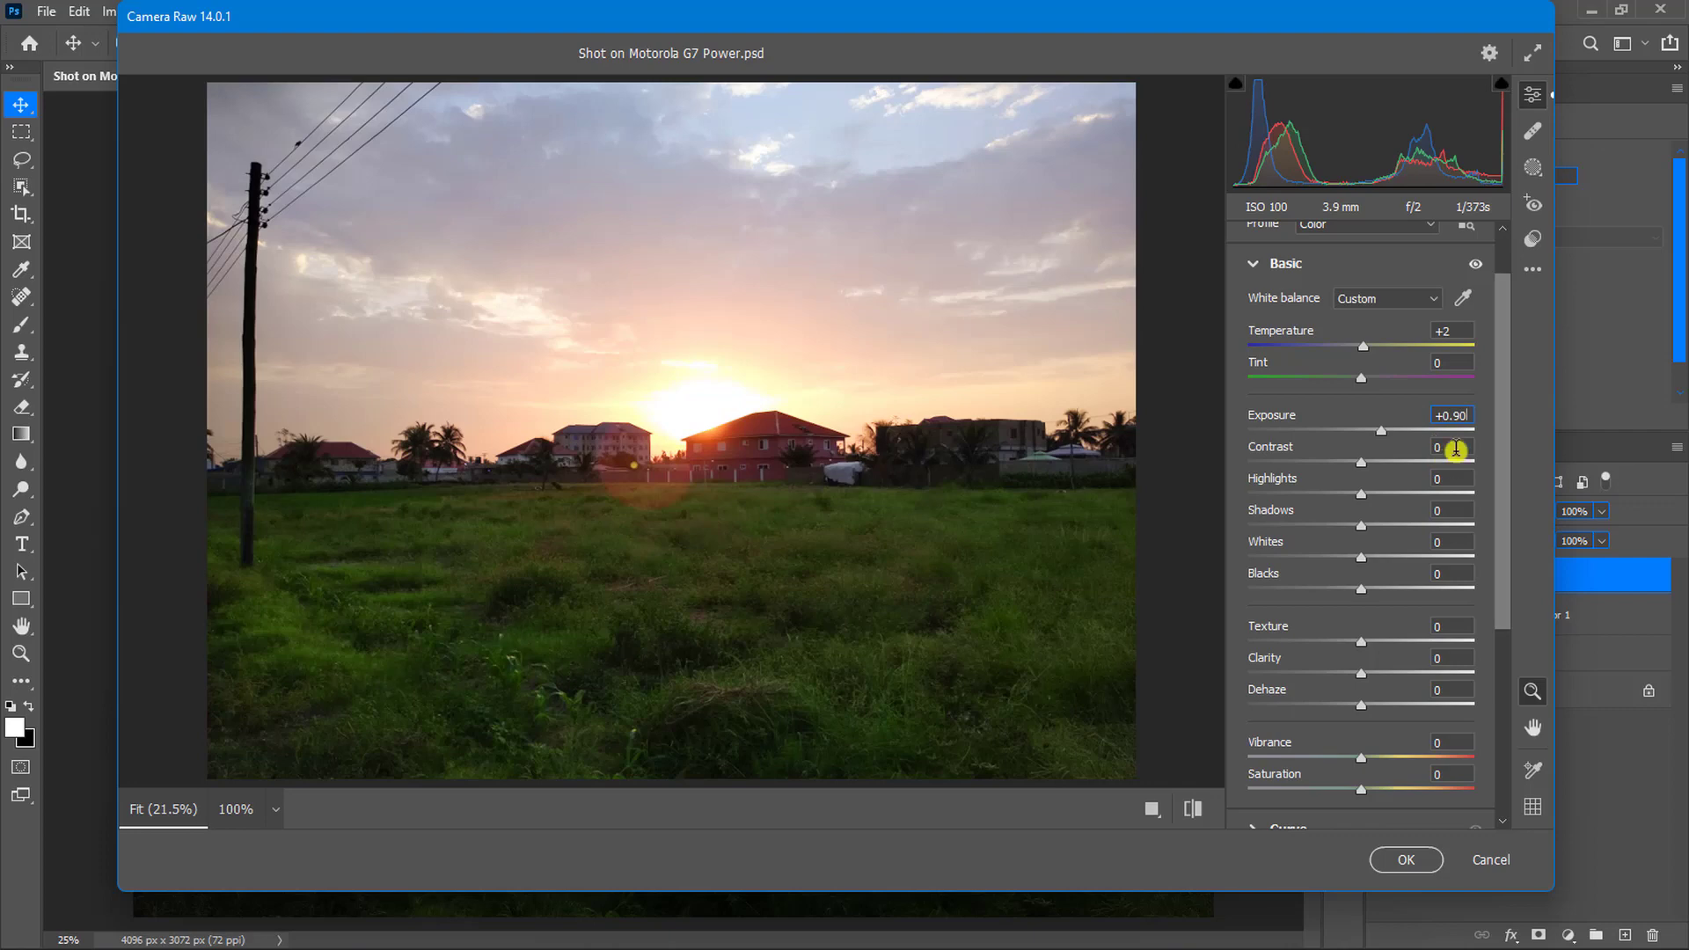
text(+7)
key(Tab)
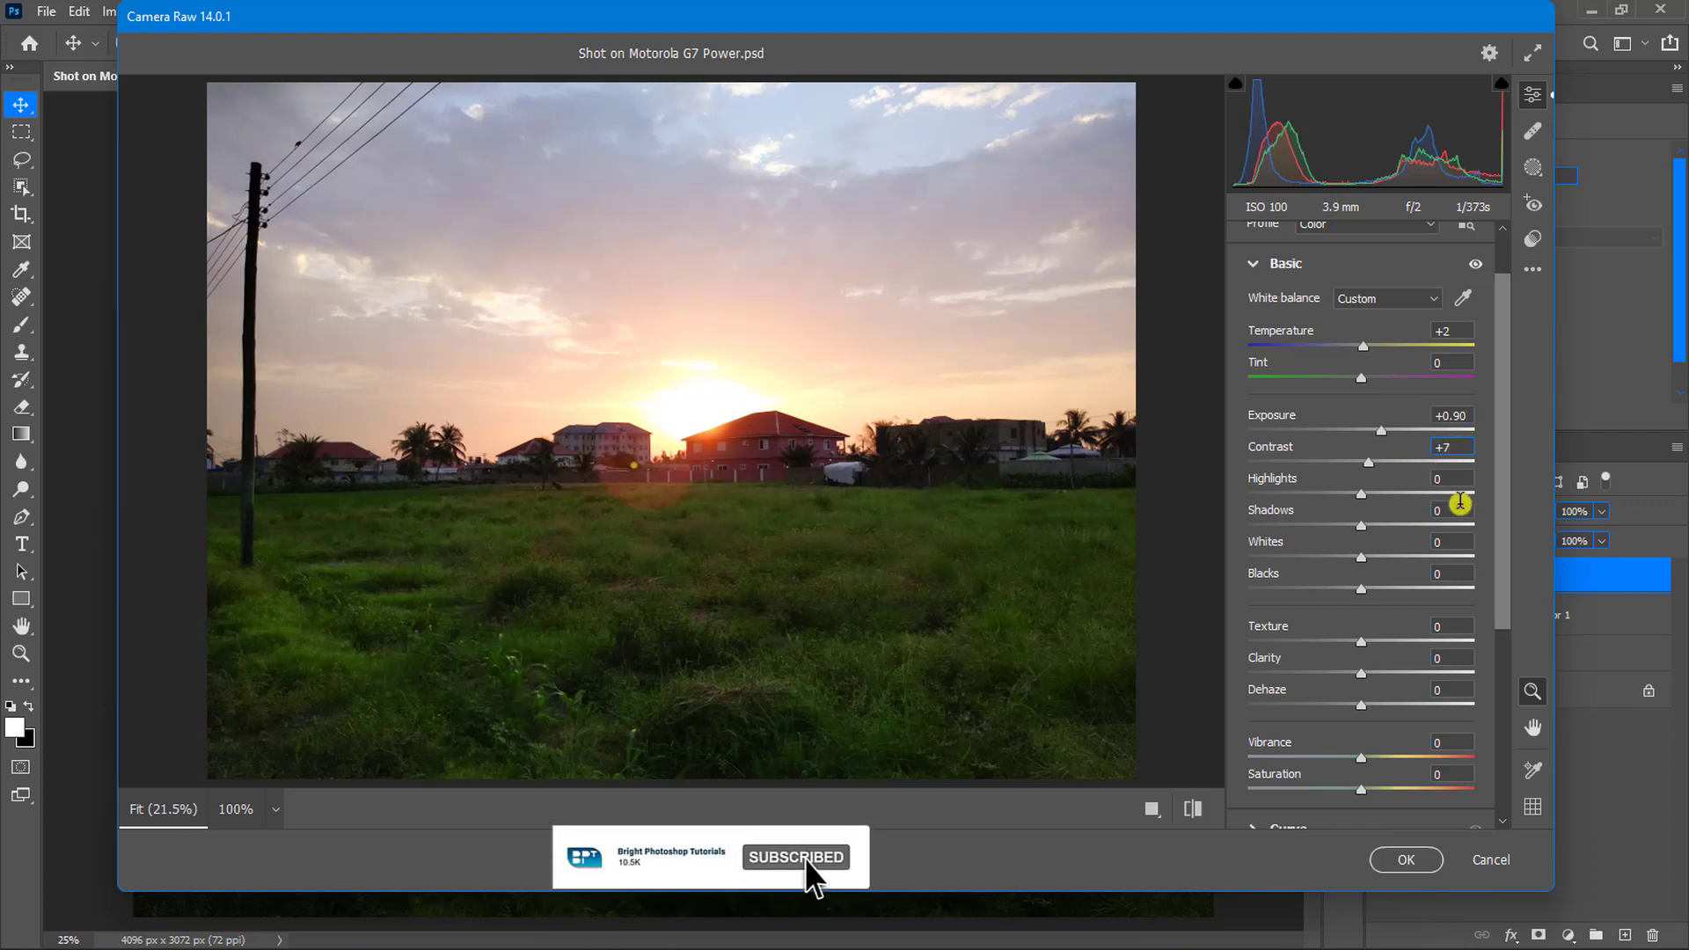
Set the Camera Raw Highlights to +14 and Shadows to +7
text(+14)
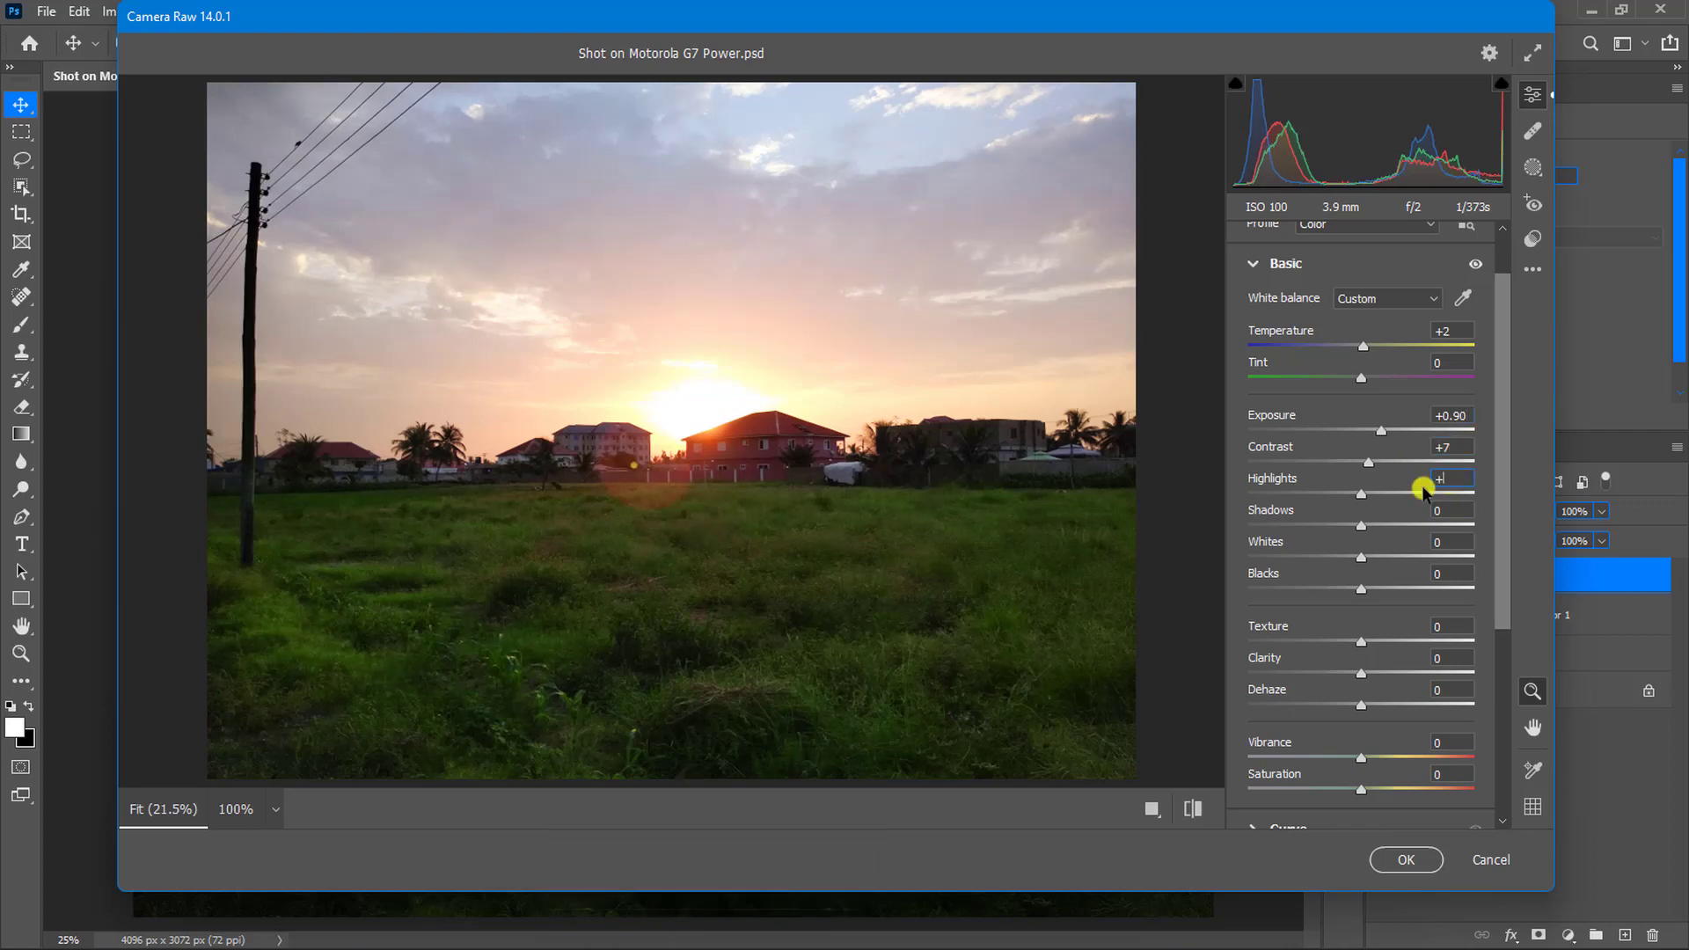
key(Tab)
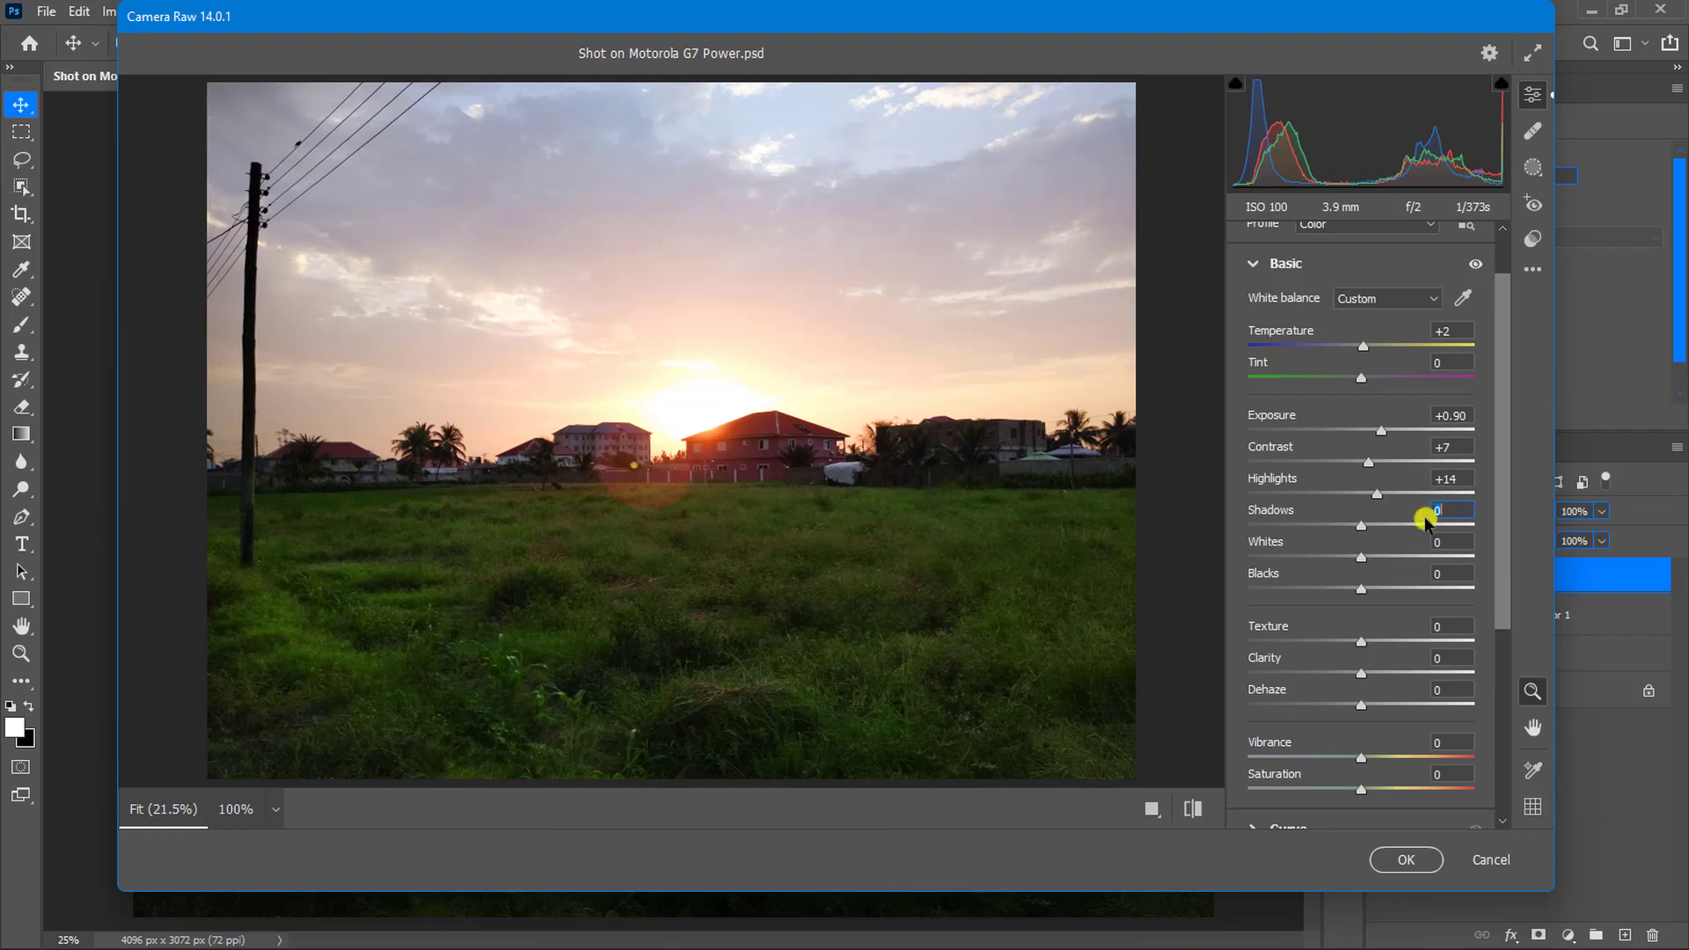
text(+7)
key(Tab)
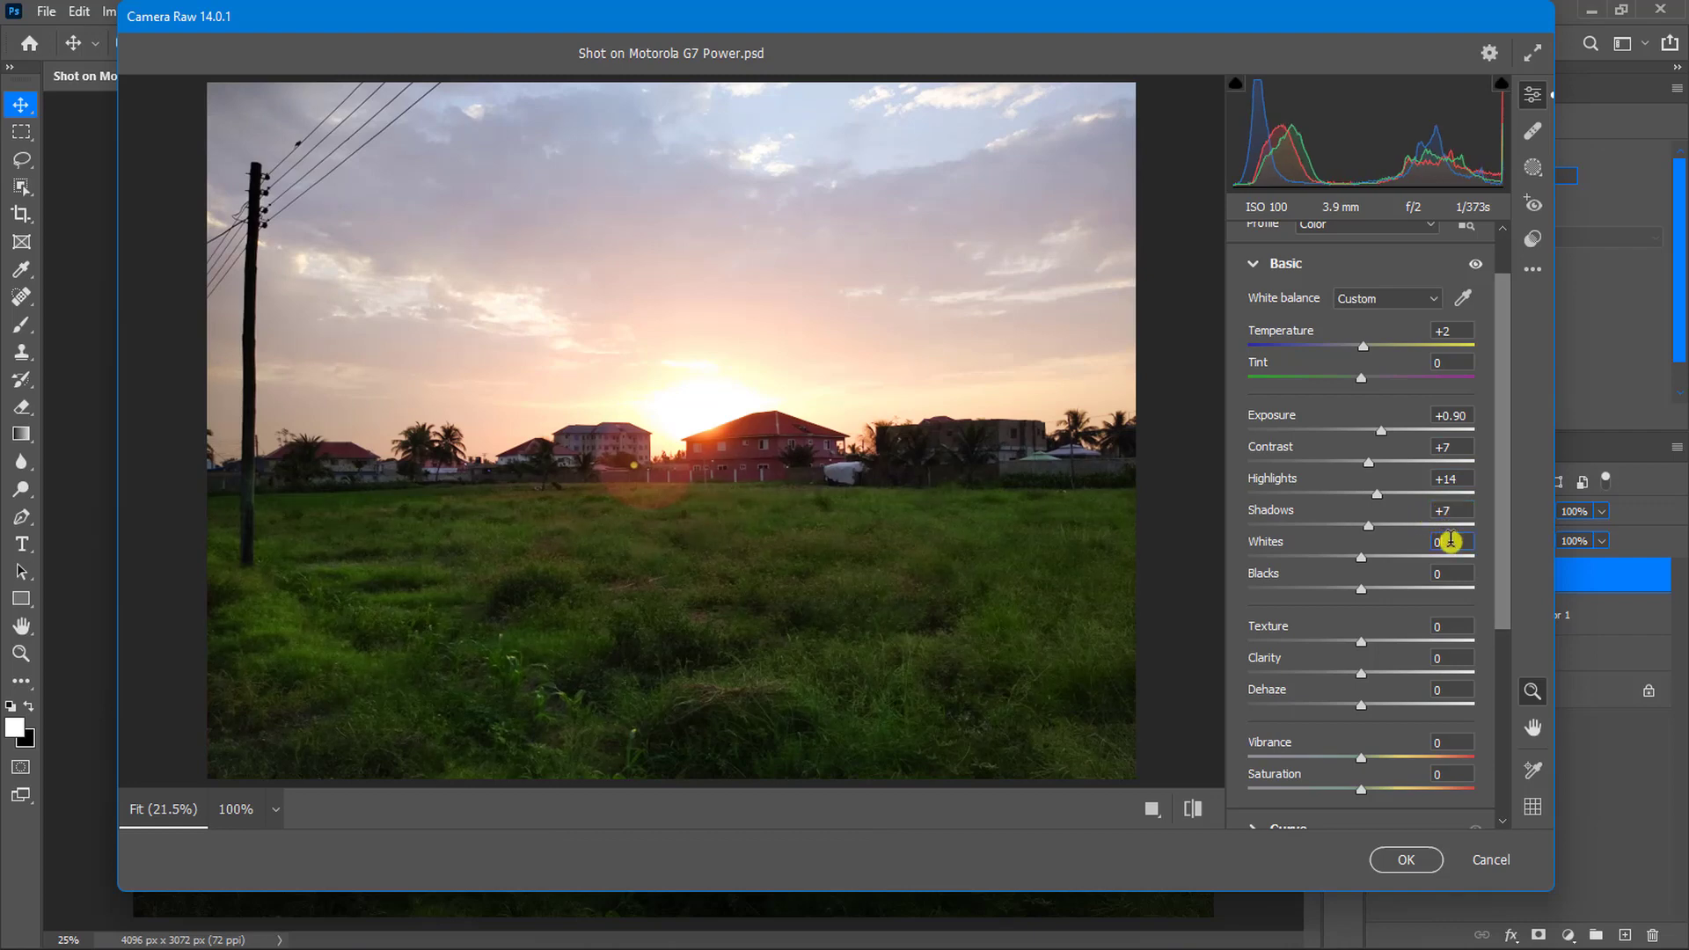
Set the Camera Raw Whites to +50 and Blacks to +59
text(+50)
key(Tab)
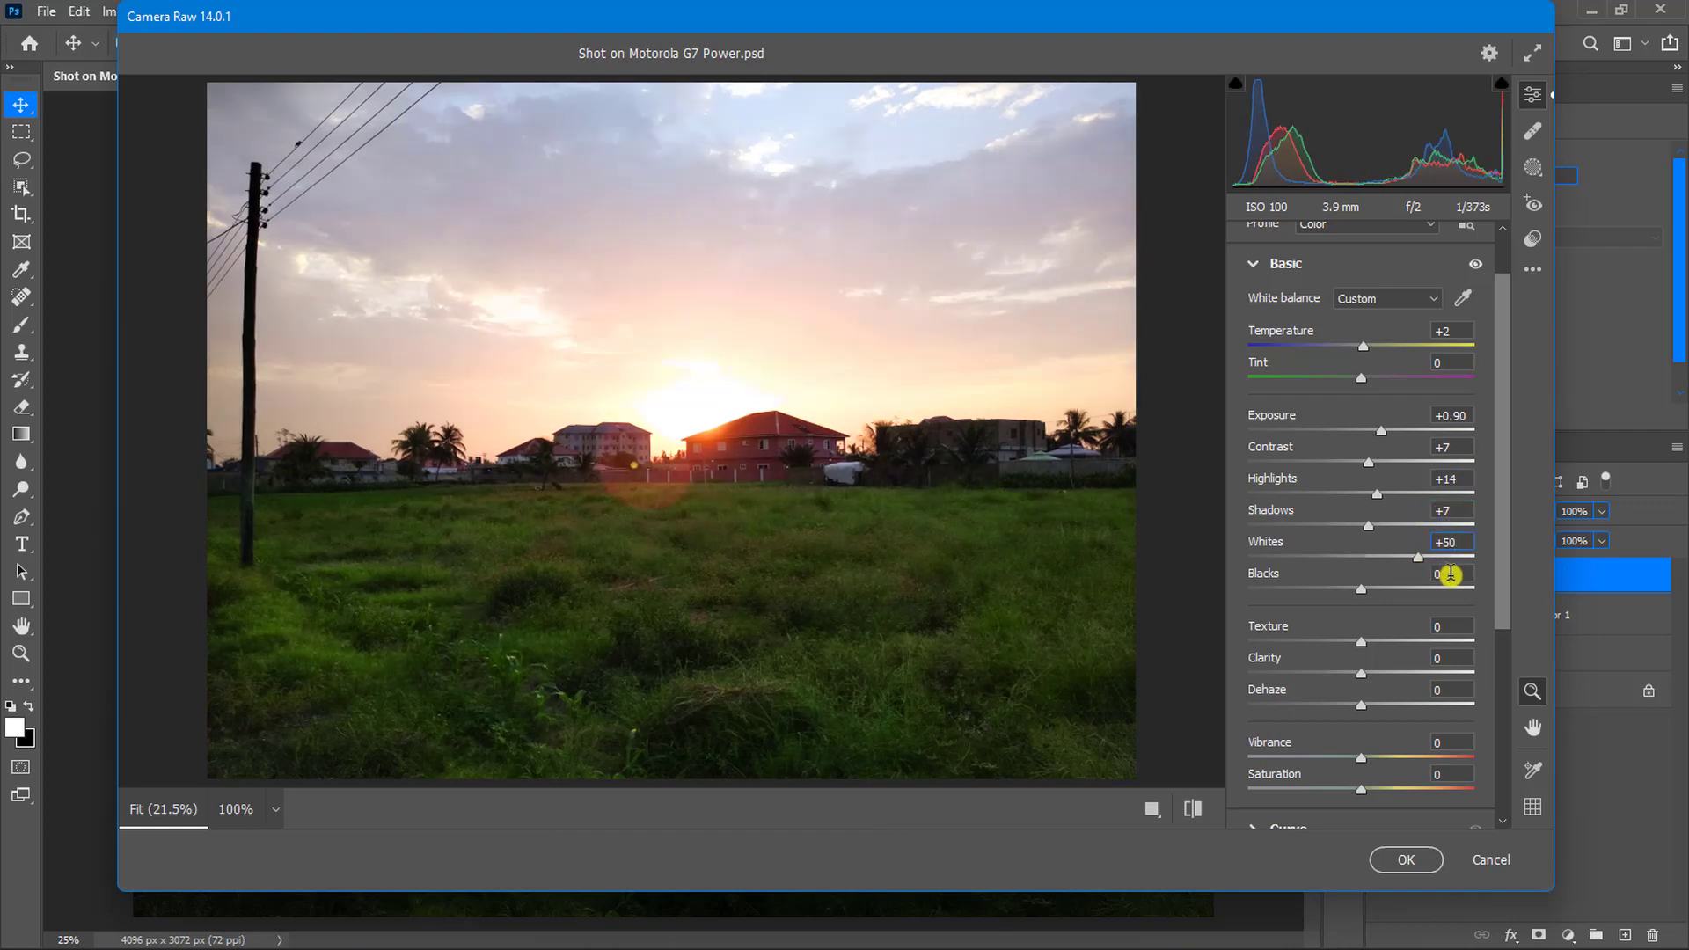
text(+59)
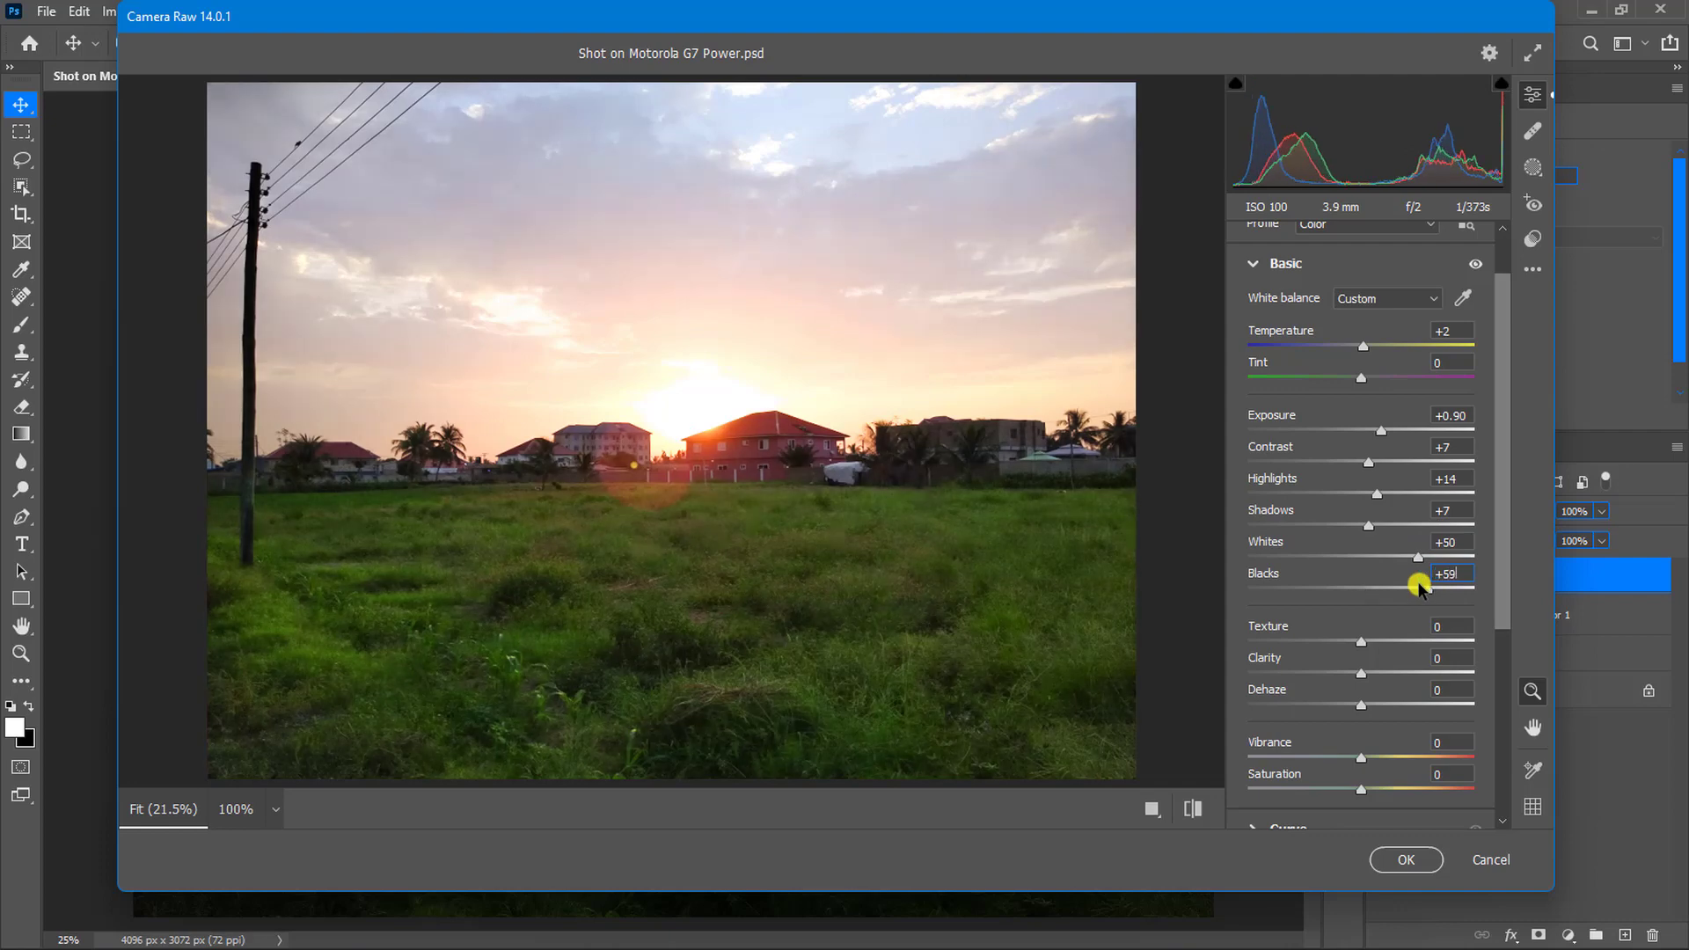
key(Tab)
Set the Basic Texture to +20 and Clarity to +5
text(+20)
key(Tab)
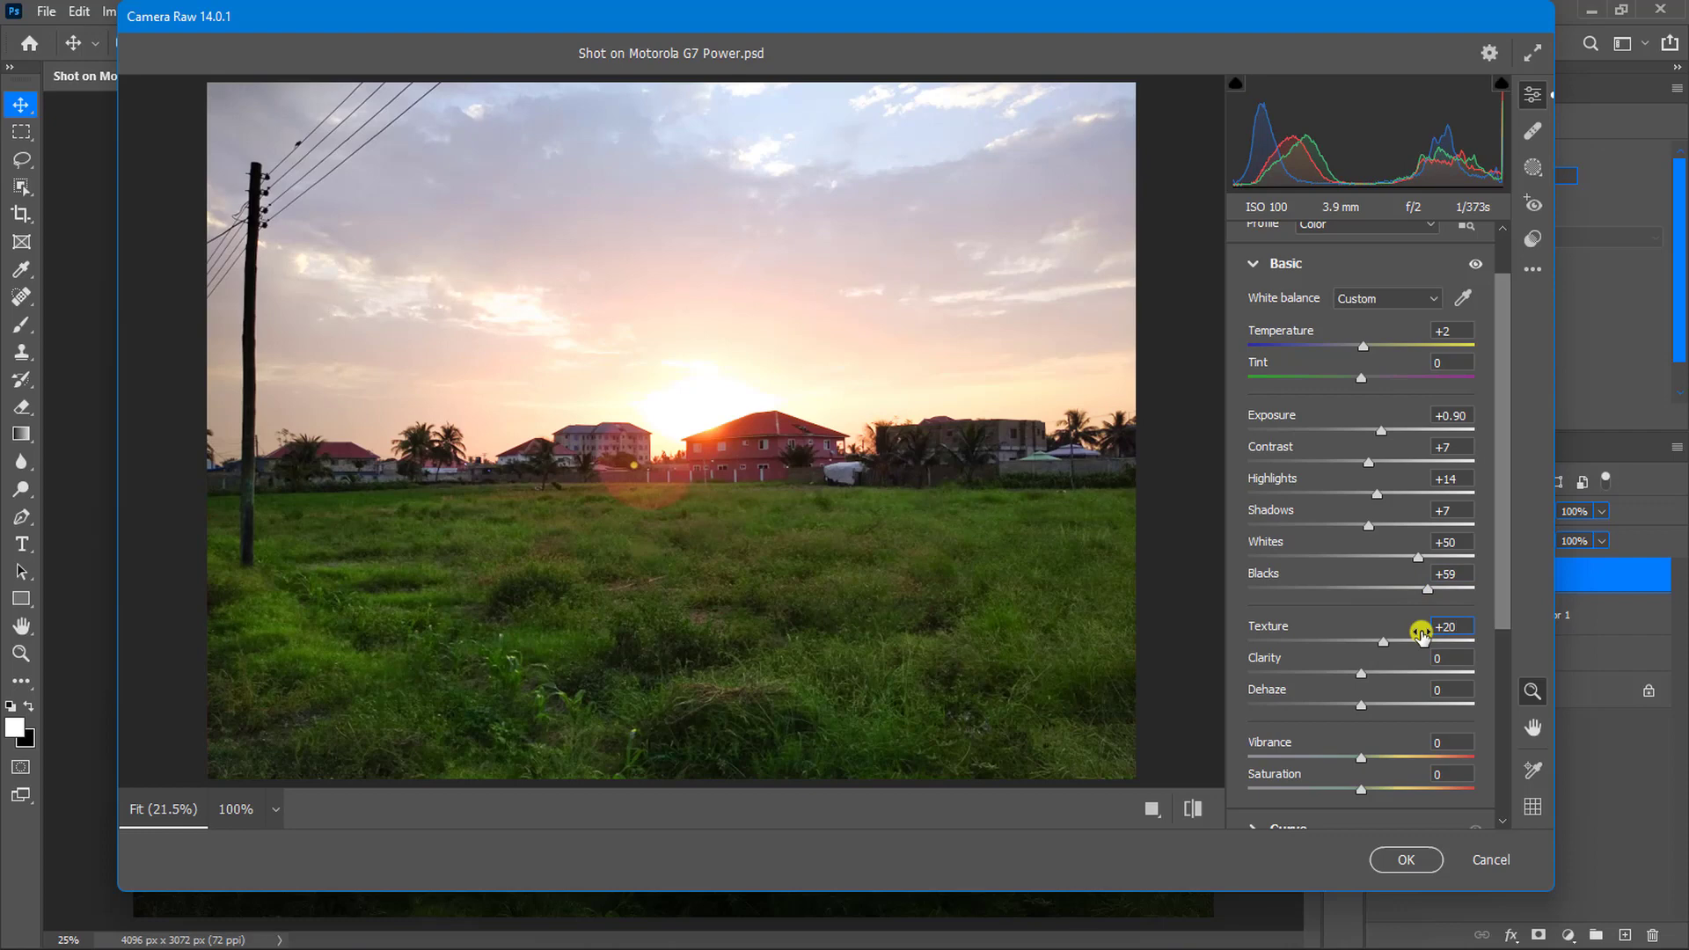
text(+5)
key(Tab)
Set the Basic Vibrance to +45 and Saturation to +15
text(+45)
key(Tab)
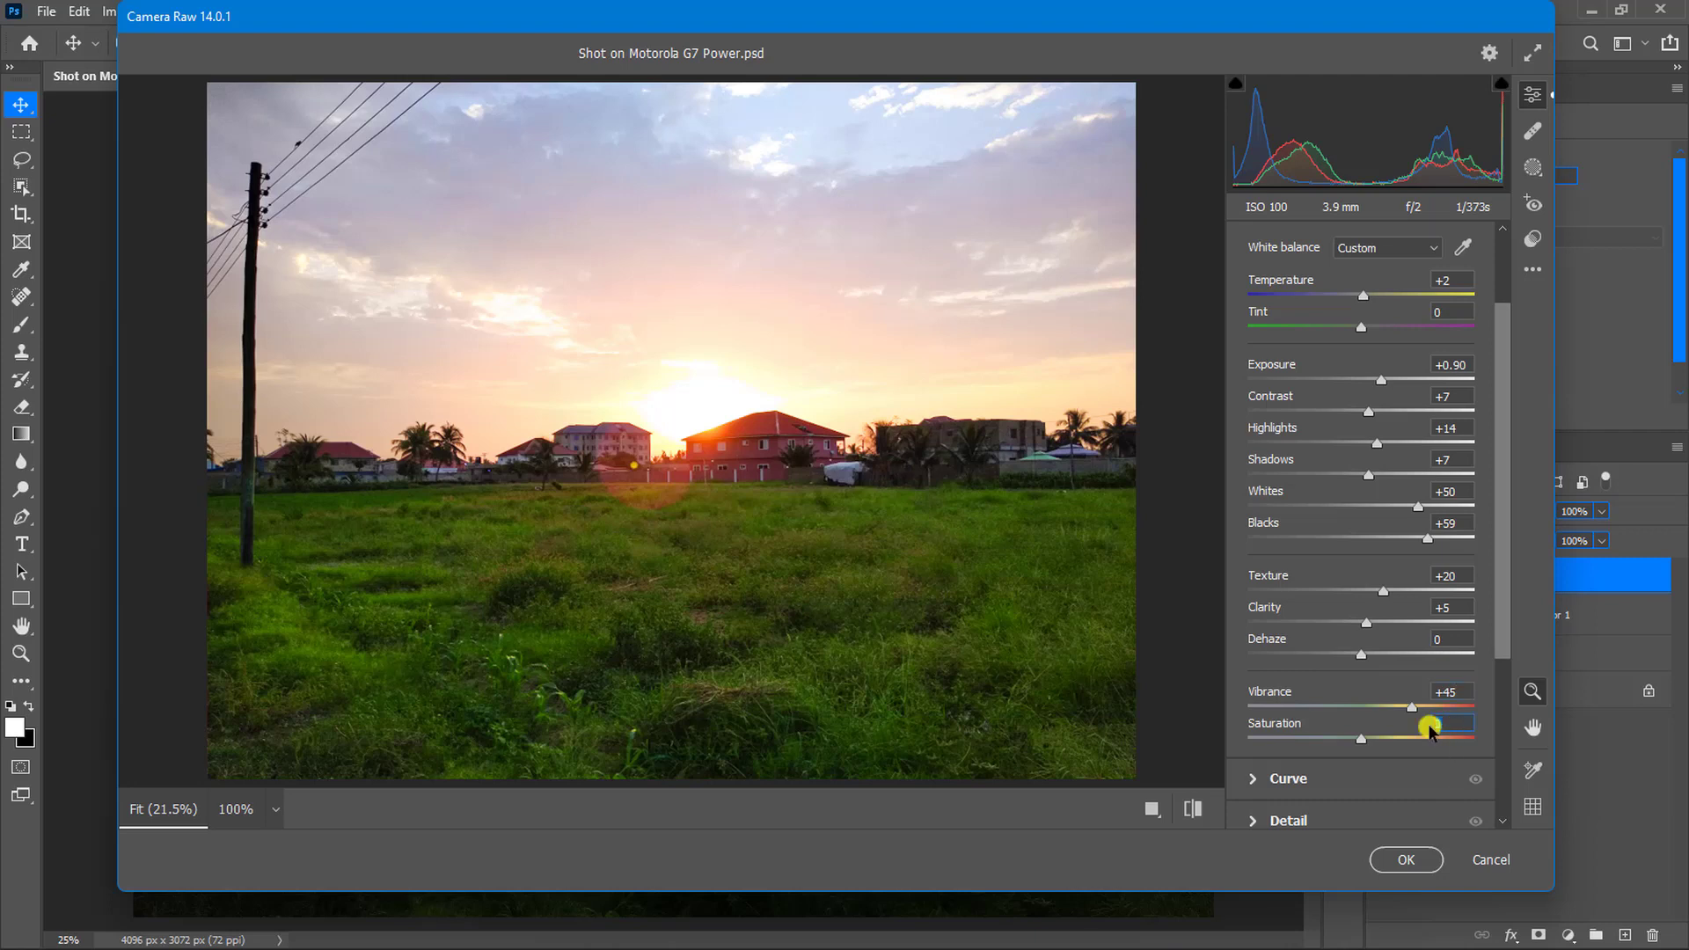
text(+15)
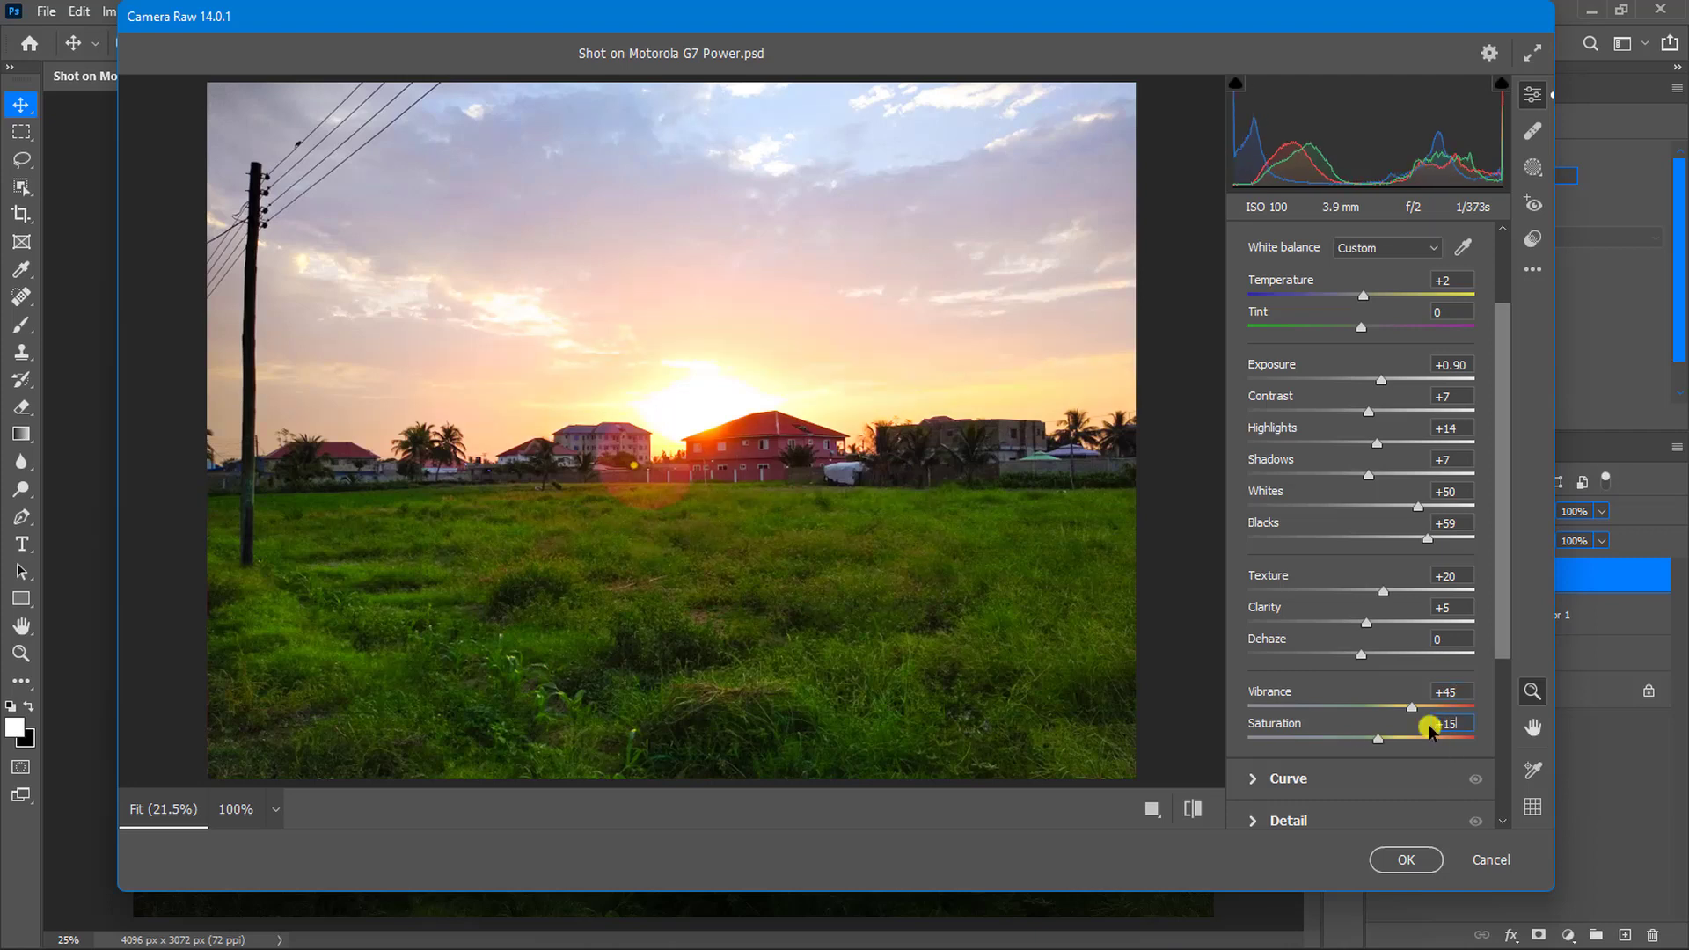
Set the brightest end point of the Camera Raw point curve to Input 255 and Output 254
click(1255, 781)
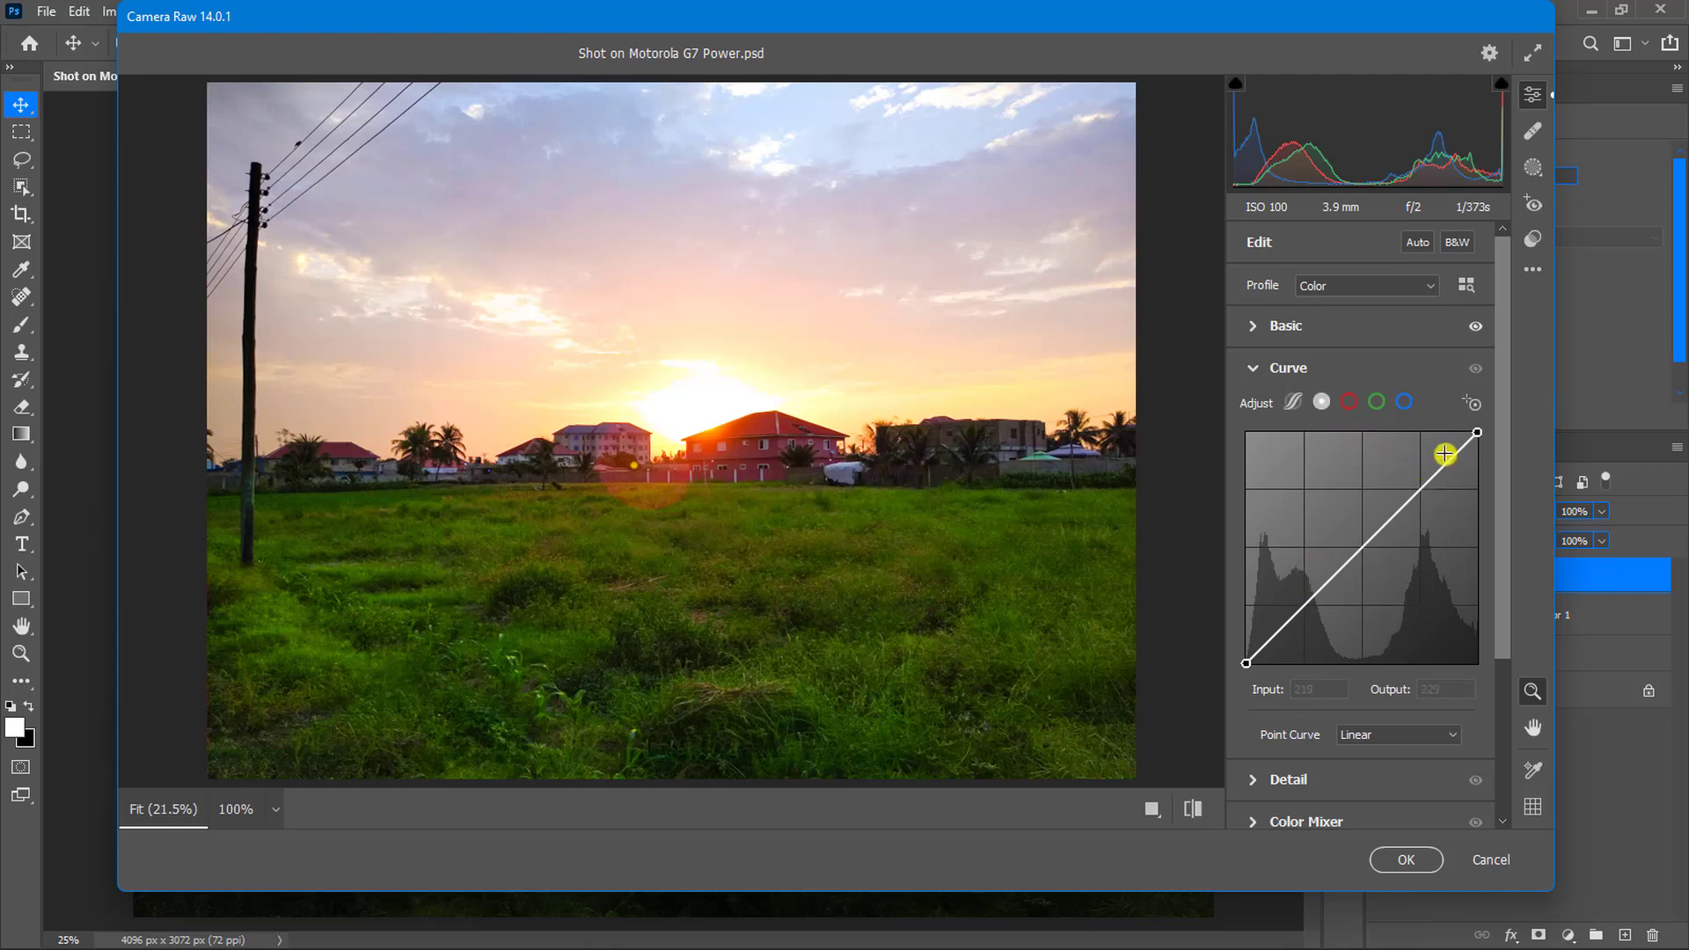
click(1476, 434)
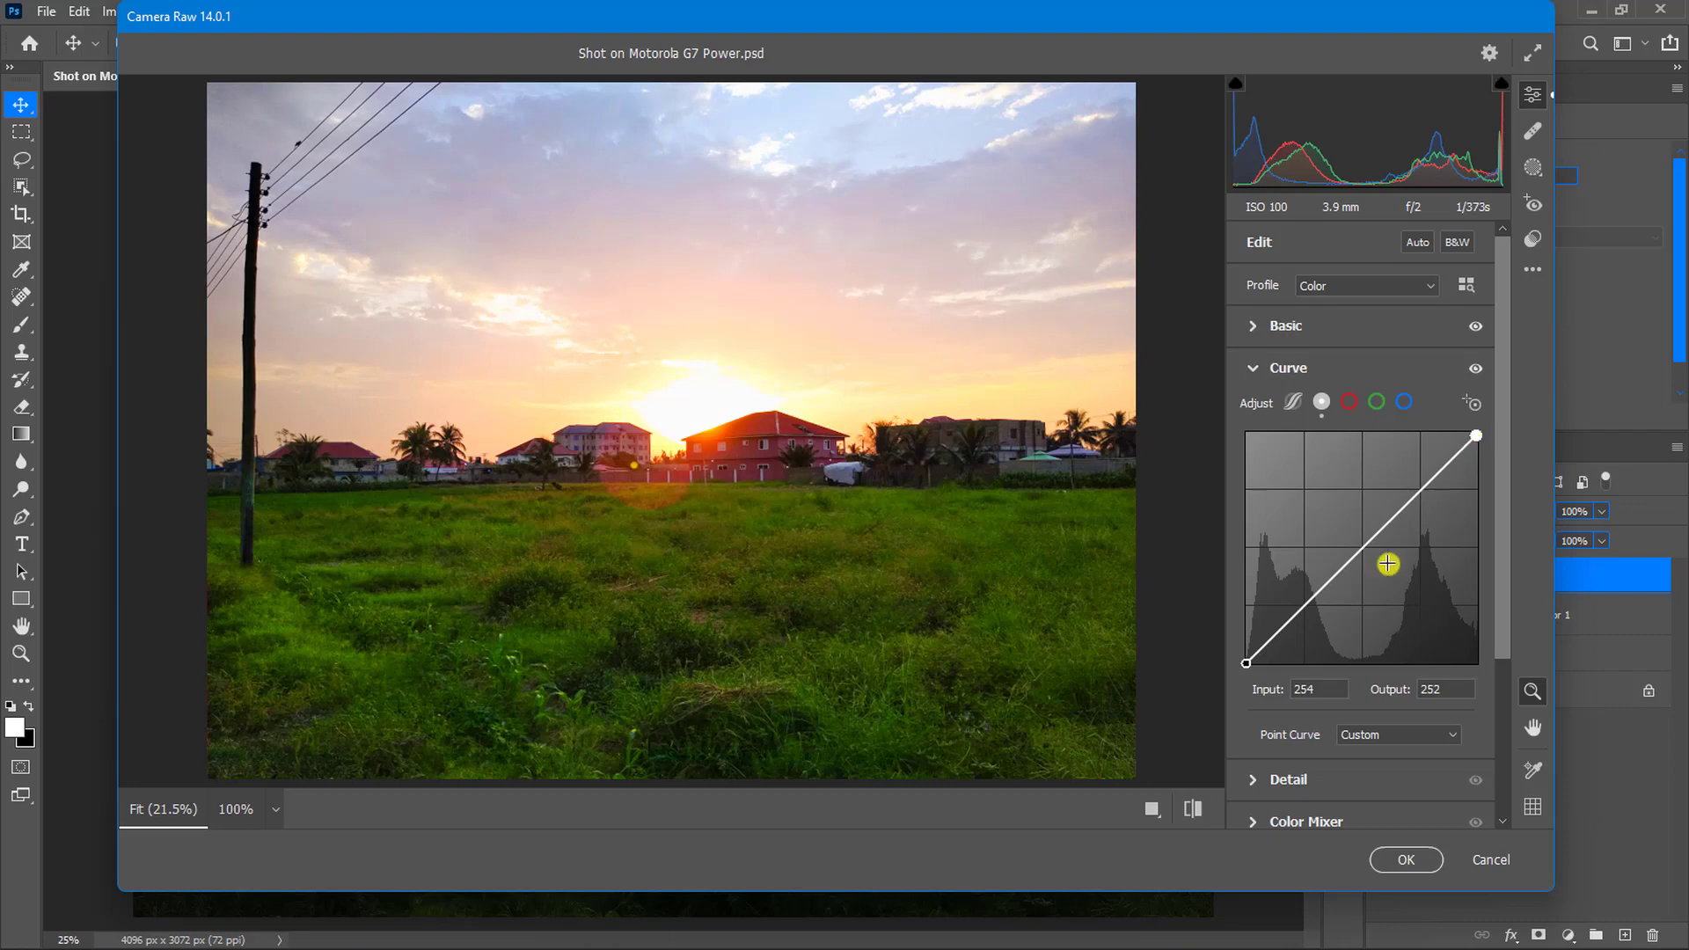
click(1302, 691)
text(255)
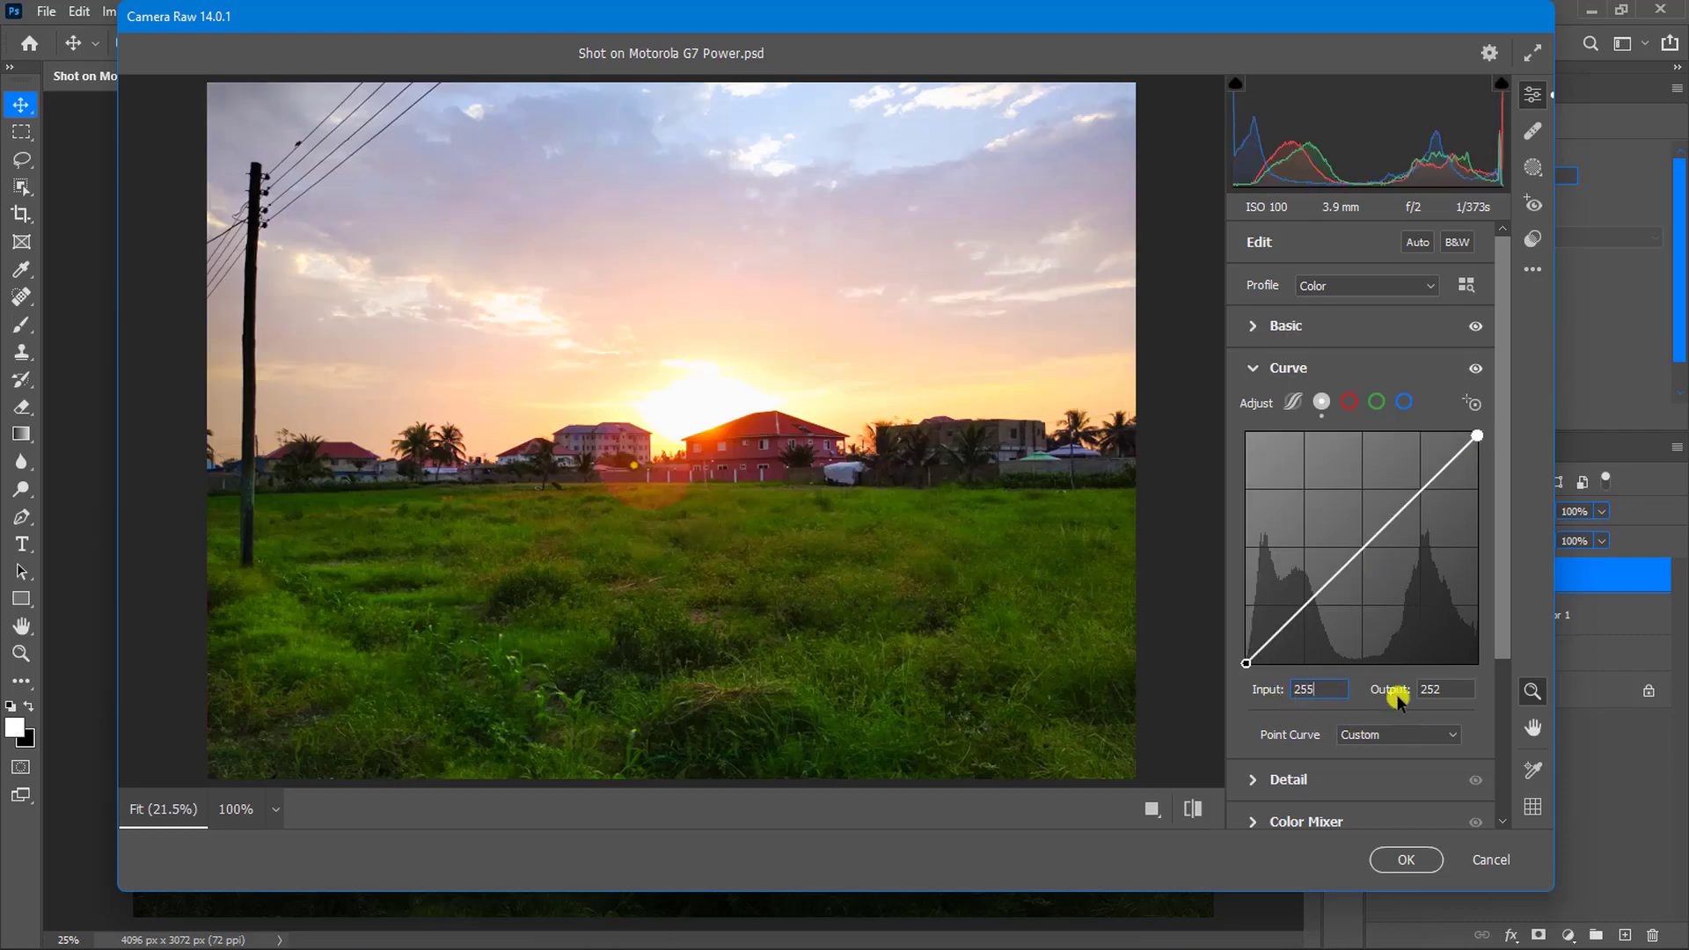
click(1430, 690)
text(254)
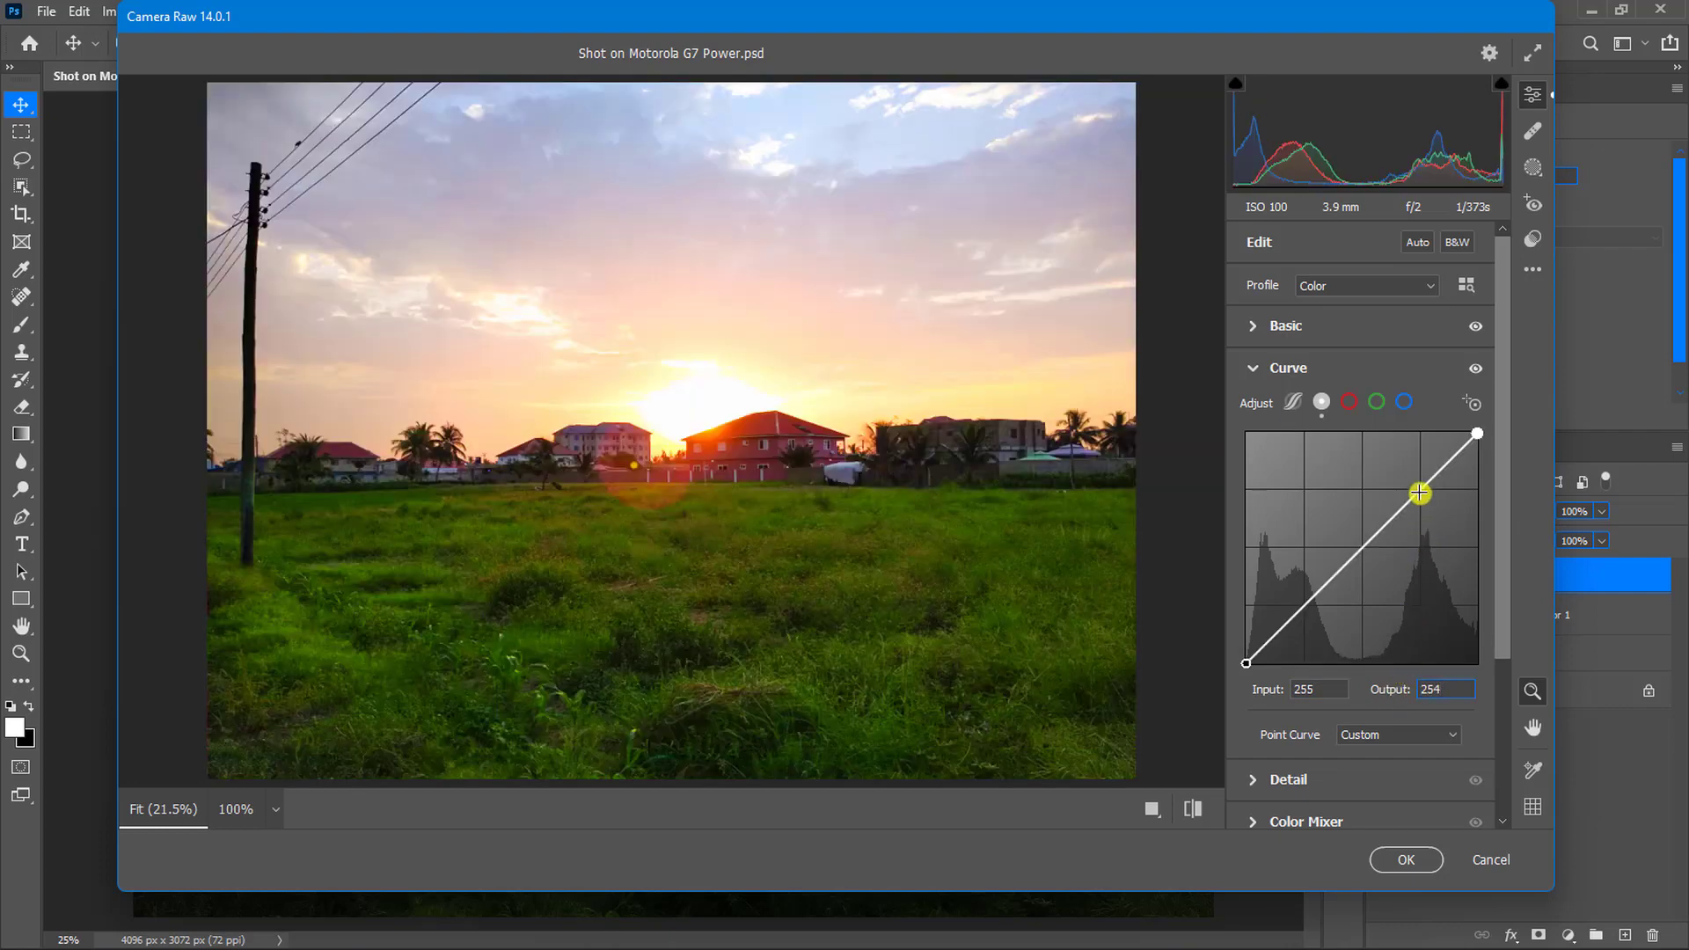
Add a highlight point to the curve at Input 189 and Output 169, plus another point in the middle of the curve
click(1420, 493)
click(1320, 689)
drag(1320, 689, 1292, 697)
text(189)
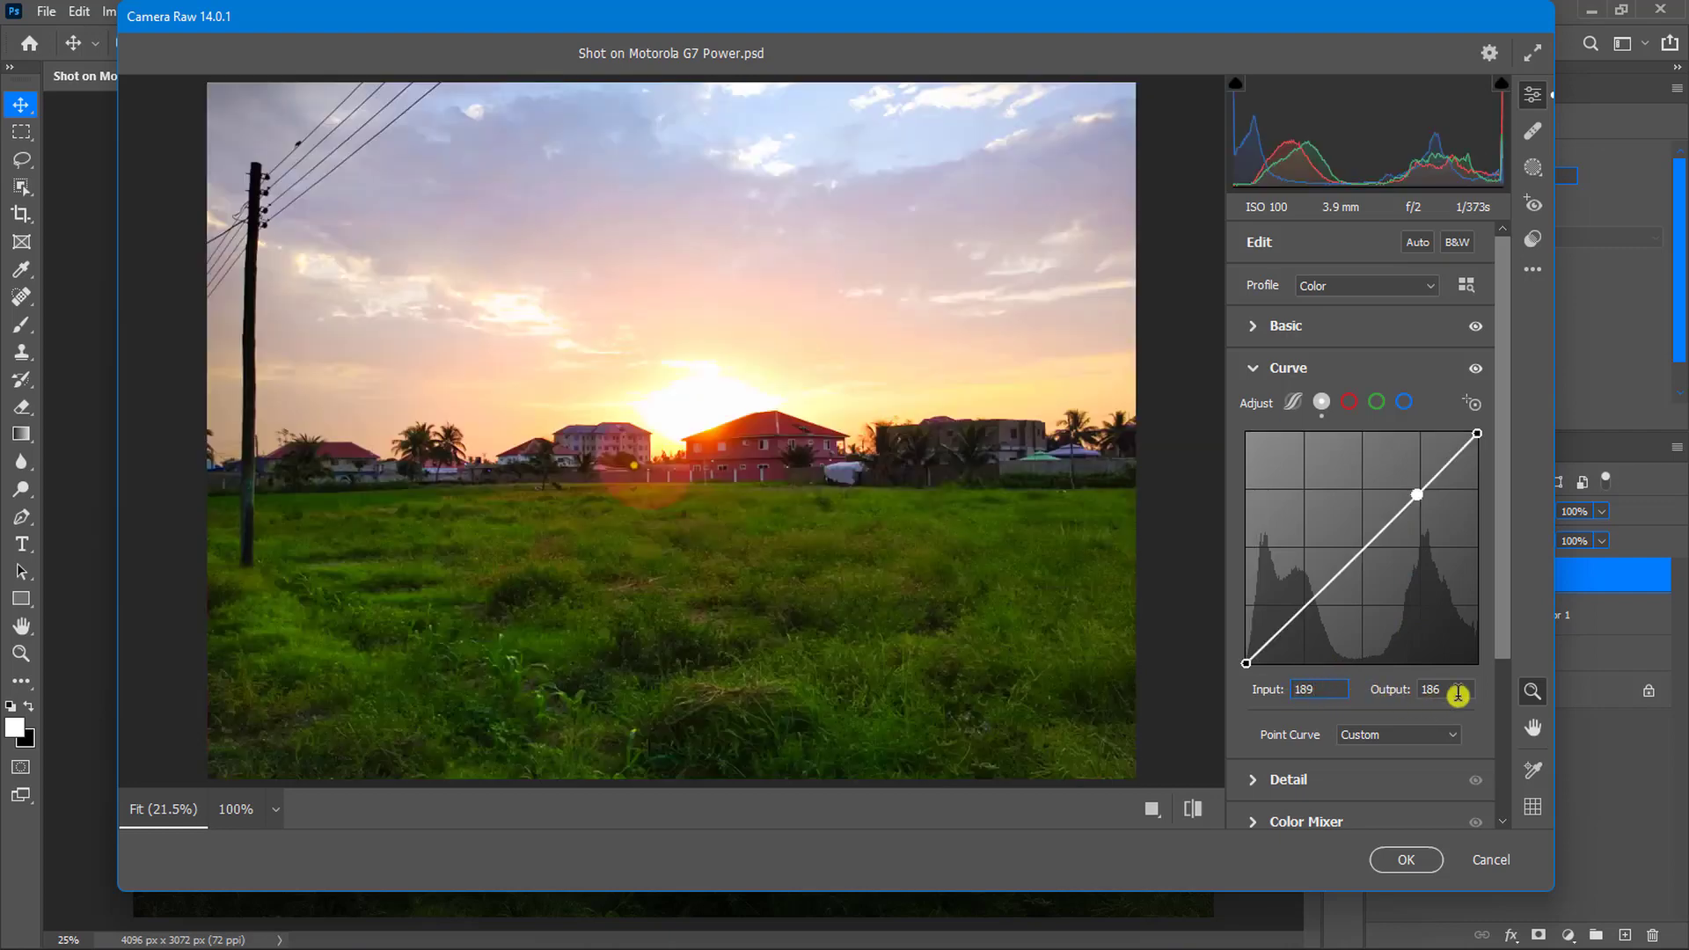
drag(1458, 694, 1410, 696)
text(169)
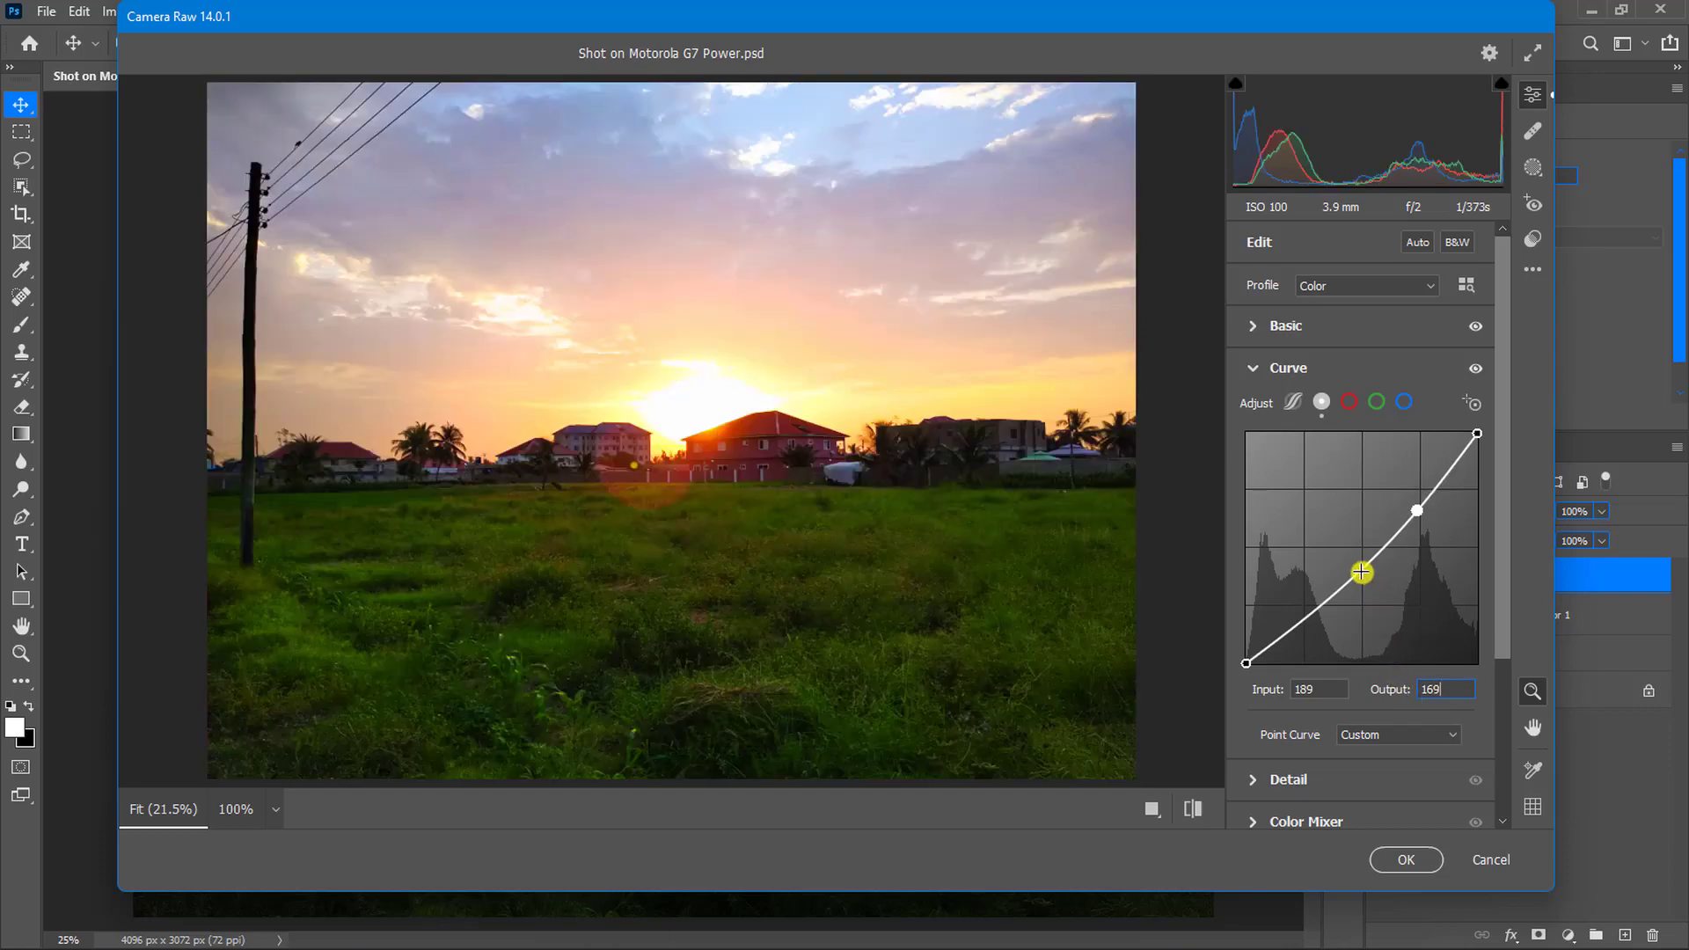
click(1362, 573)
click(1320, 696)
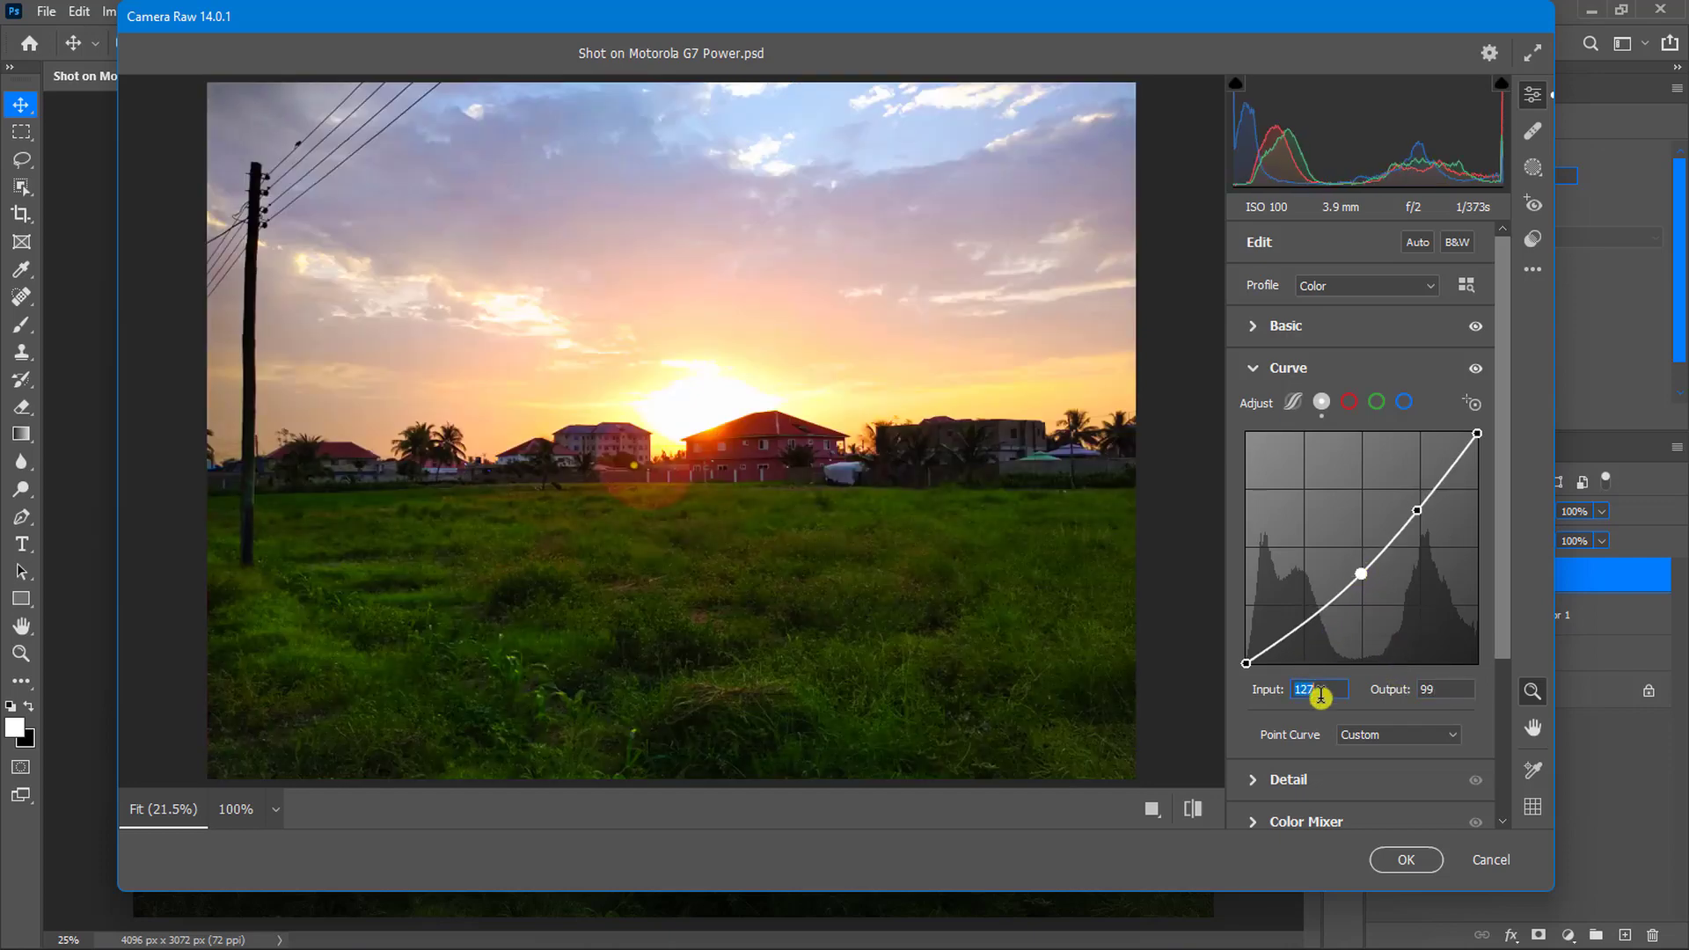
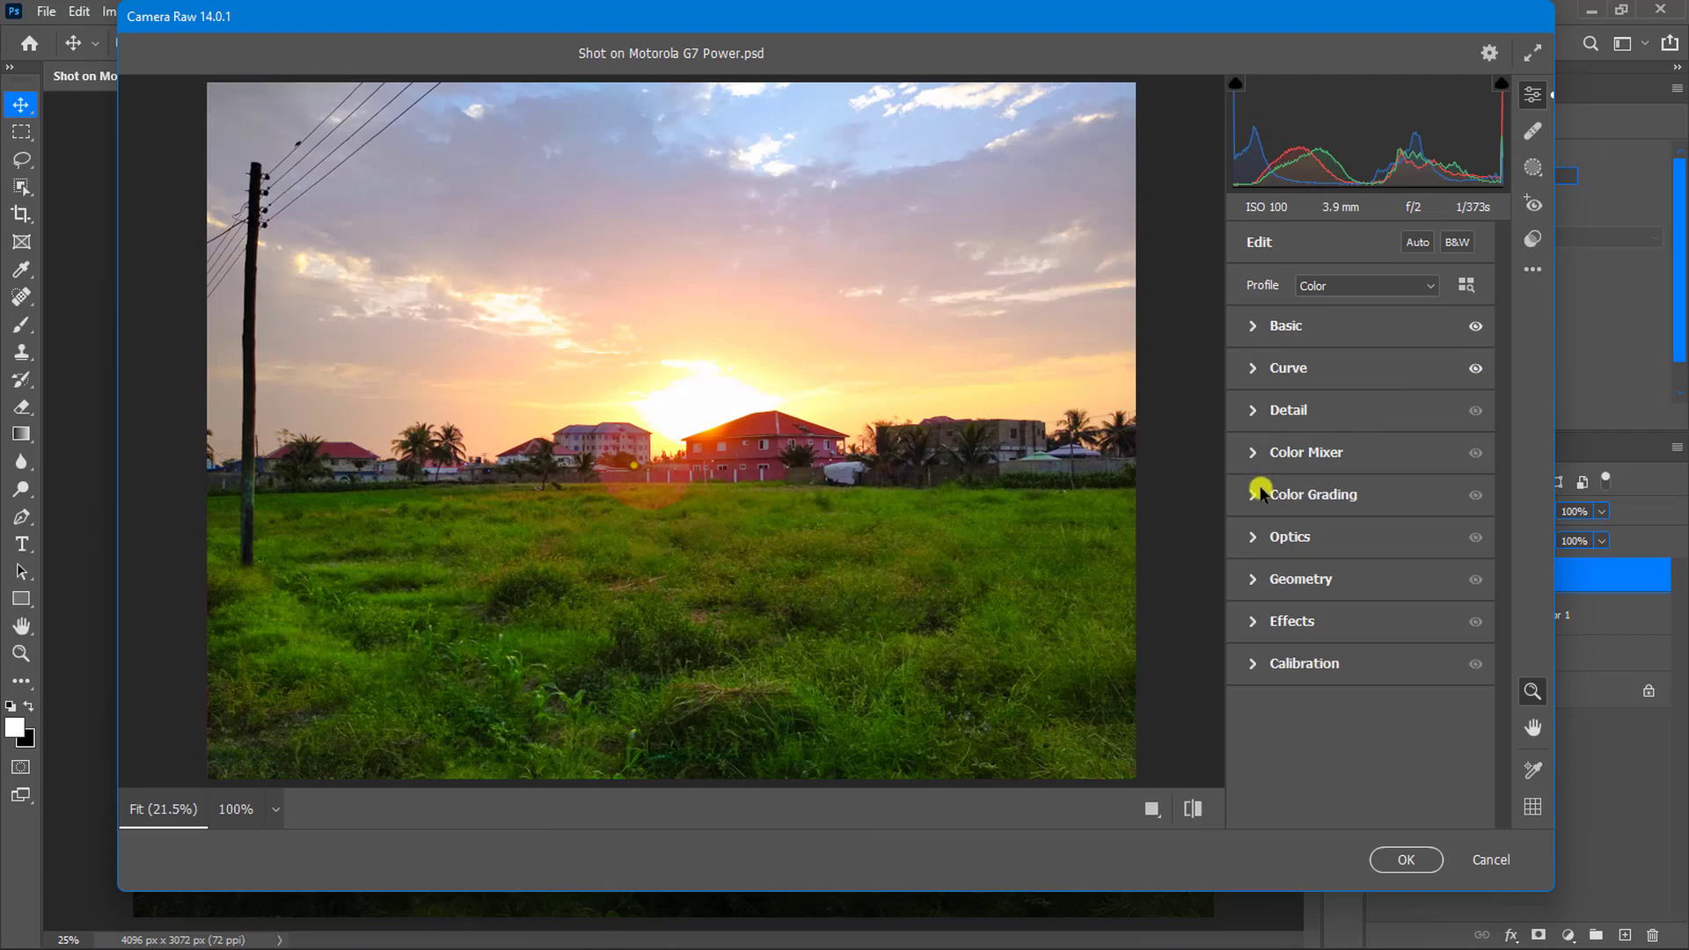
In Color Grading, tint the Midtones blue with hue 205, saturation 32 and luminance 37
click(1253, 495)
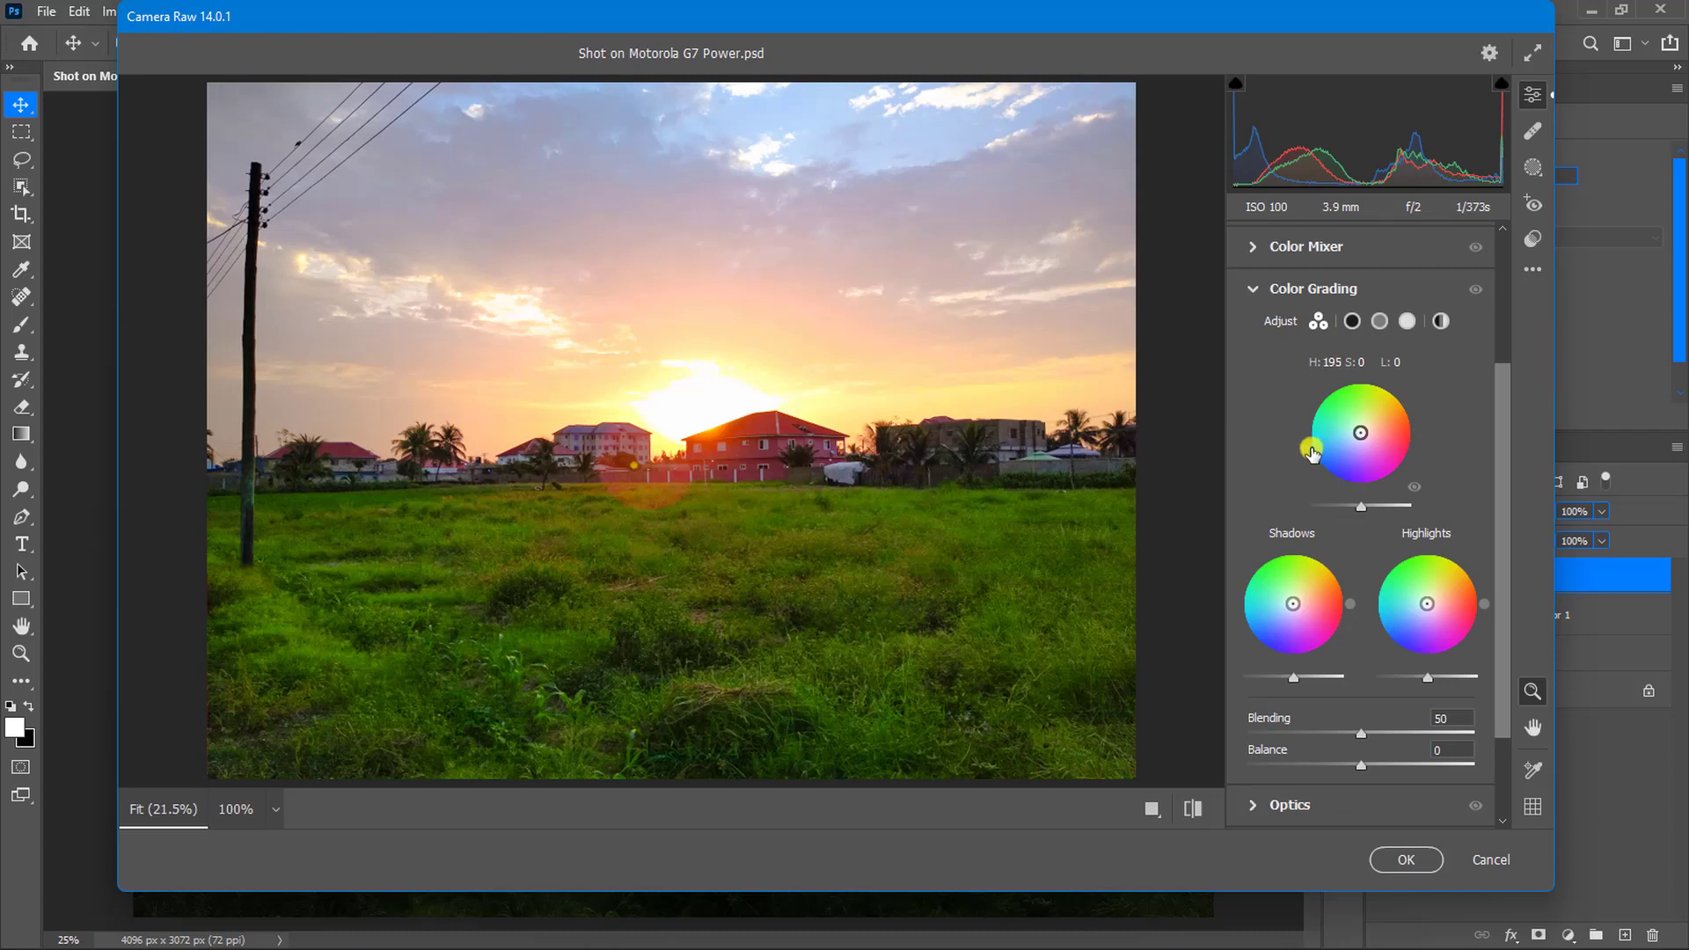
drag(1317, 447, 1311, 459)
drag(1353, 439, 1347, 439)
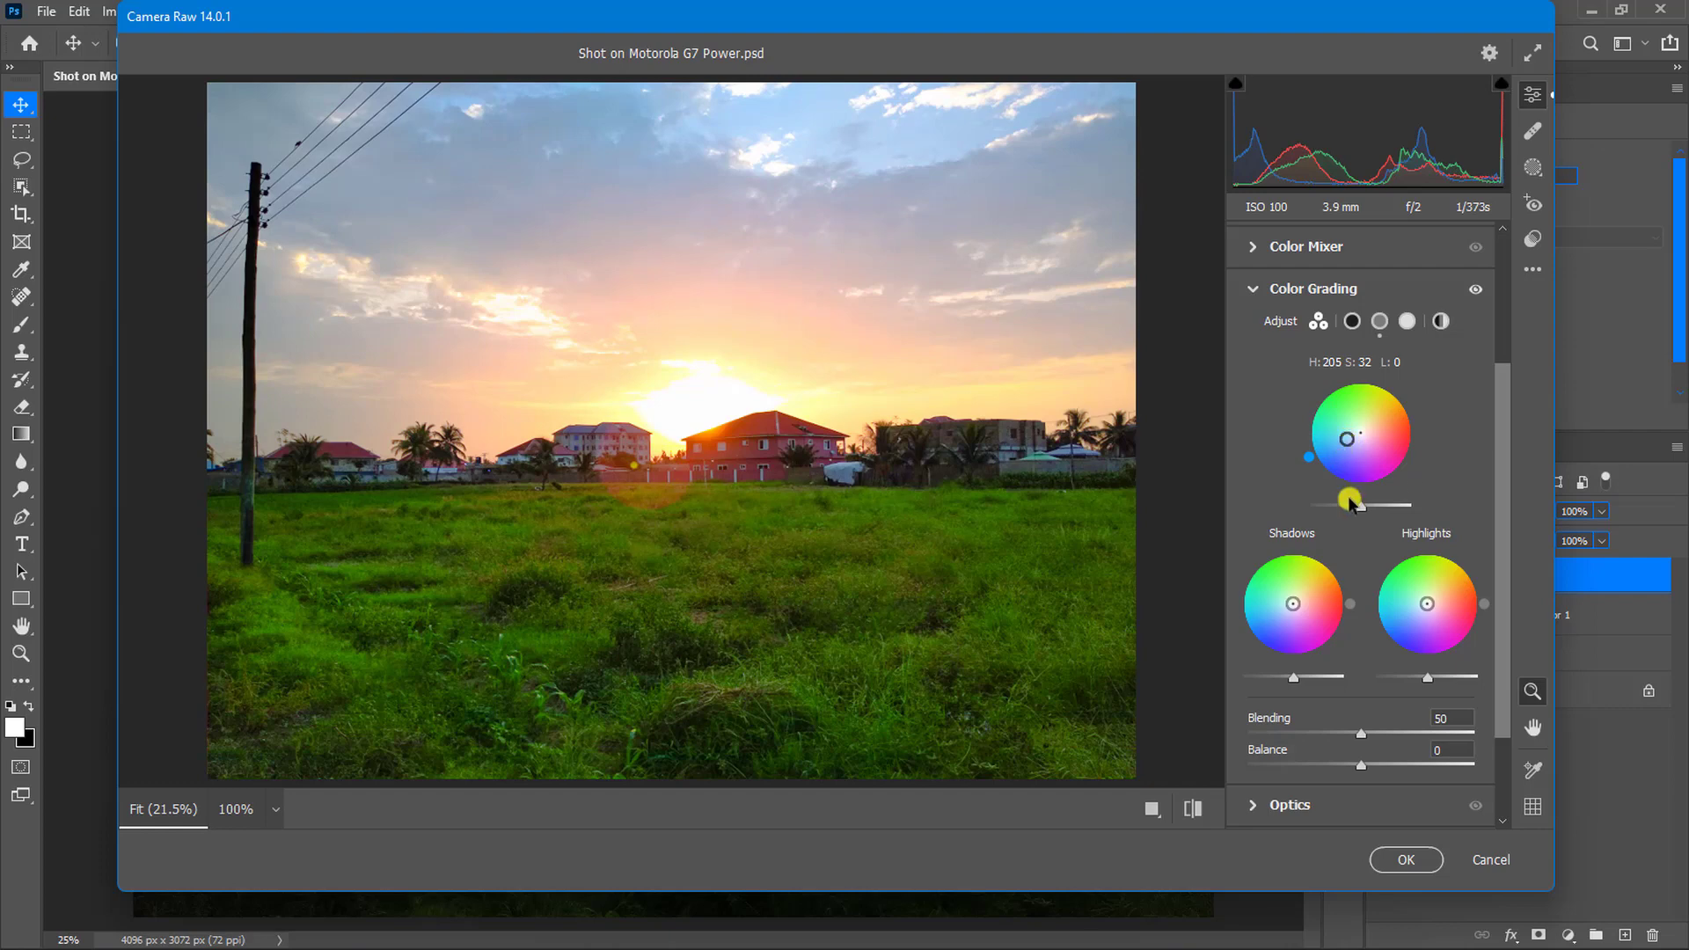
drag(1359, 506, 1377, 515)
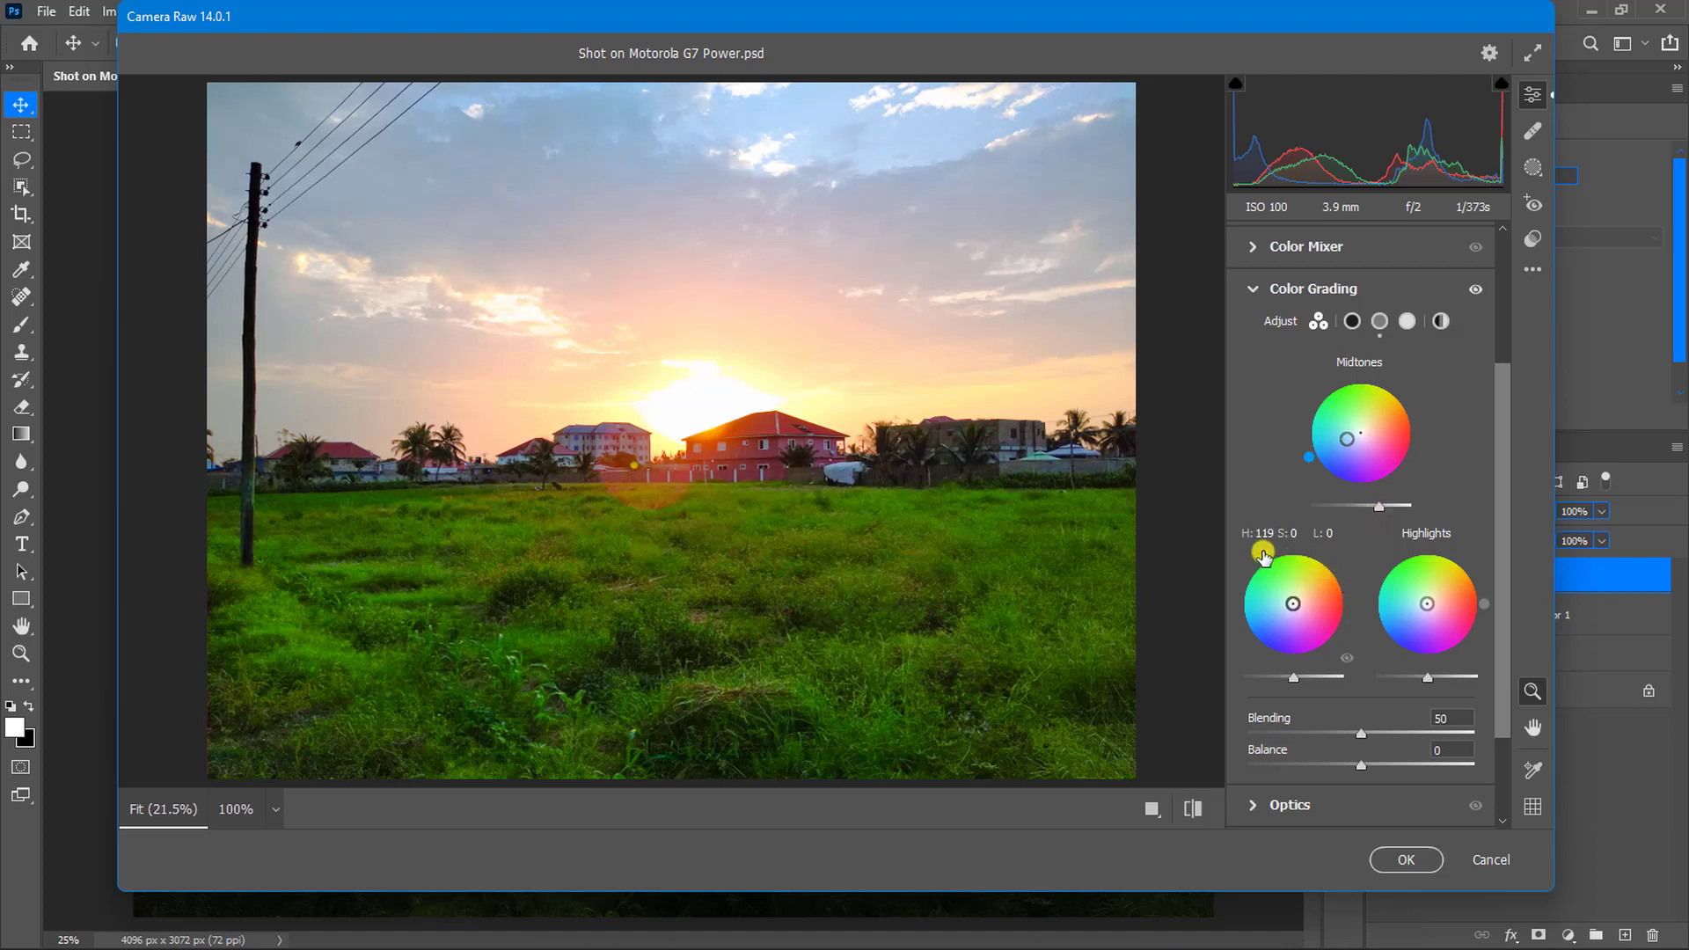
Grade the Shadows green with hue 128, saturation 5 and luminance -56
drag(1255, 563, 1292, 602)
drag(1264, 564, 1261, 567)
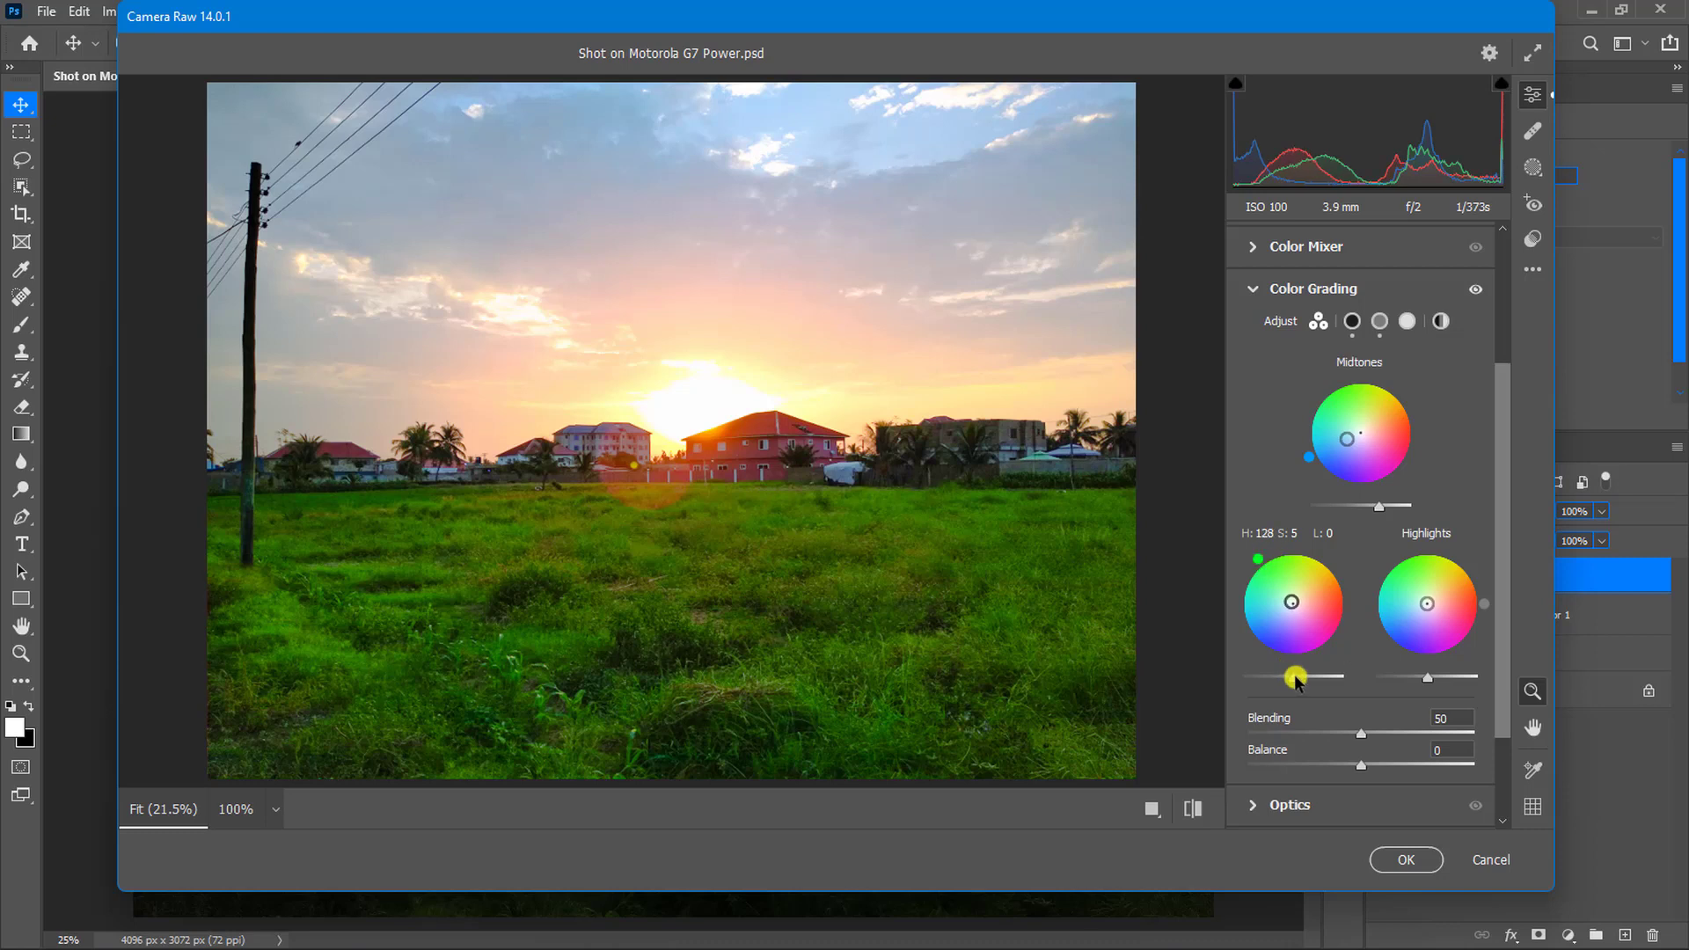
drag(1293, 677, 1269, 684)
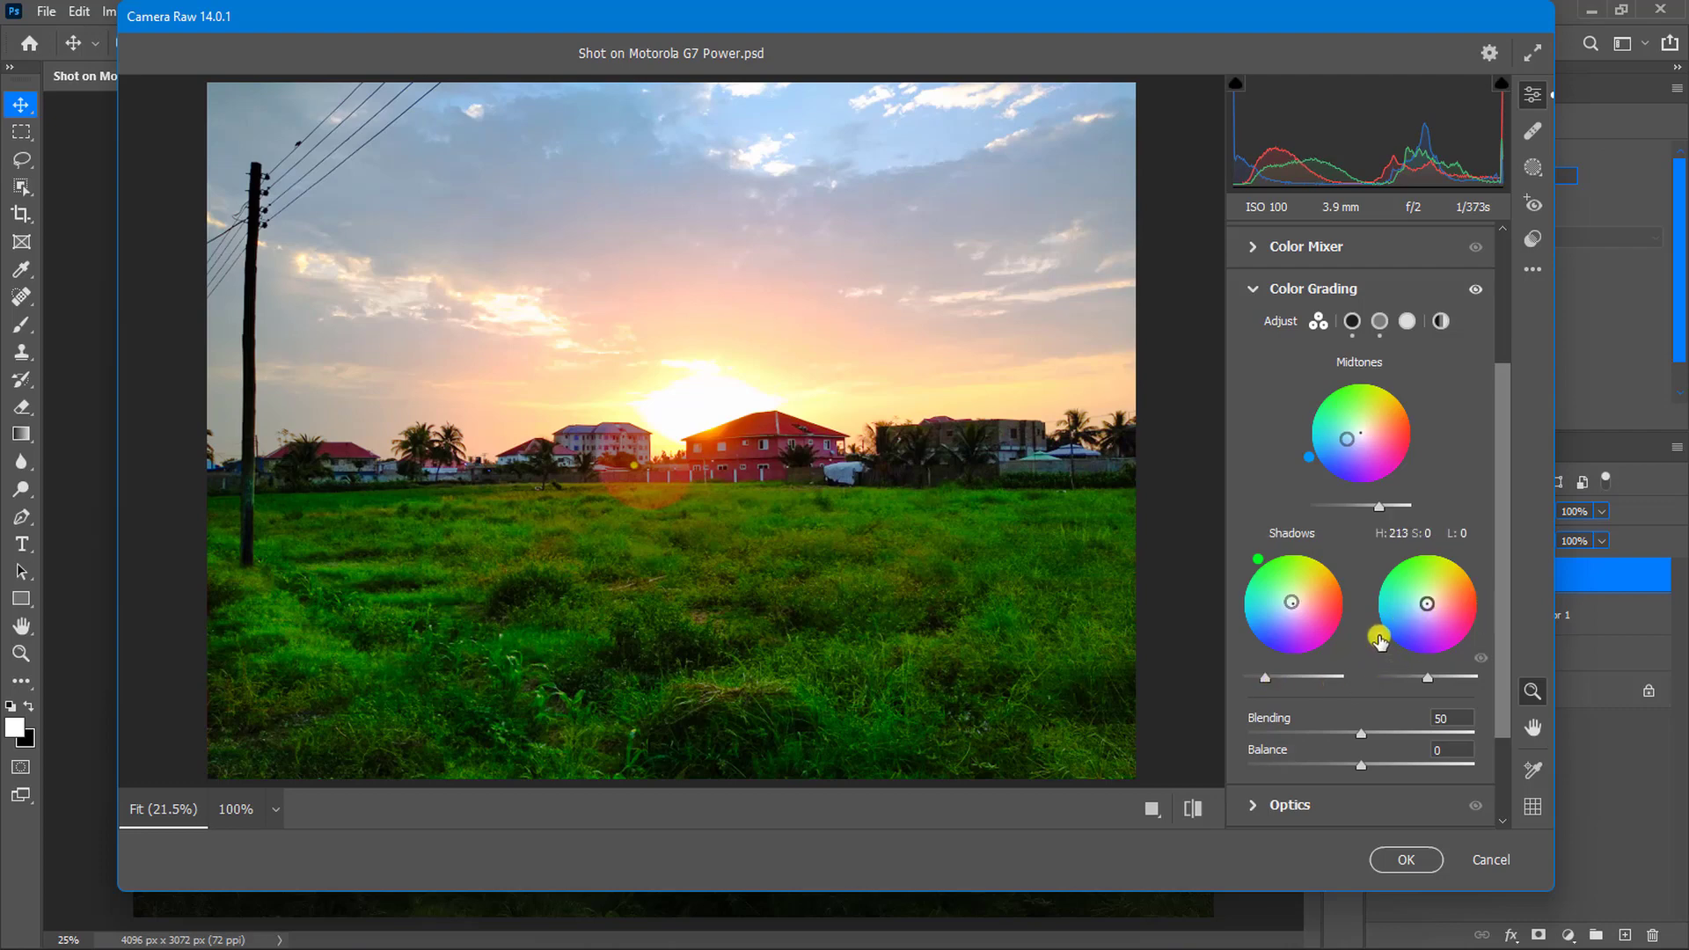
Grade the Highlights with hue 204, saturation 7 and luminance 56, and change the Midtones hue to 212
mouse_move(1380, 639)
mouse_down()
mouse_move(1424, 613)
mouse_move(1377, 632)
mouse_up()
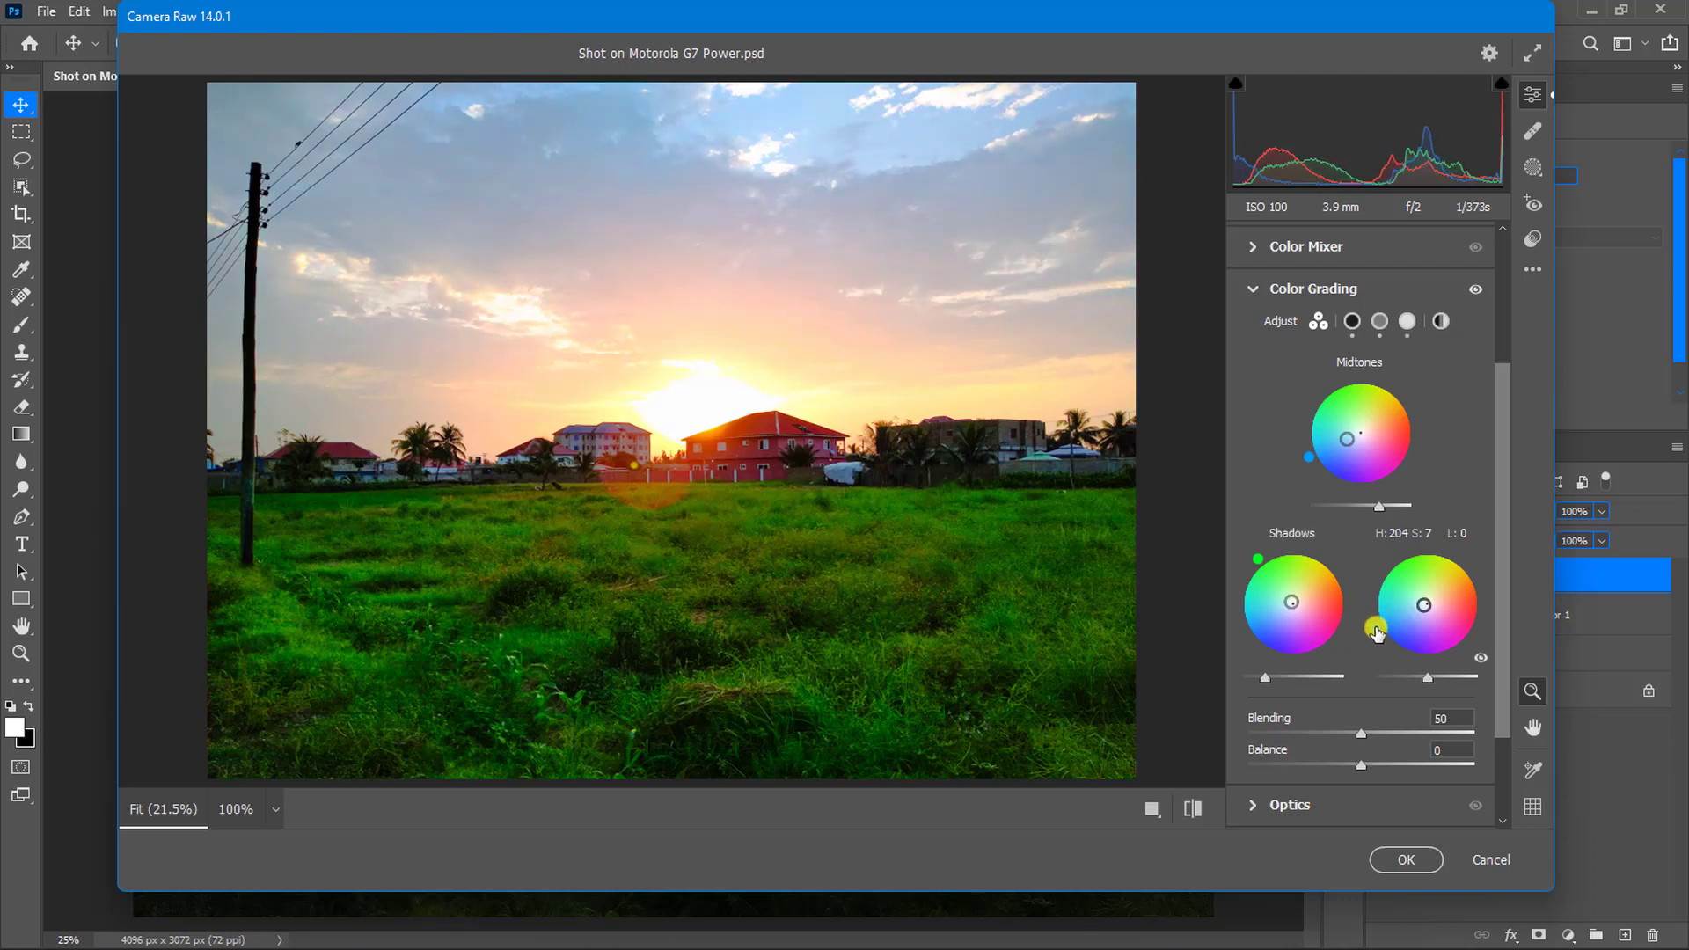
click(1308, 458)
drag(1309, 461, 1313, 463)
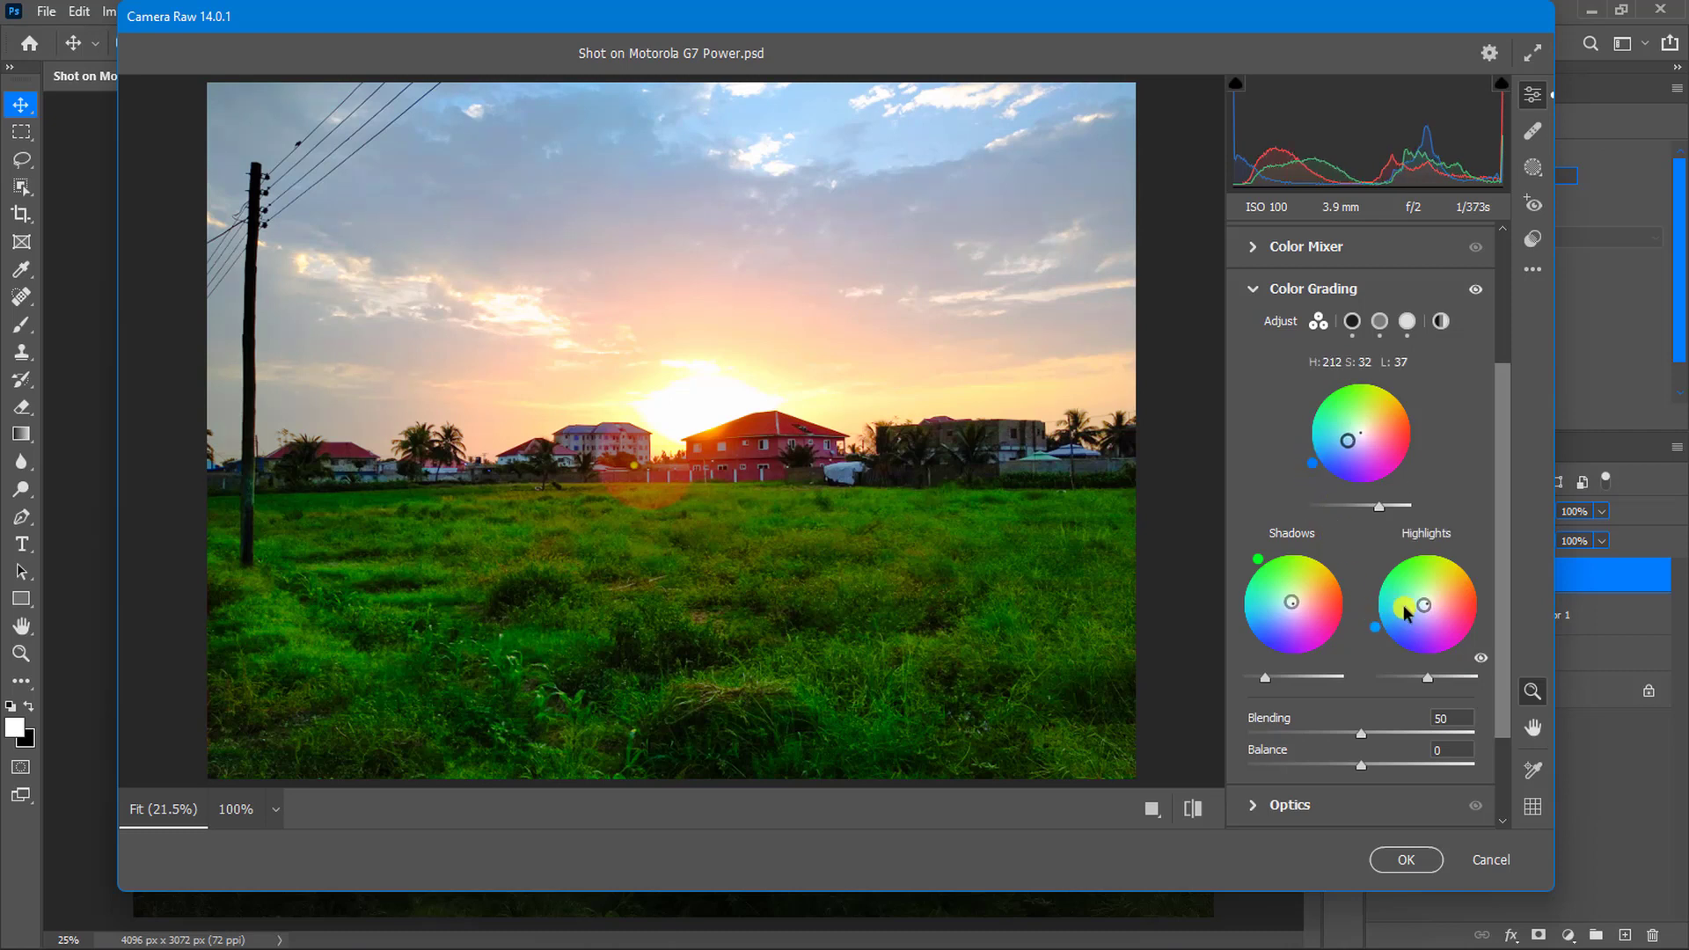
drag(1426, 678, 1455, 680)
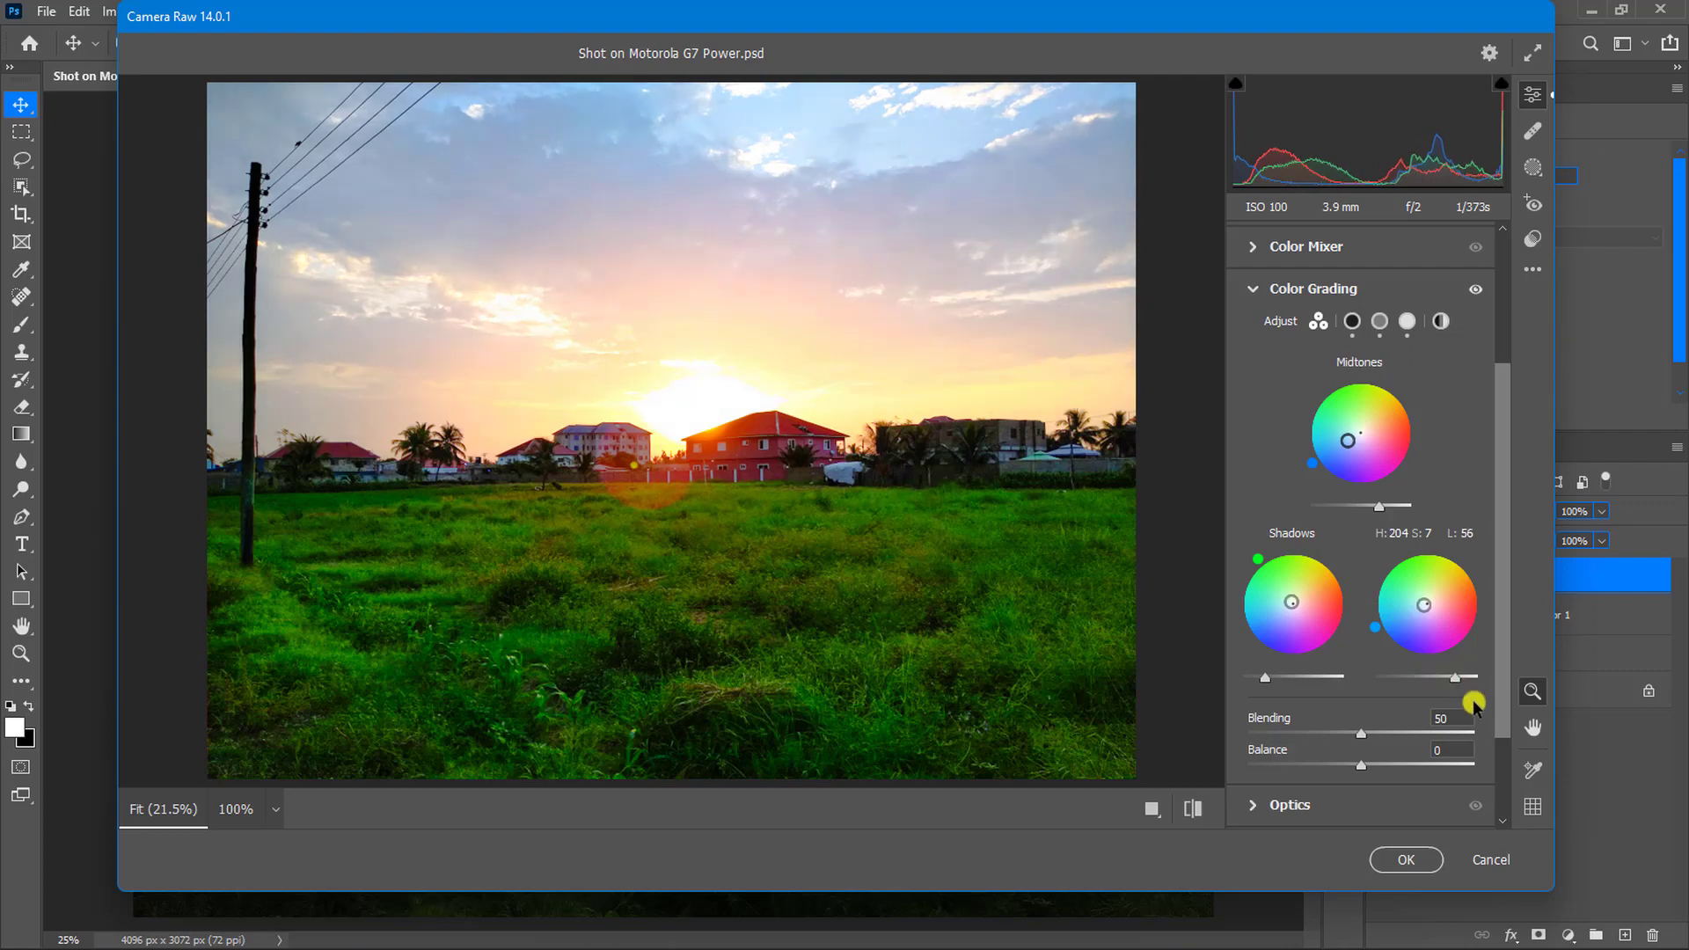
Set the Color Grading Blending to 85 and Balance to +85
click(1430, 721)
text(8)
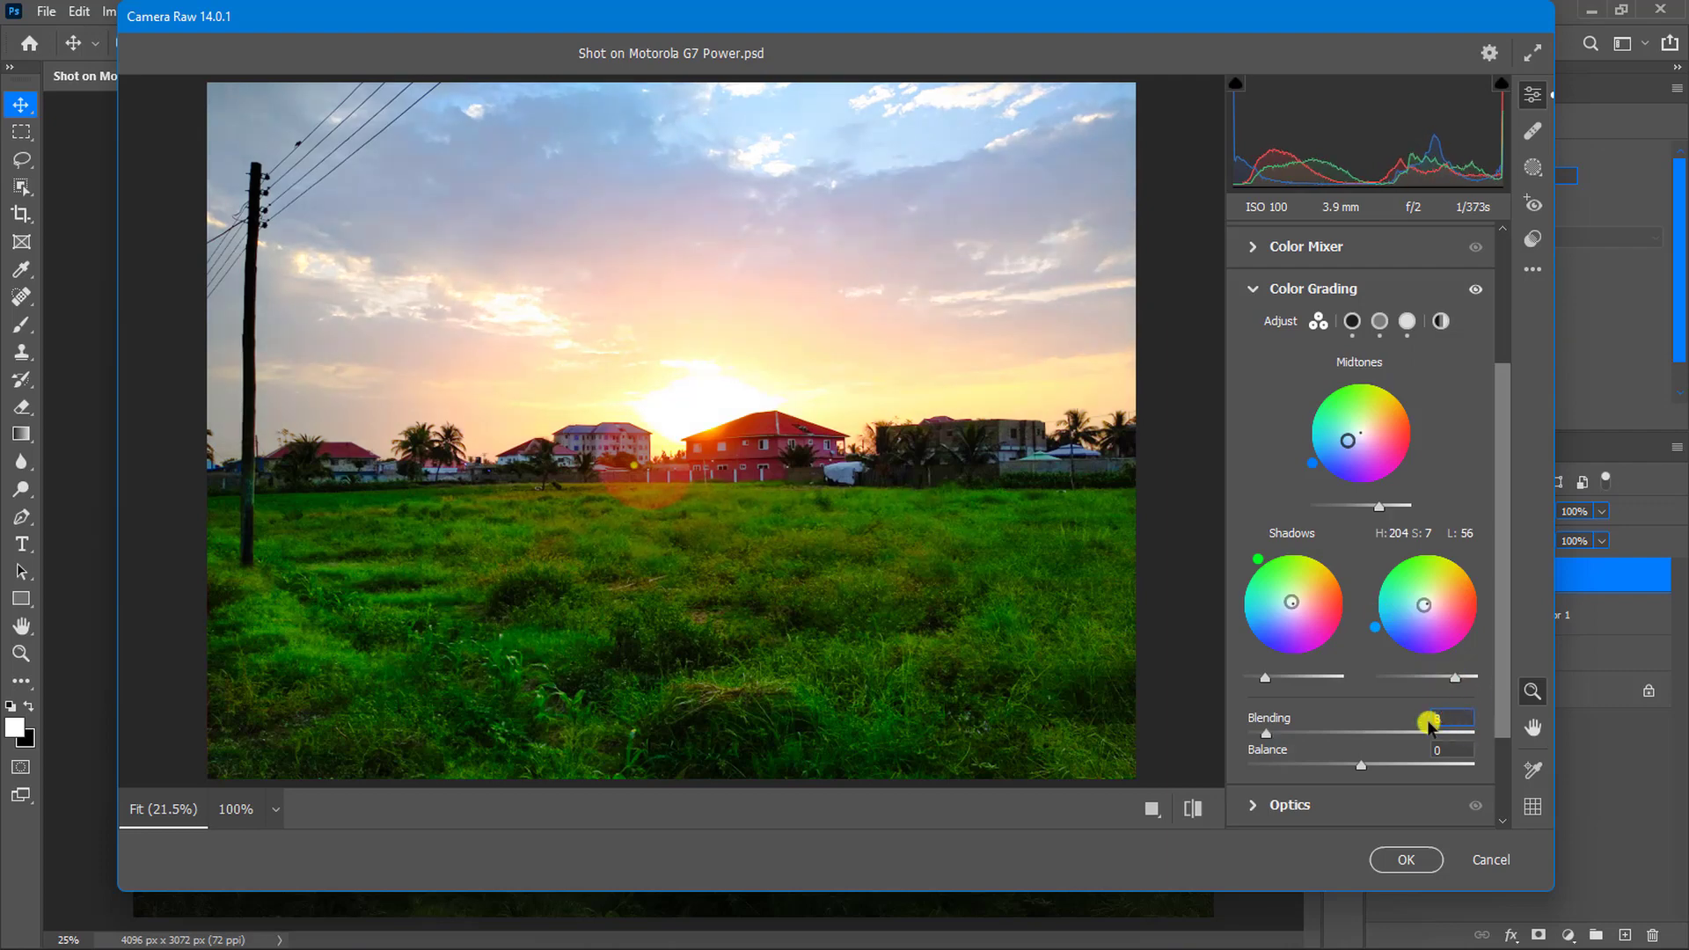
text(5)
click(1443, 752)
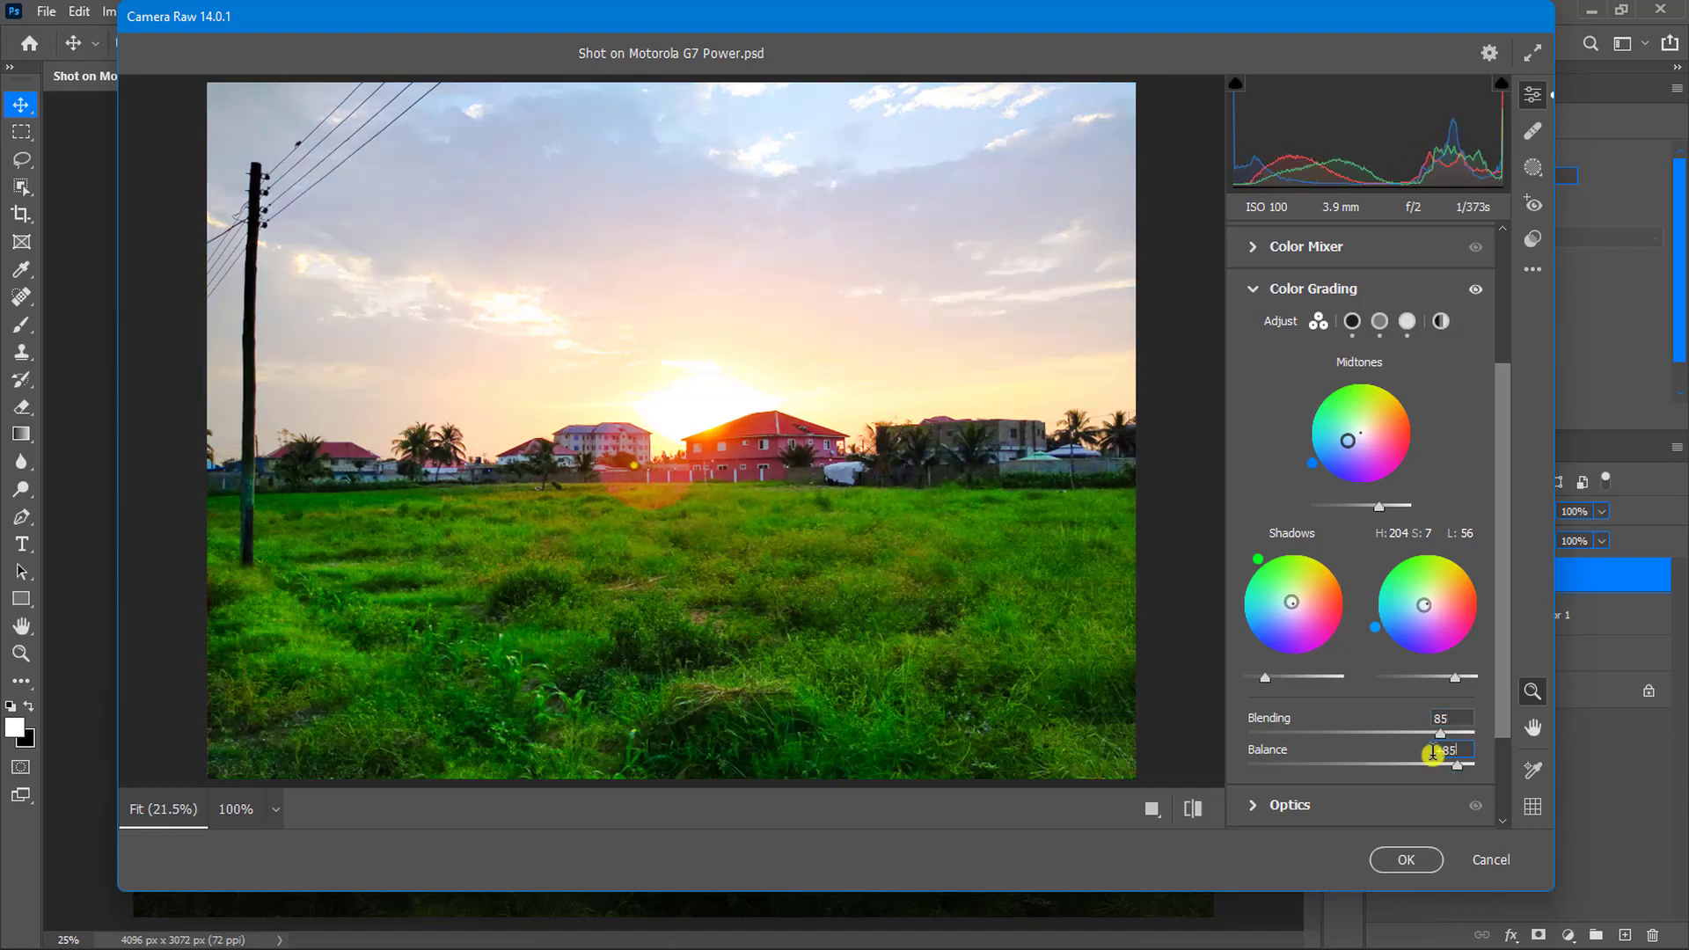
Set the Color Grading Shadows luminance to -73
click(1353, 323)
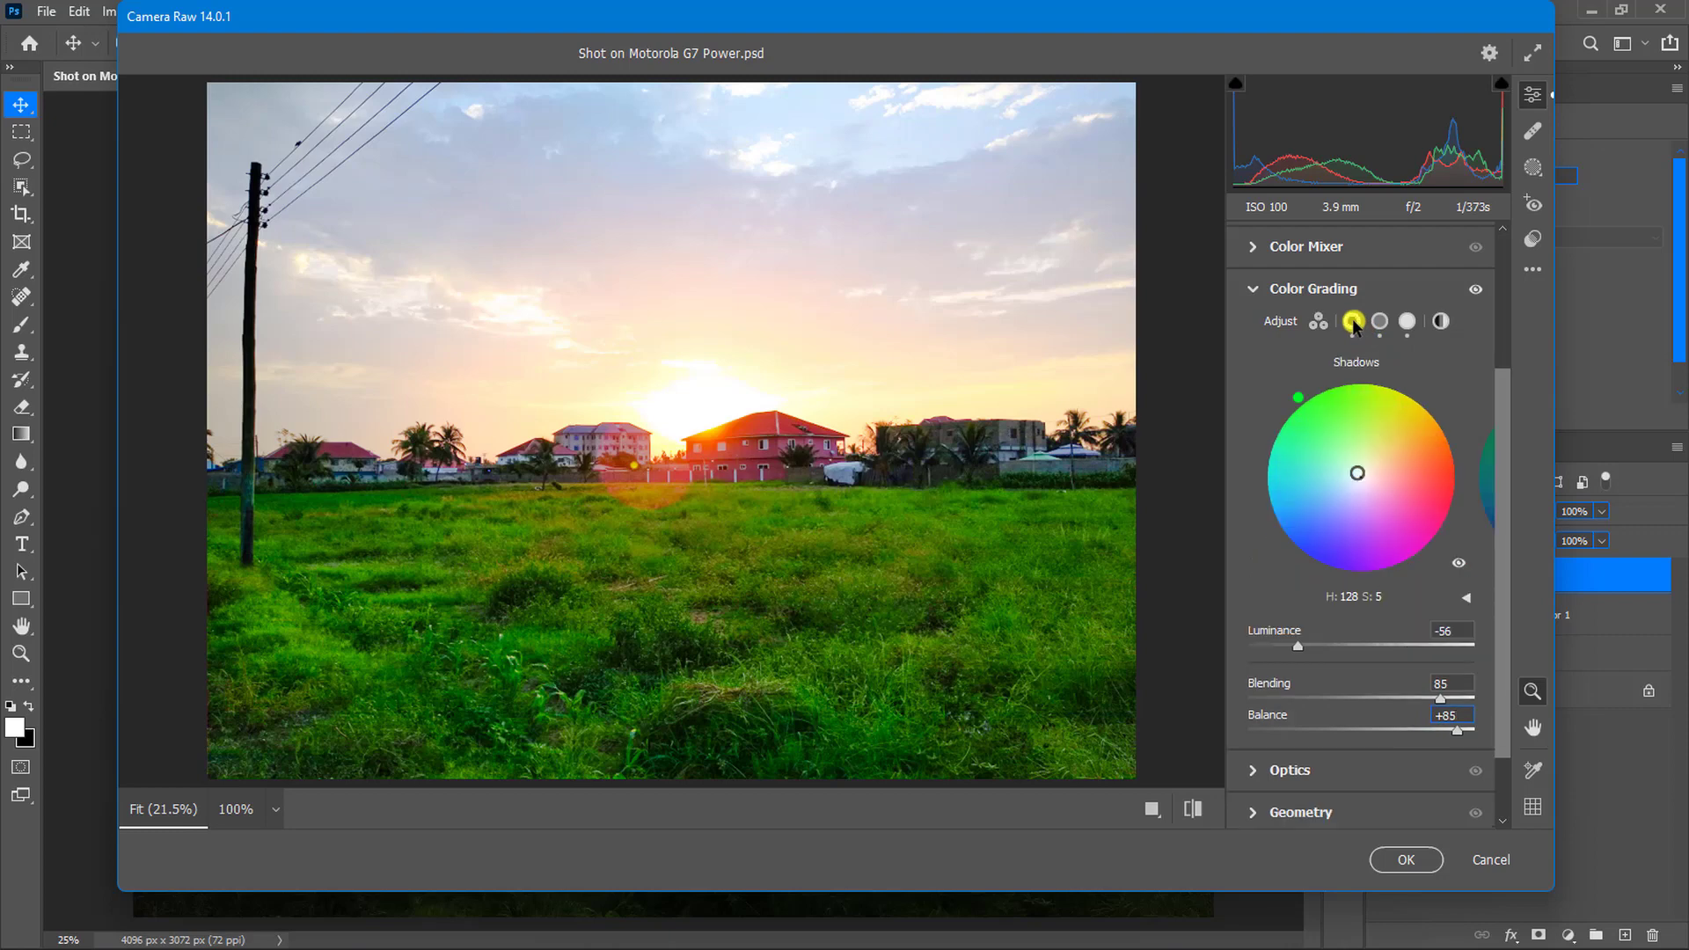
click(1438, 632)
key(BackSpace)
text(-7)
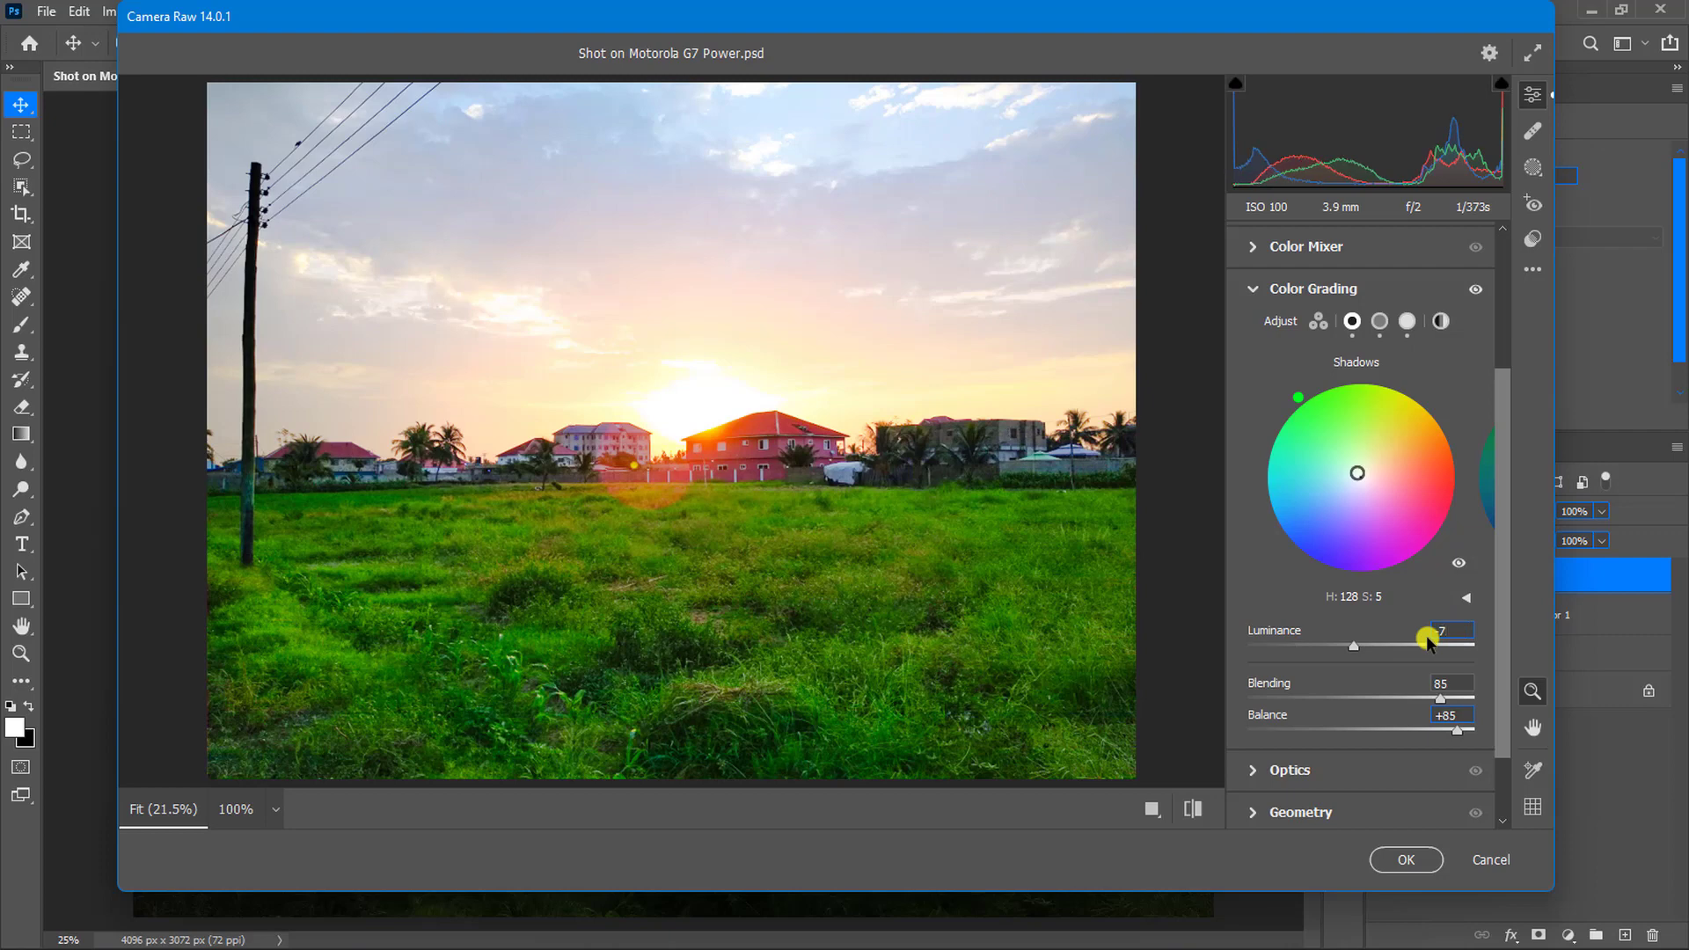
text(3)
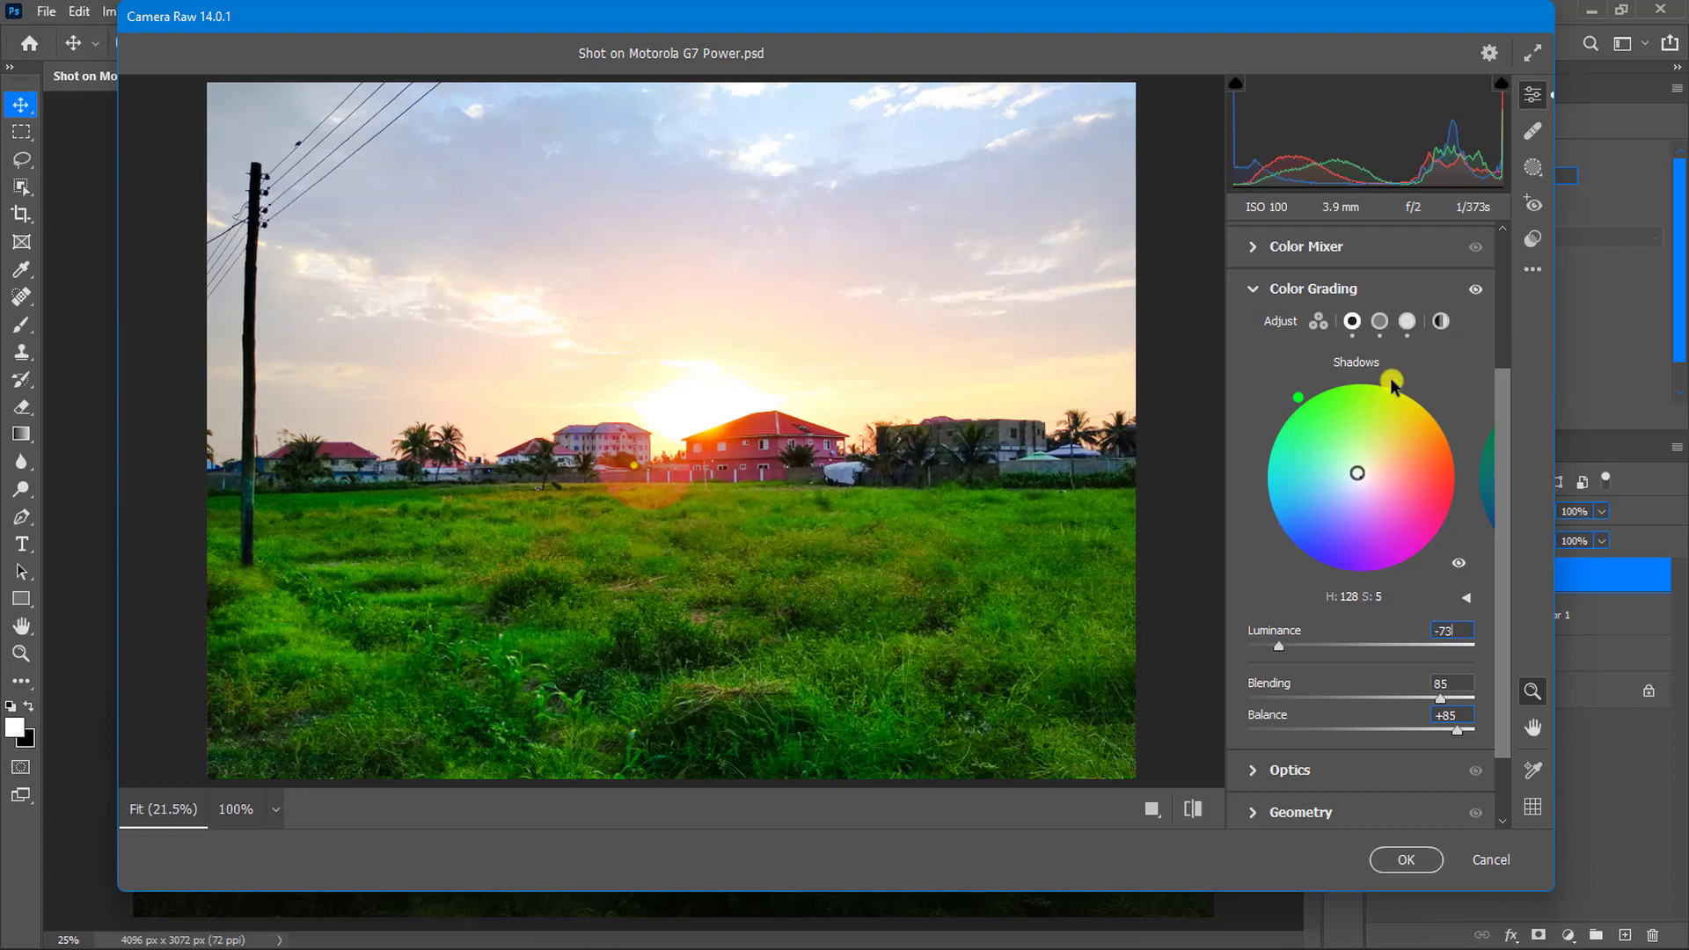
Adjust the Color Grading Midtones luminance and set the Highlights luminance to +50
click(1380, 322)
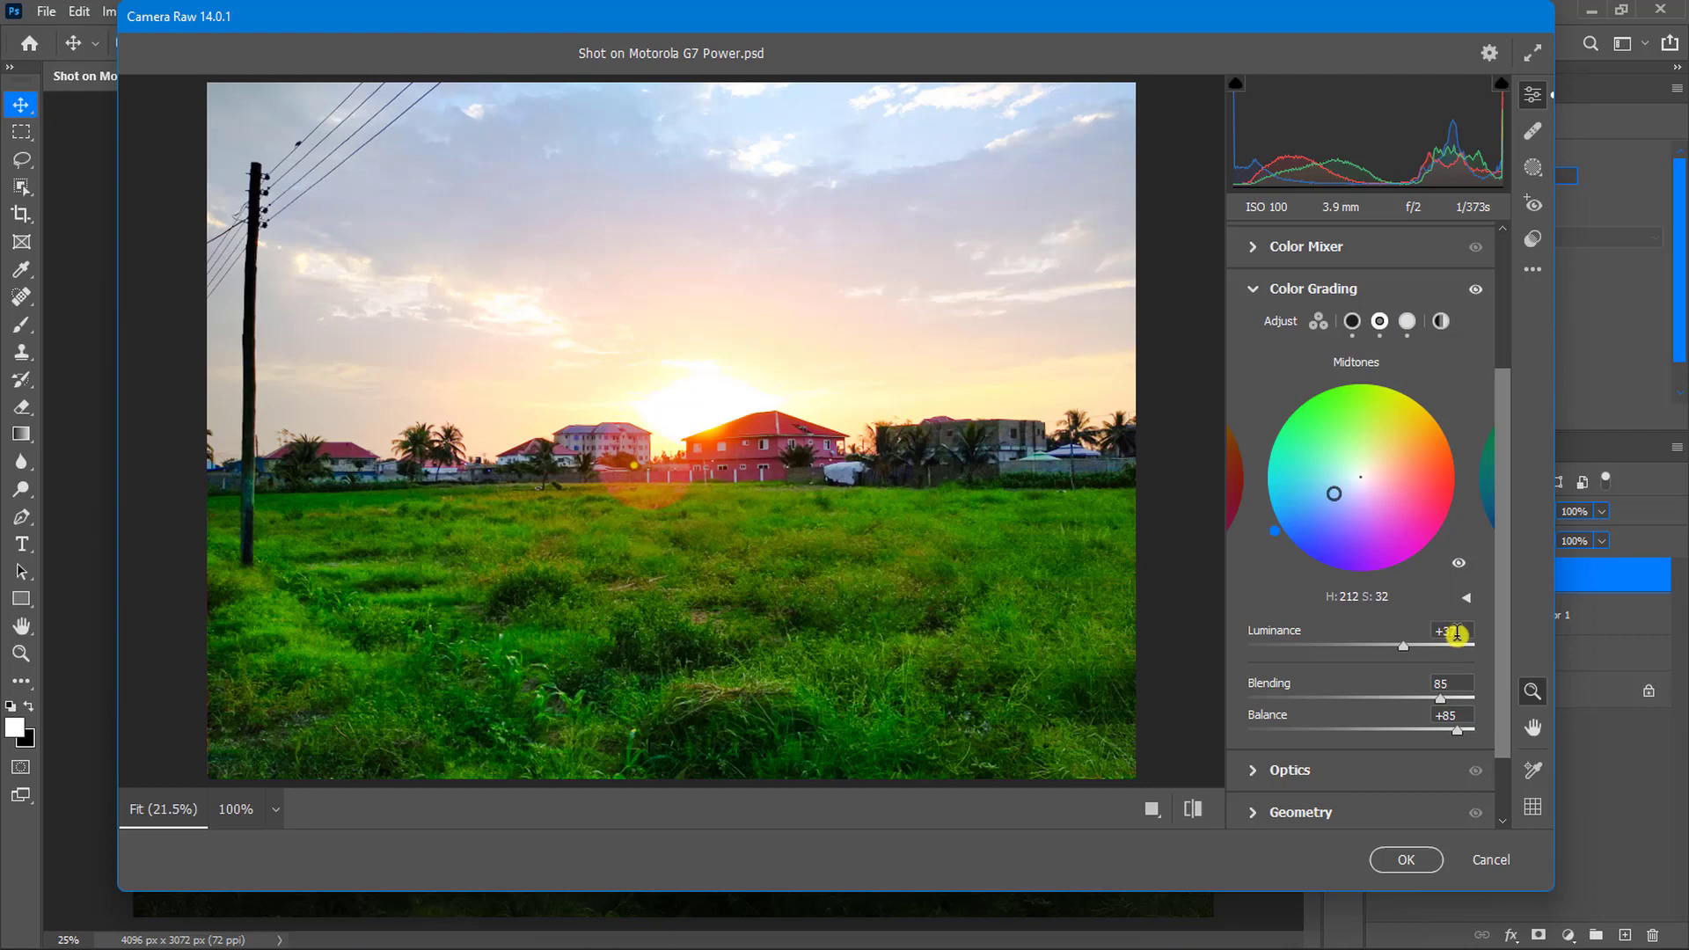
click(1457, 634)
text(0)
click(1408, 321)
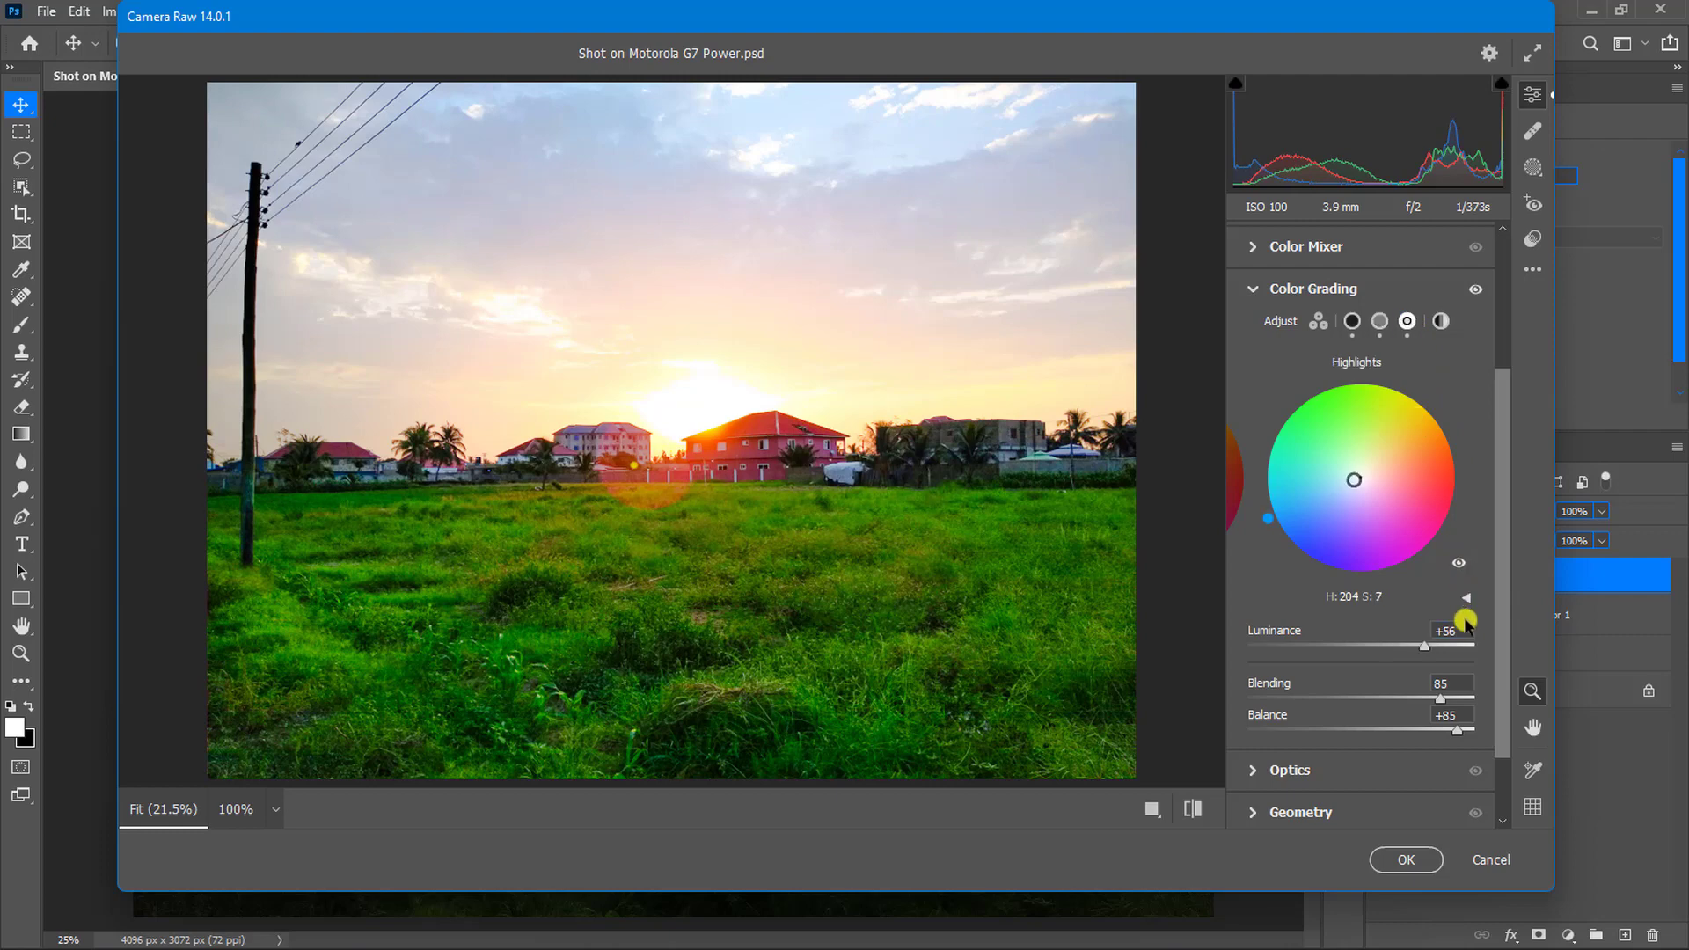
click(1434, 632)
text(0)
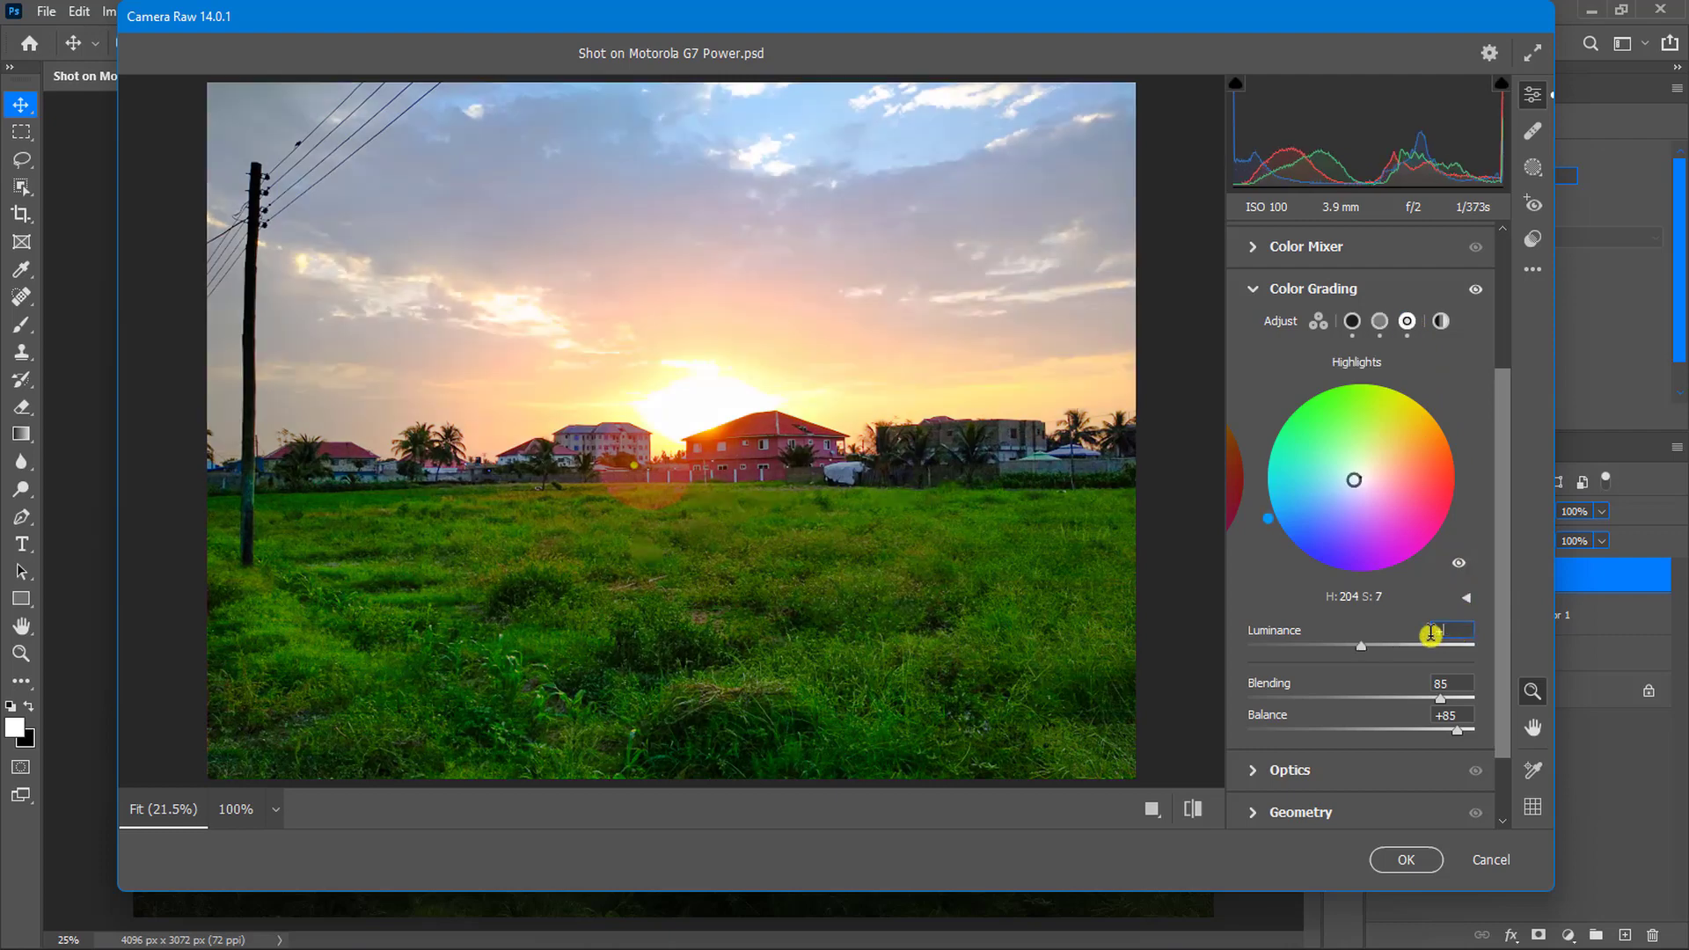
text(0)
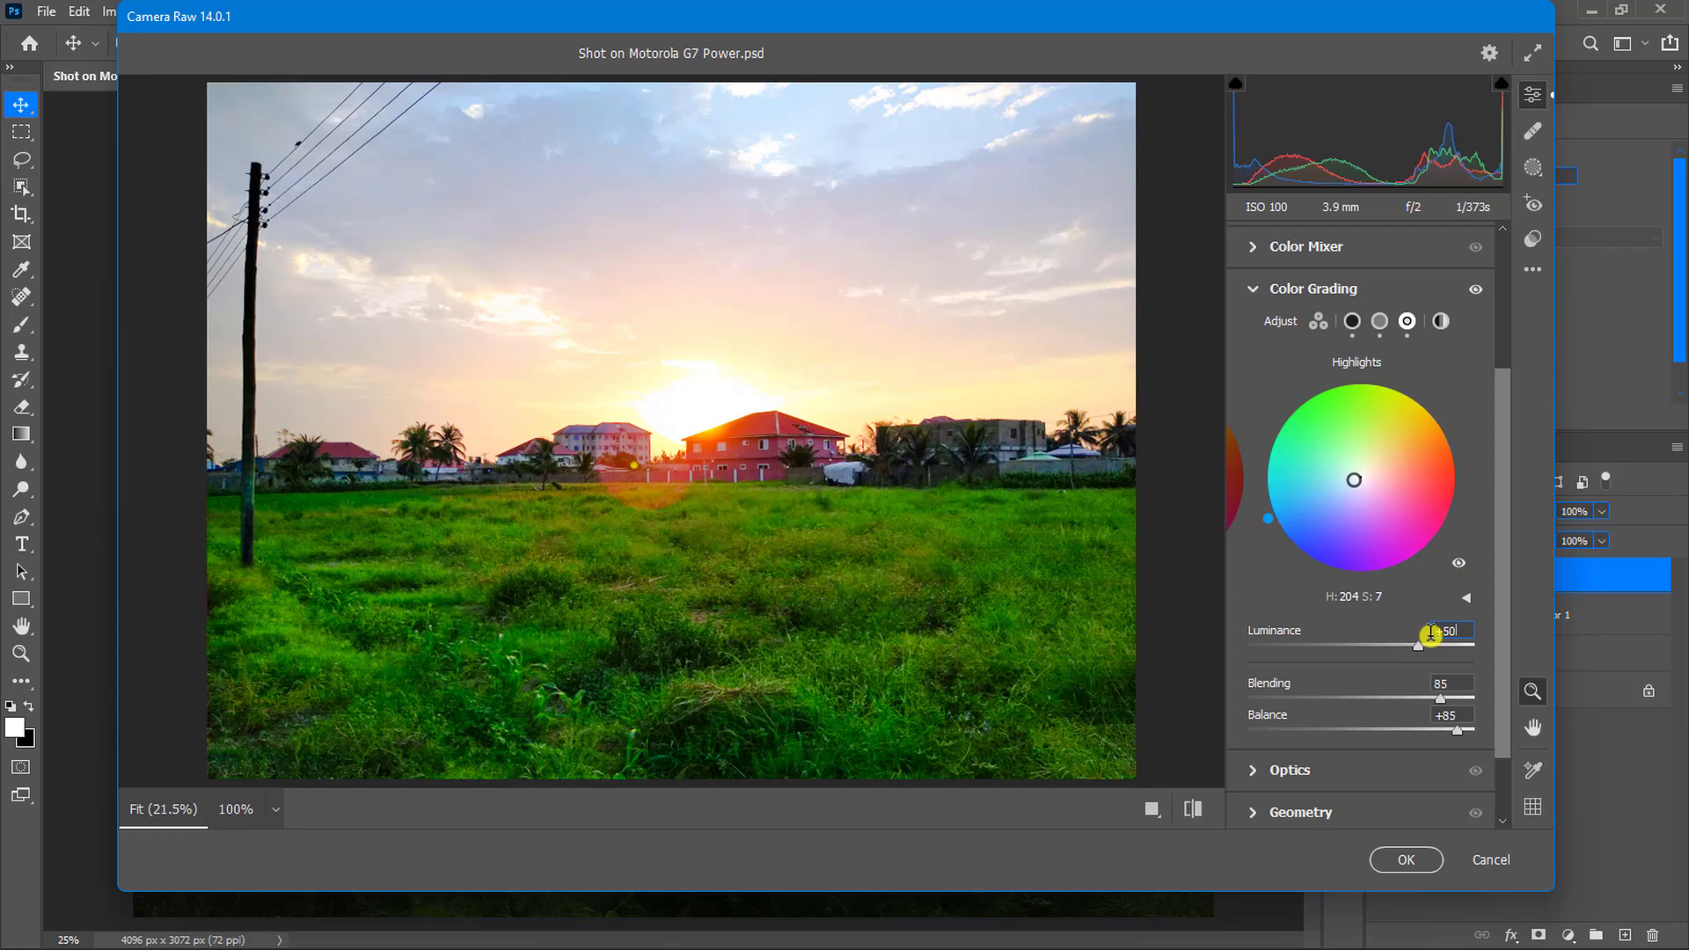
Compare the photo without and with the Color Grading adjustments
click(1252, 288)
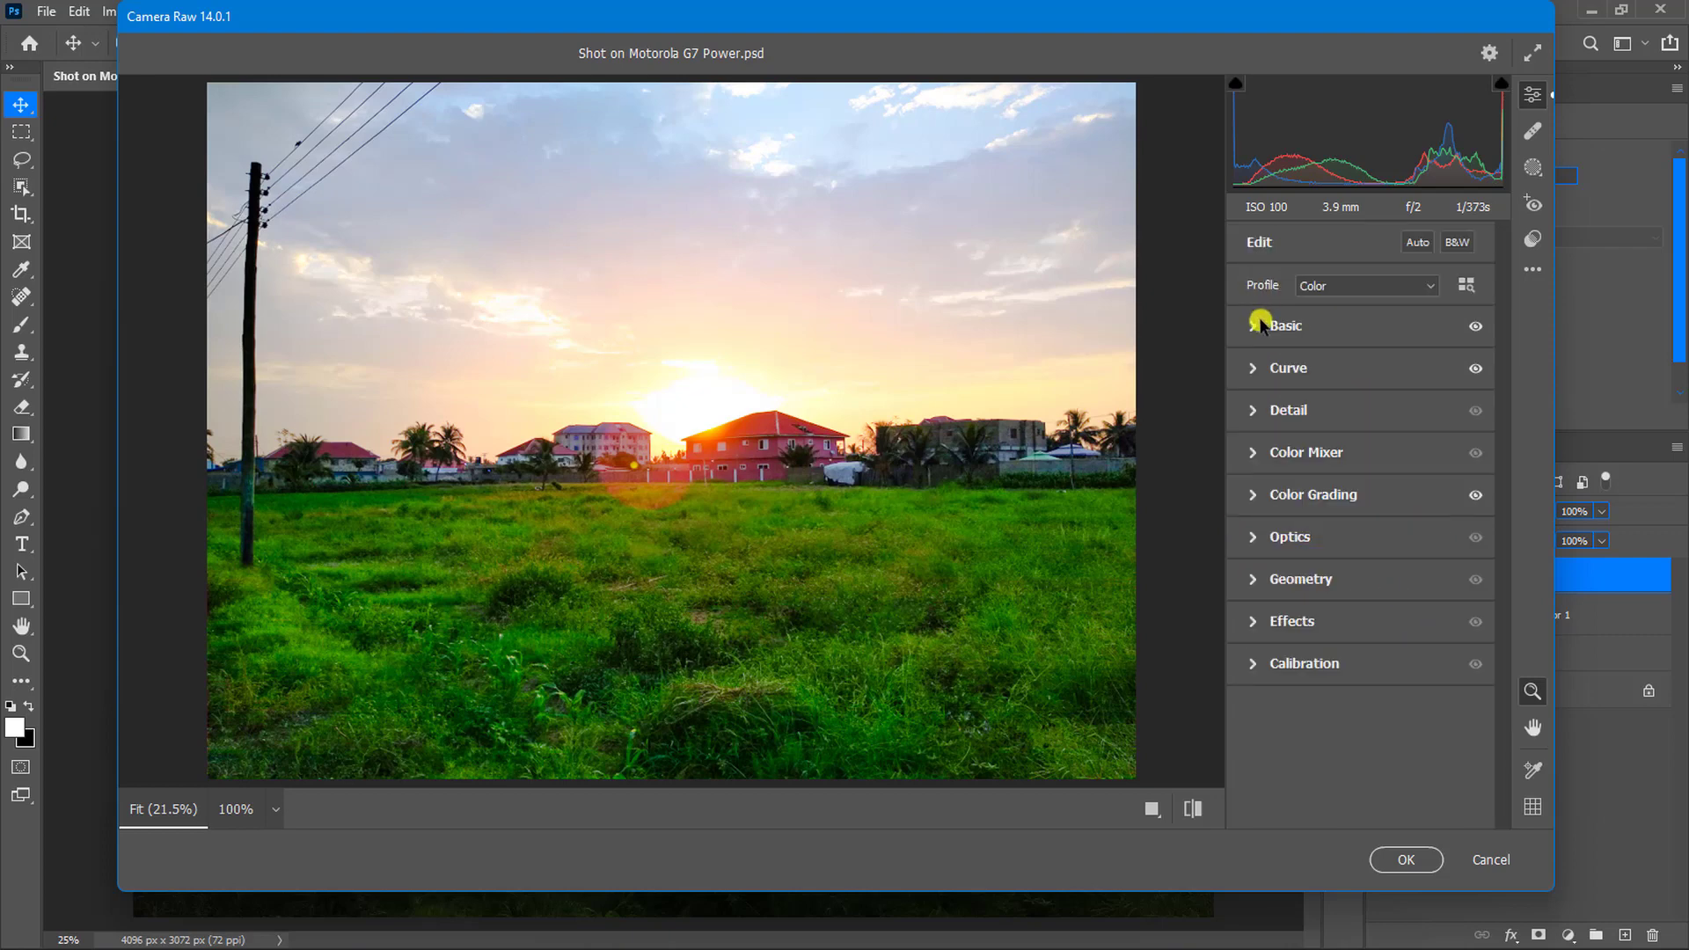
click(1476, 496)
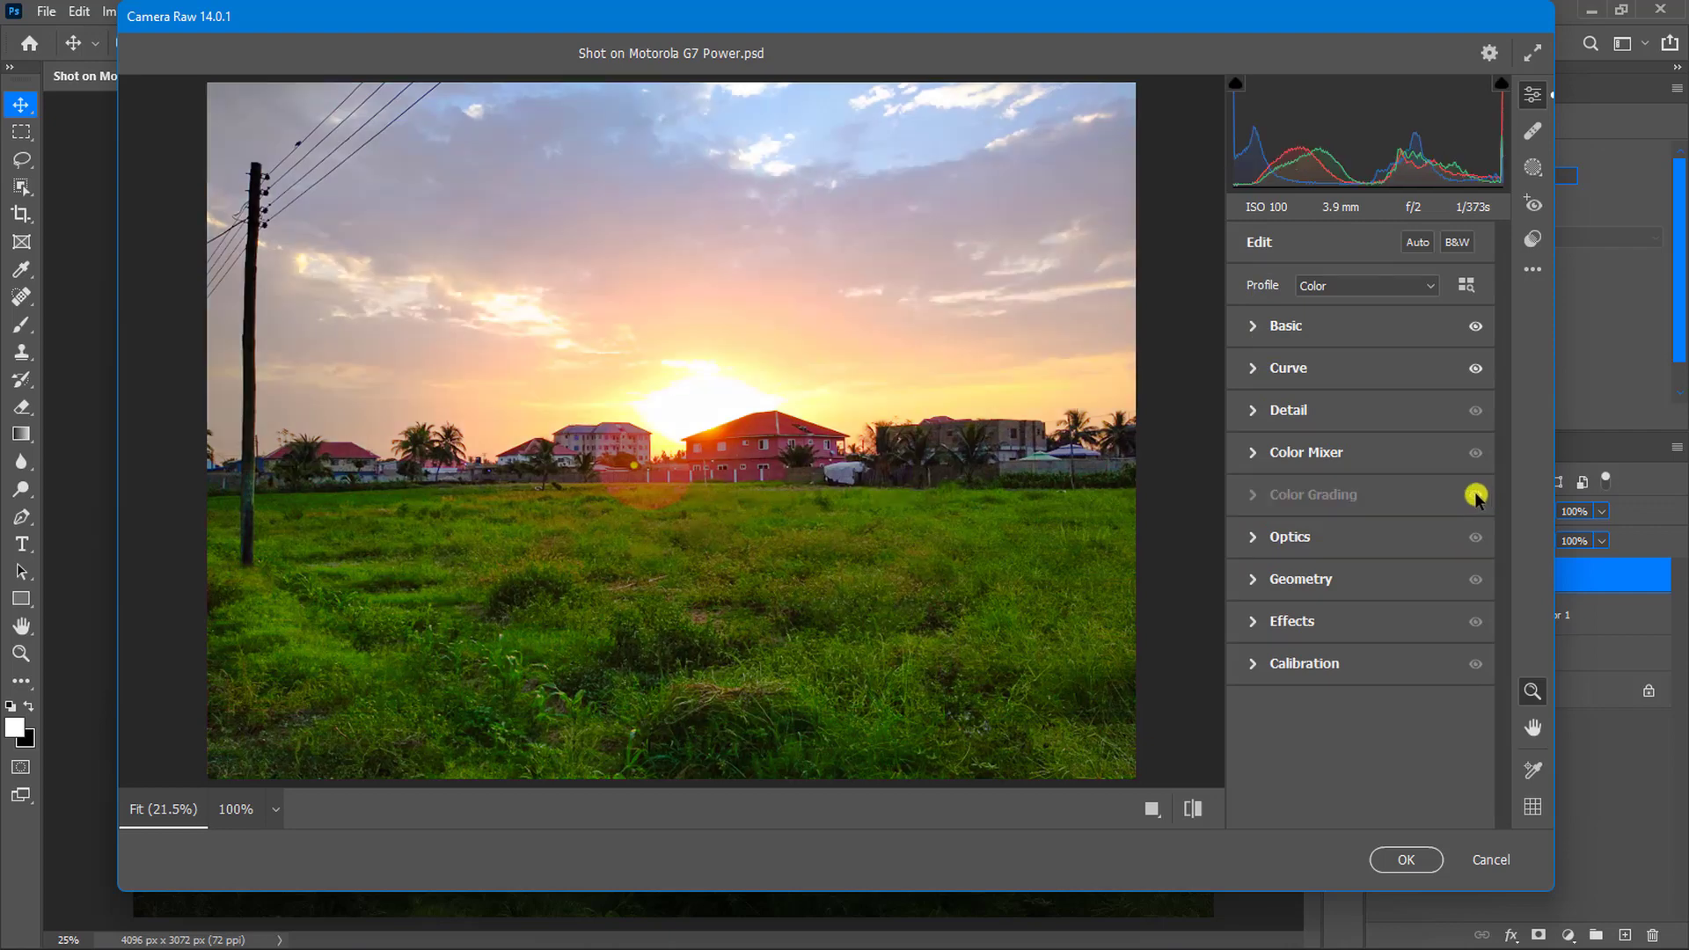
click(1476, 496)
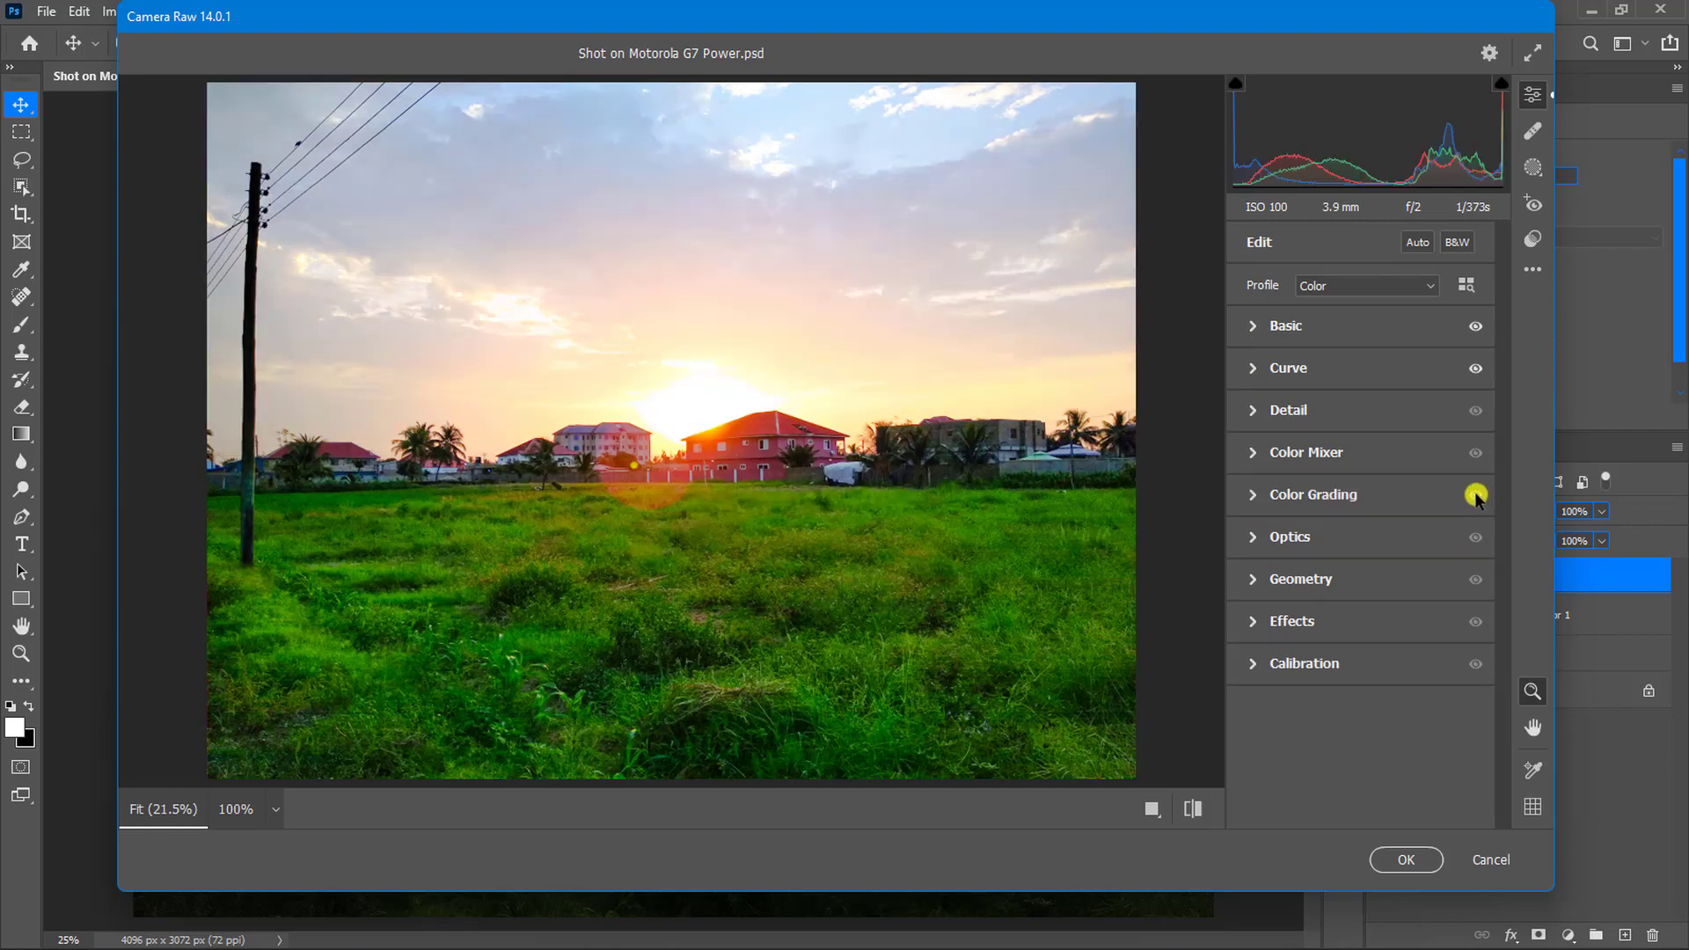
In the Color Mixer HSL hue settings, set Reds to -5 and Yellows to +30
click(1257, 454)
click(1257, 518)
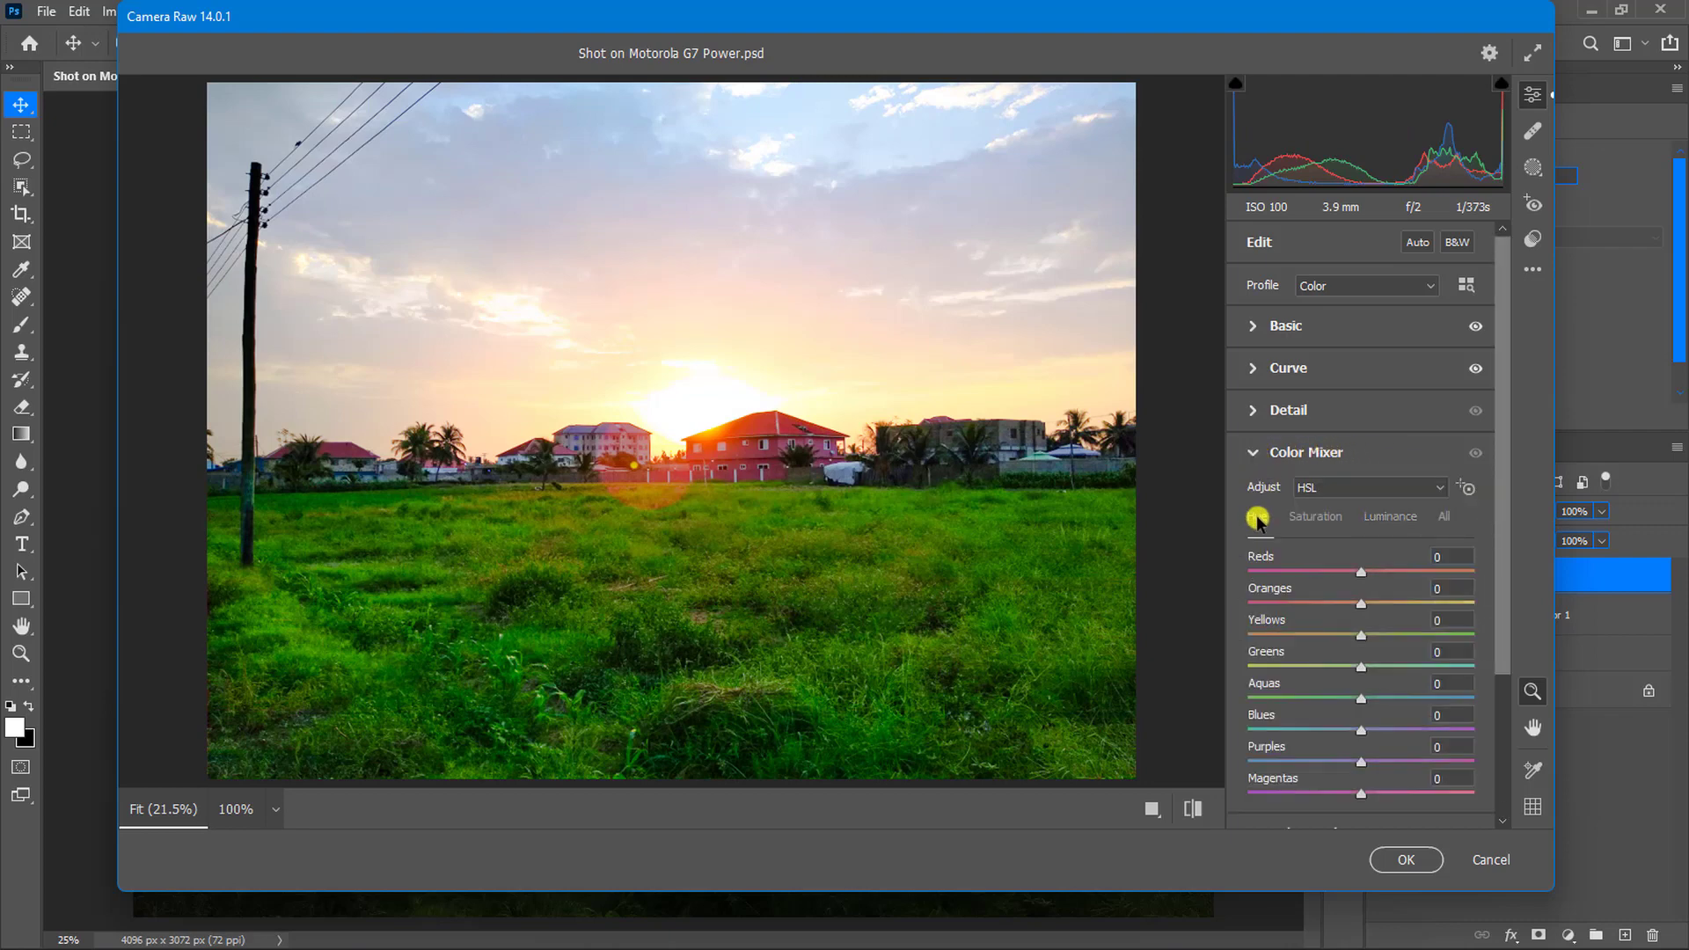
click(1432, 557)
text(-5)
key(Tab)
click(1449, 633)
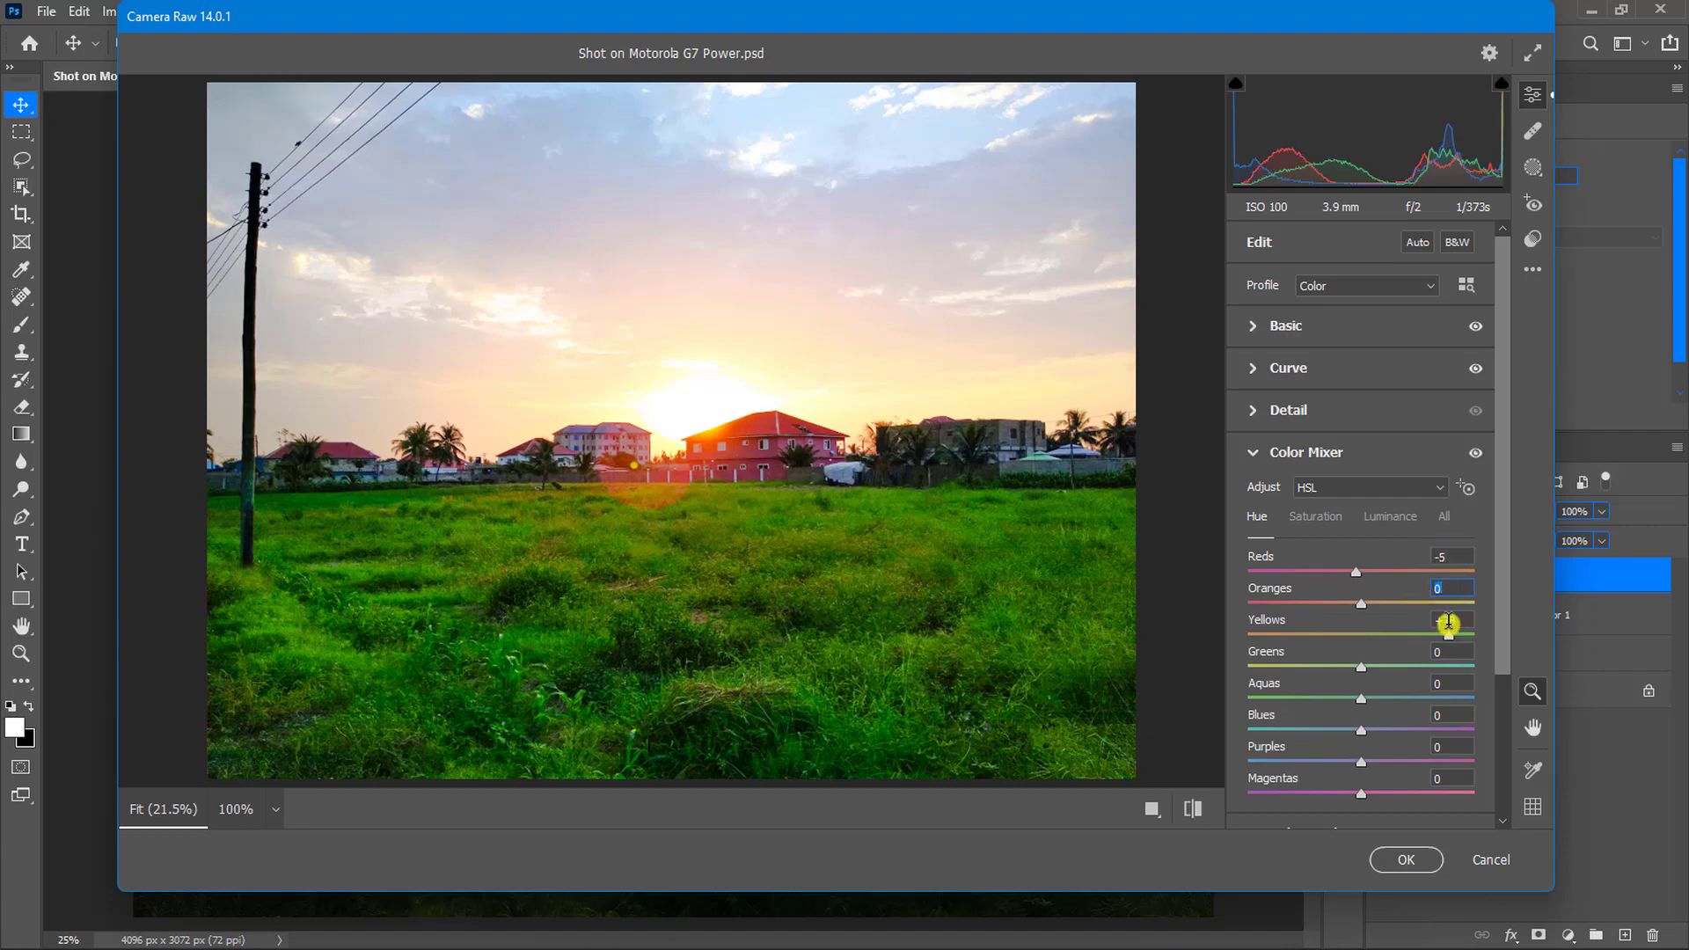
text(30)
key(Tab)
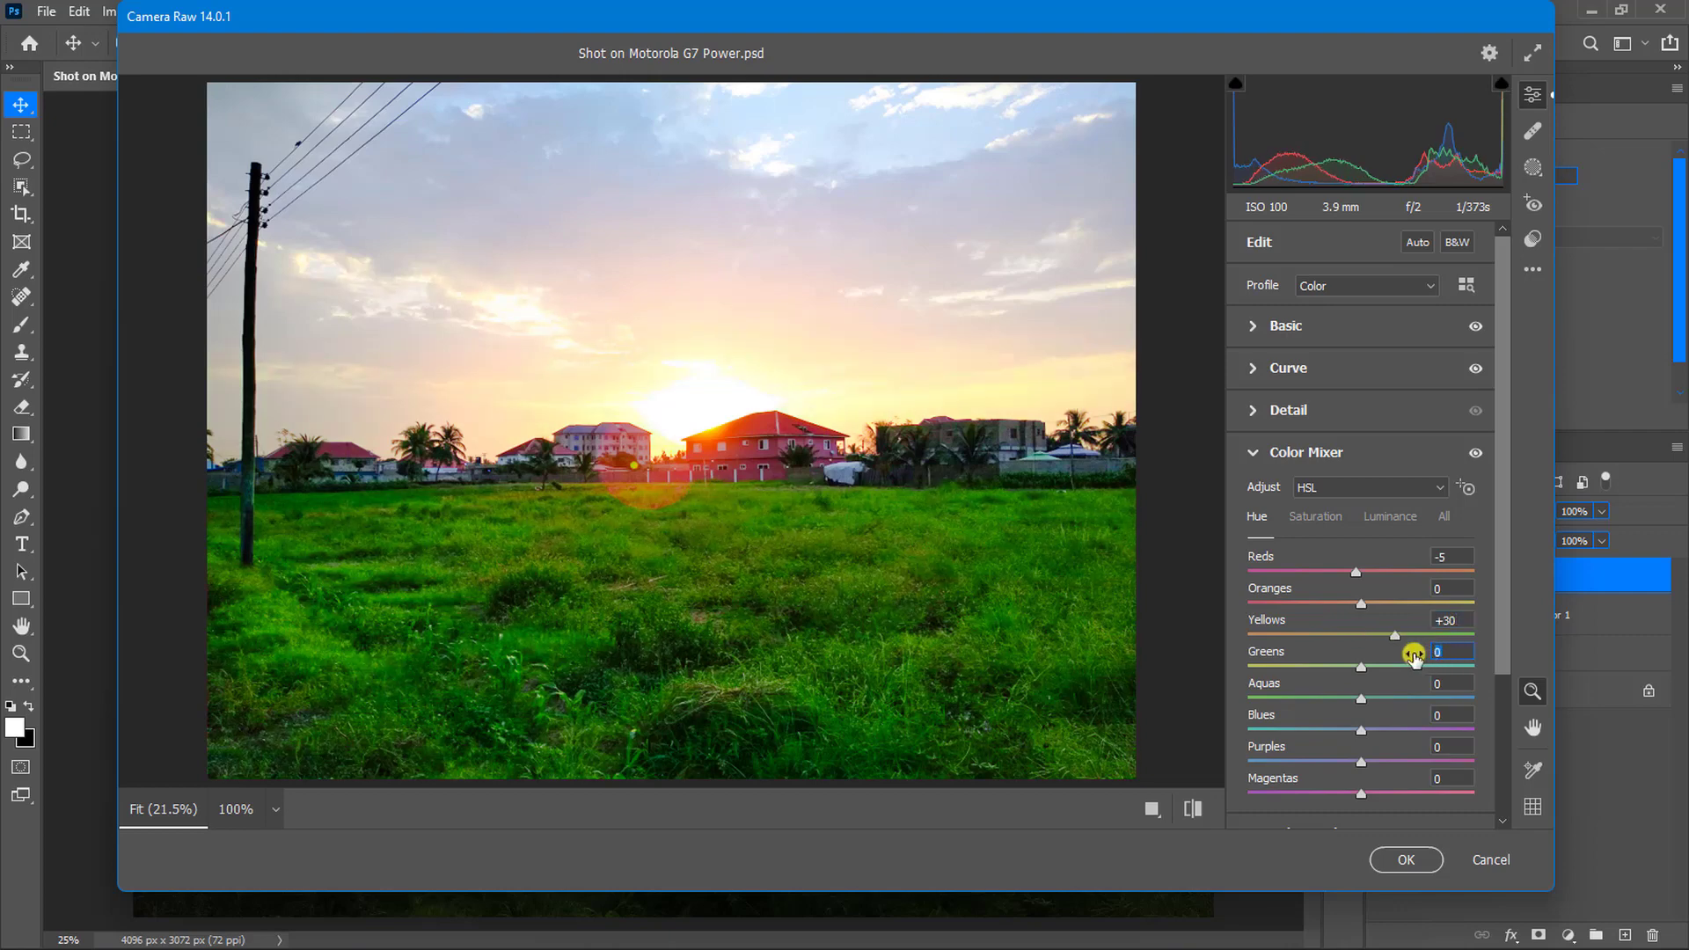
Set the Color Mixer hue of Greens to -5, Blues to -15, Purples to -15 and Magentas to +100
key(Tab)
key(Tab)
text(-1)
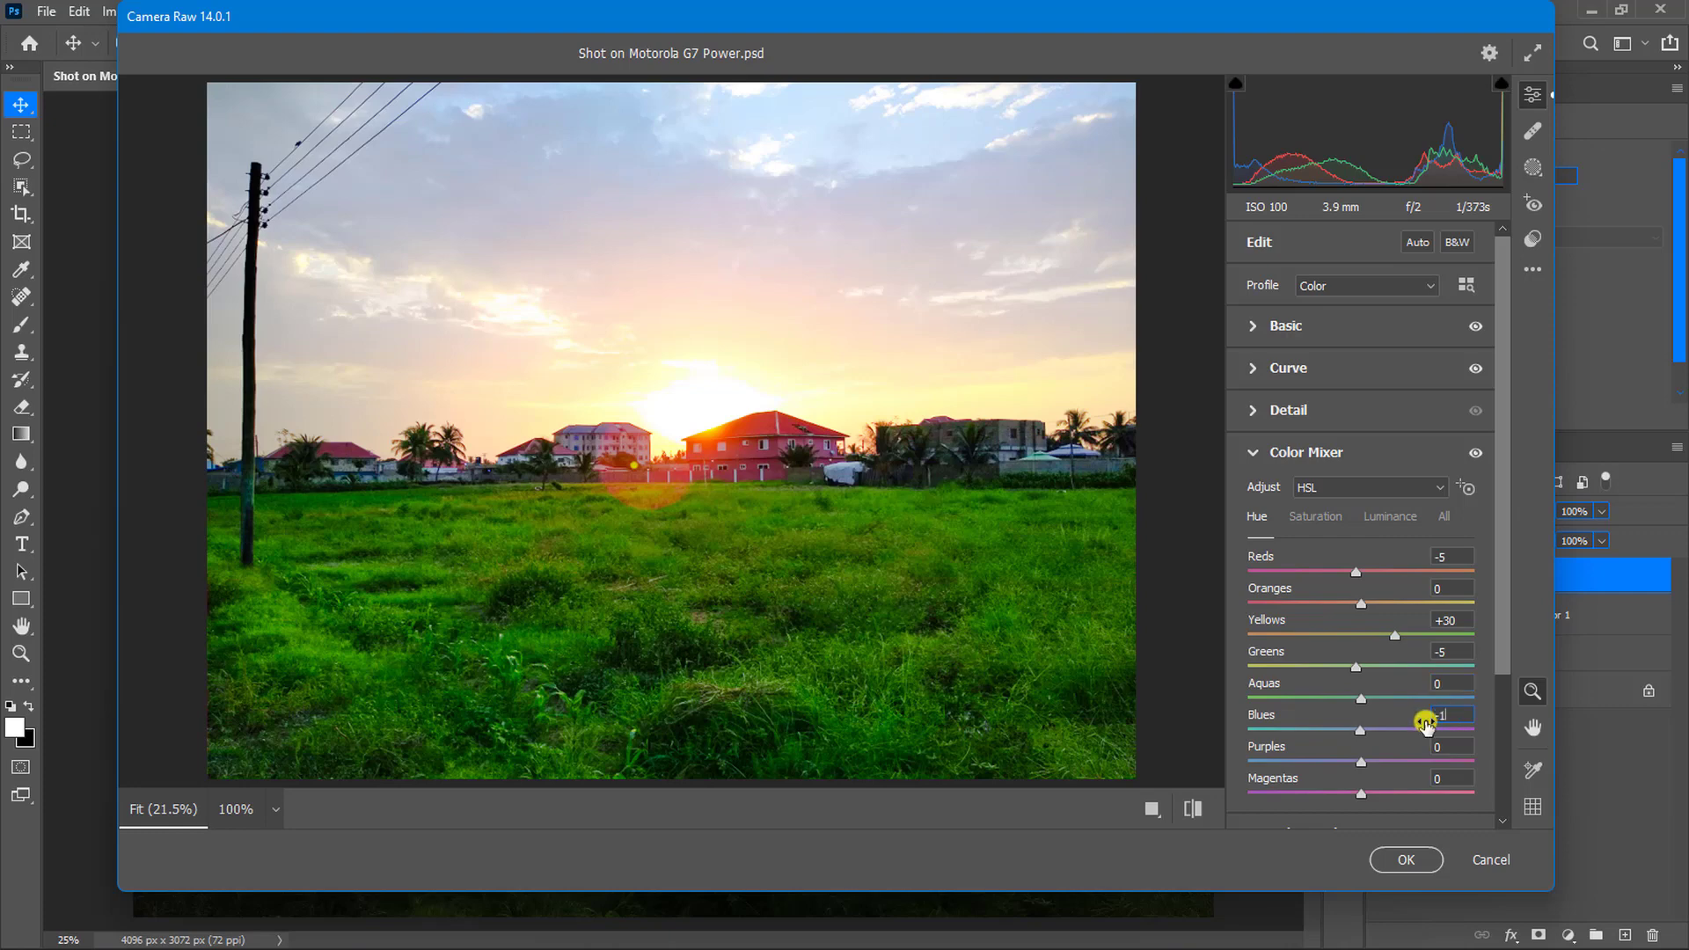
text(5)
key(Tab)
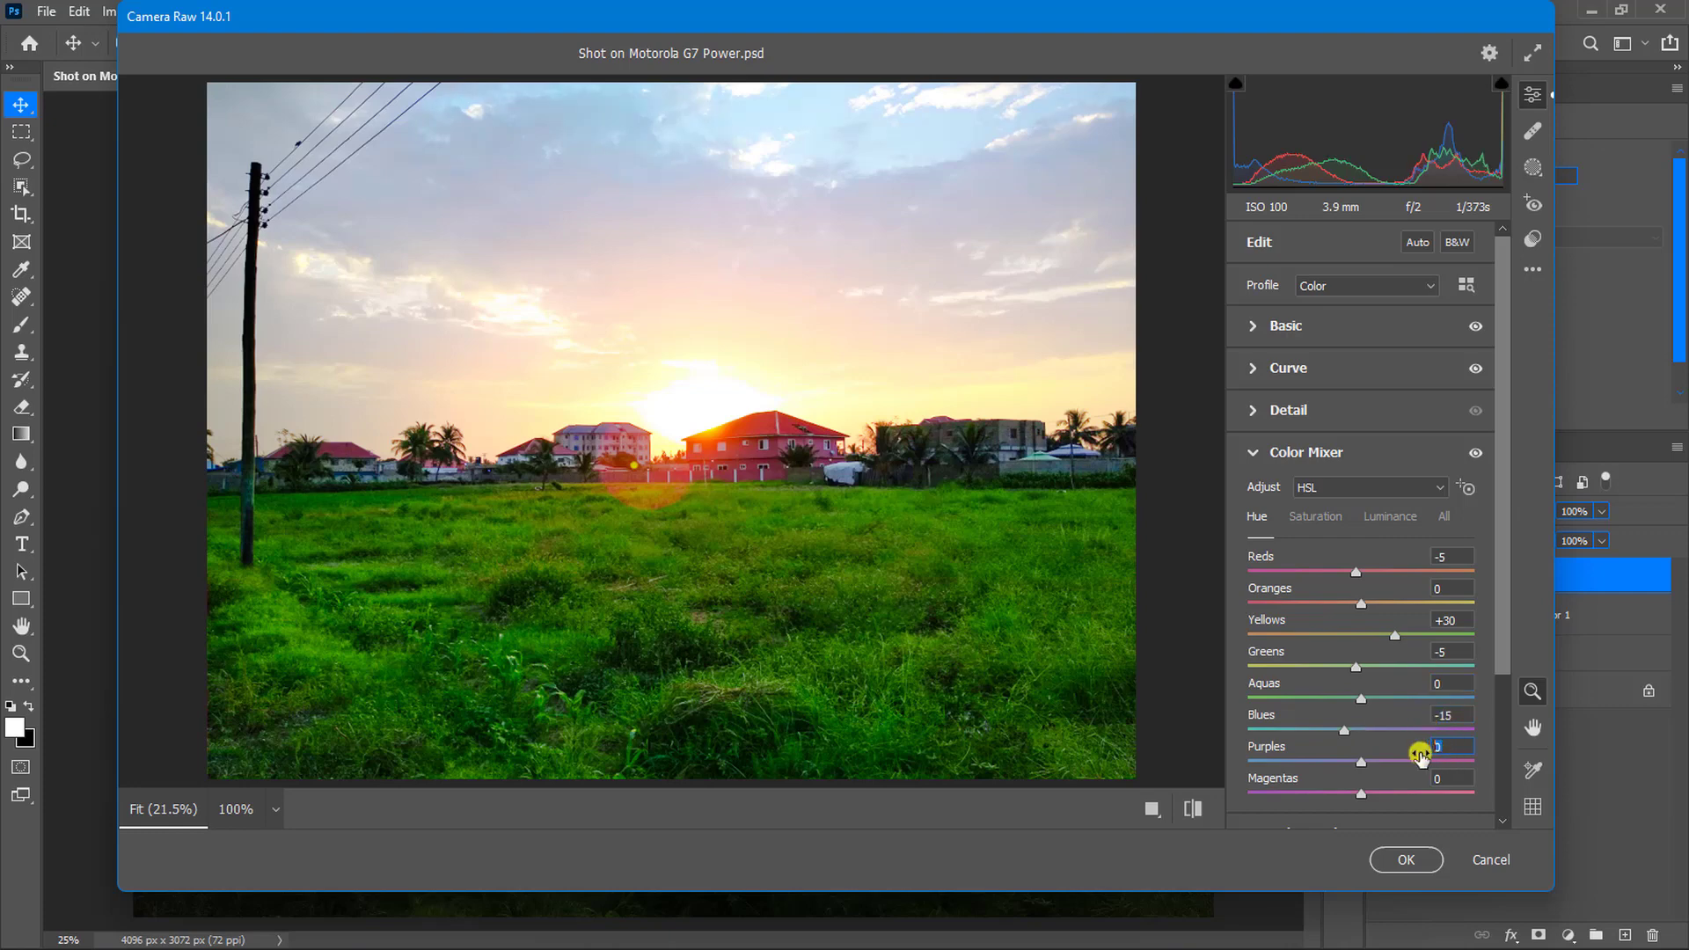
text(-15)
key(Tab)
text(+)
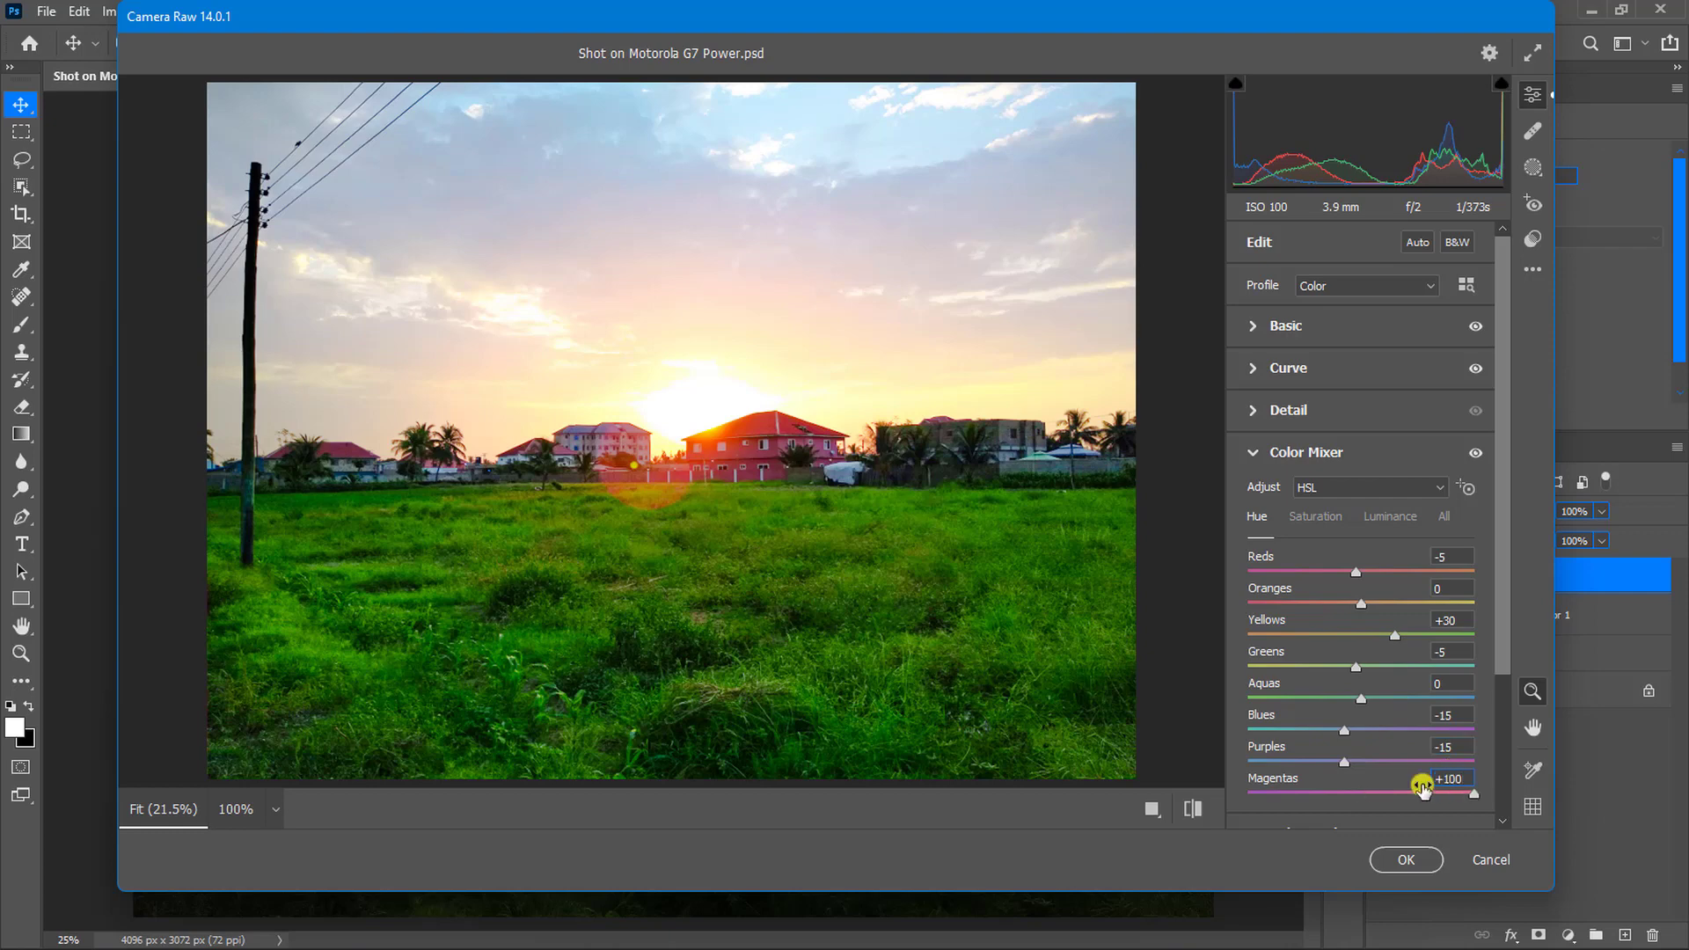
text(100)
Set the Color Mixer saturation of Reds to +5, Oranges to +20 and Yellows to +30
click(1326, 519)
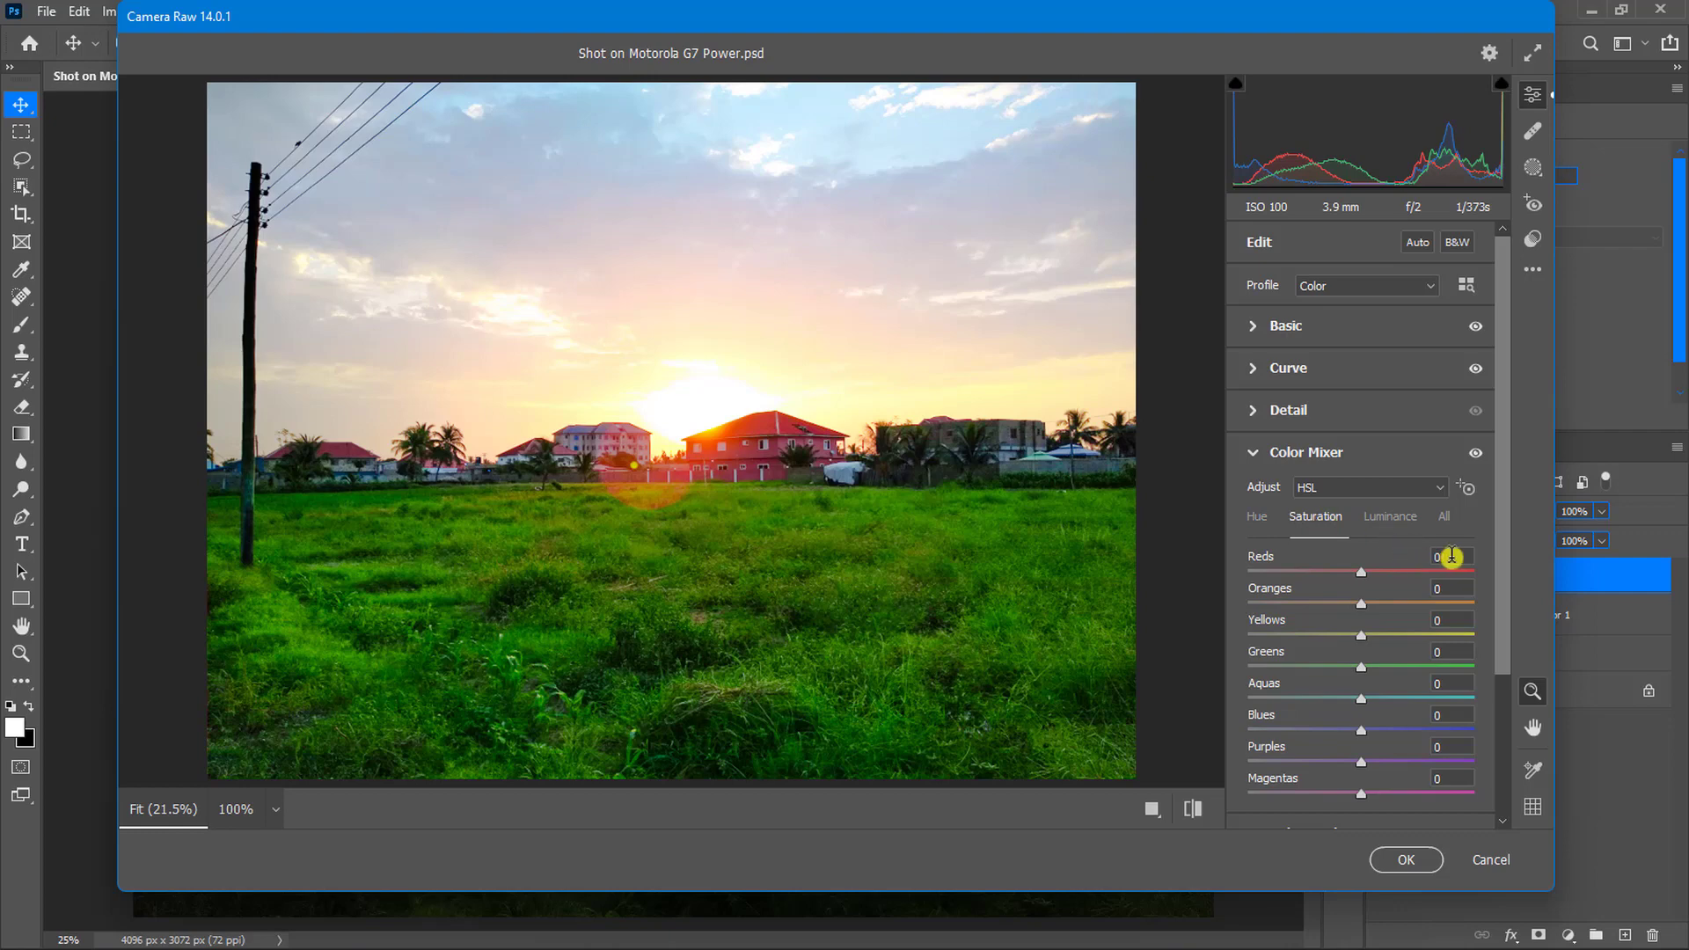
text(+5)
key(Tab)
text(+20)
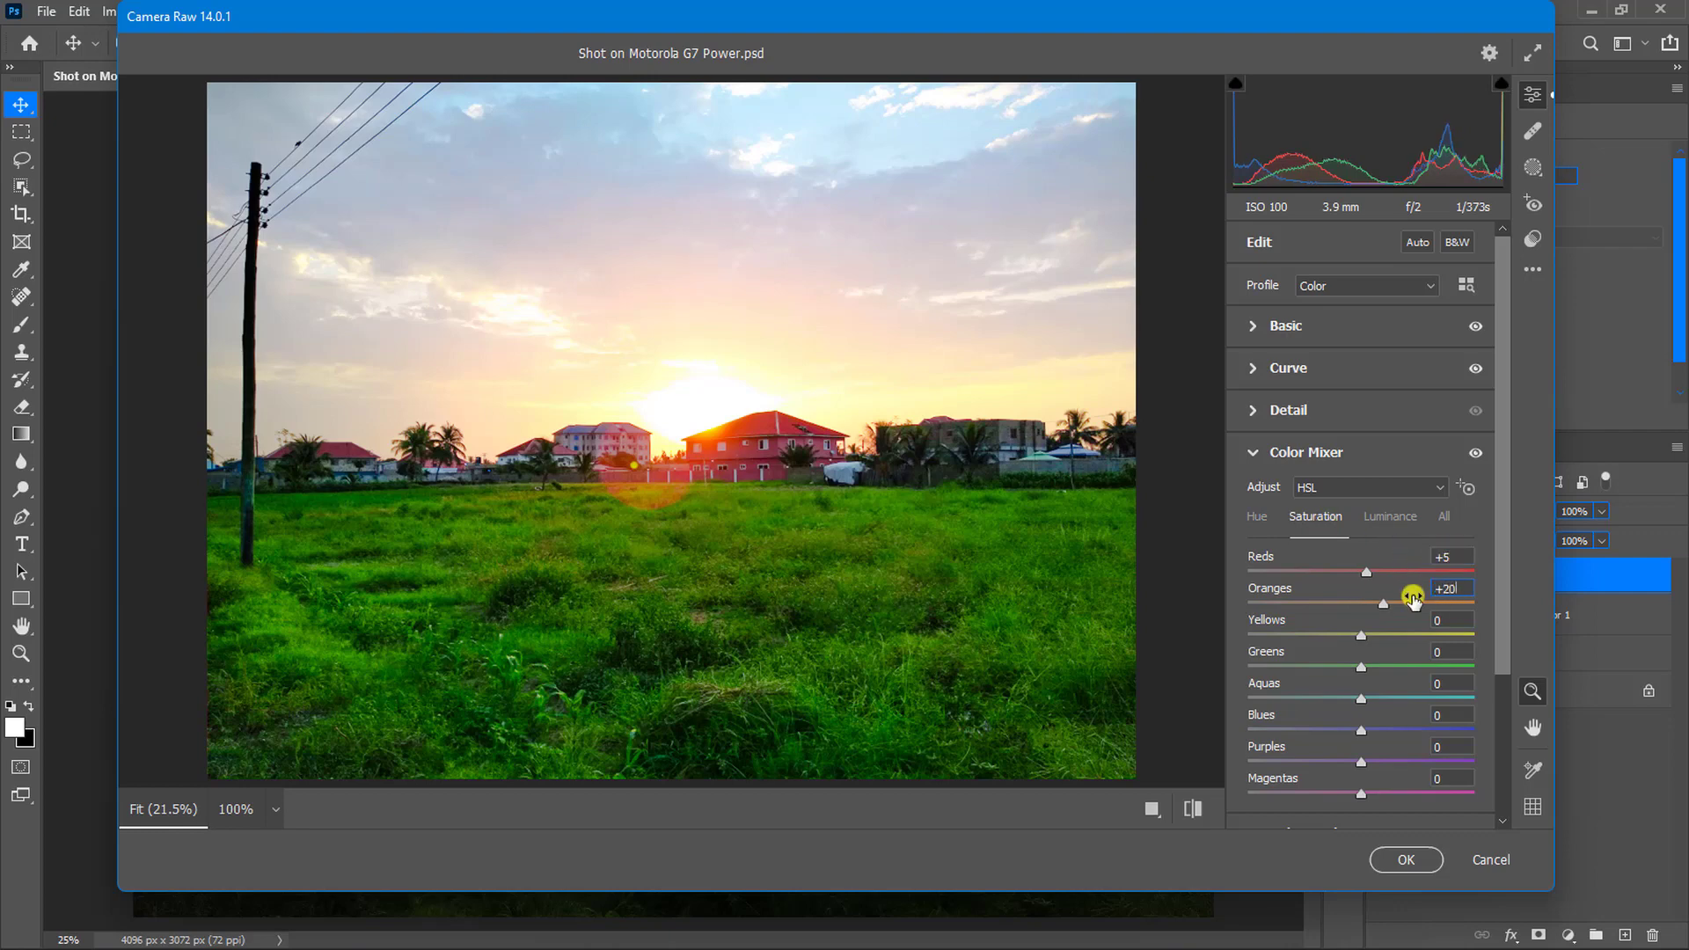
key(Tab)
key(Tab)
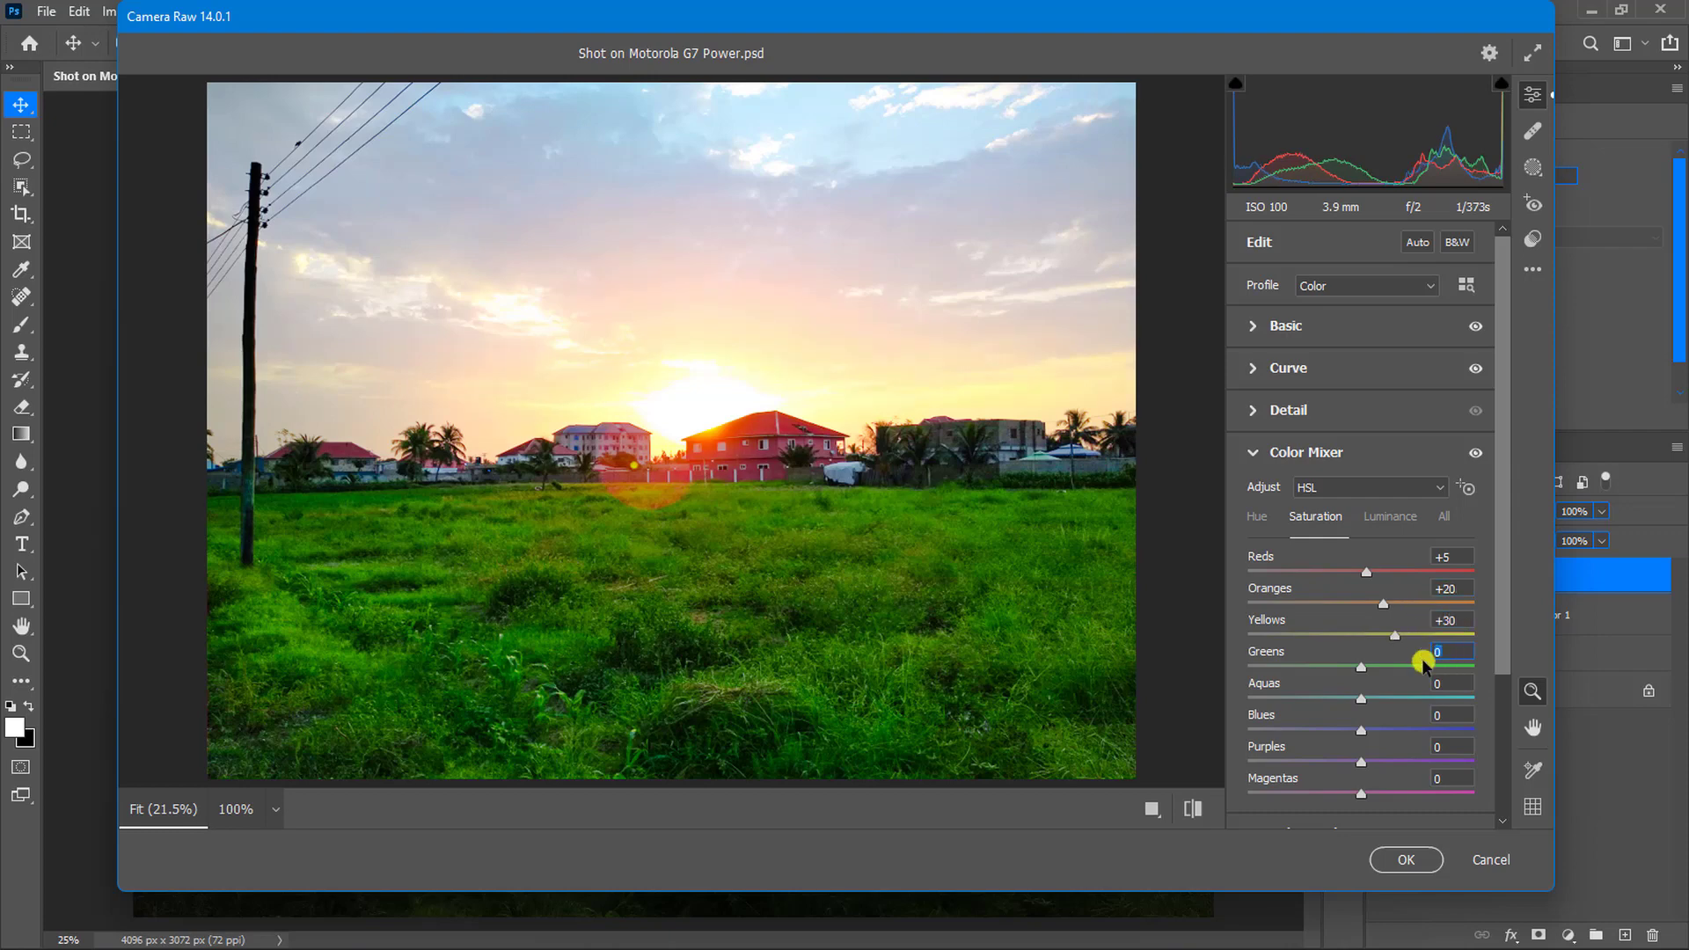
Set the Color Mixer saturation of Greens to -21, Blues to +20 and Purples to 15
text(-21)
key(Tab)
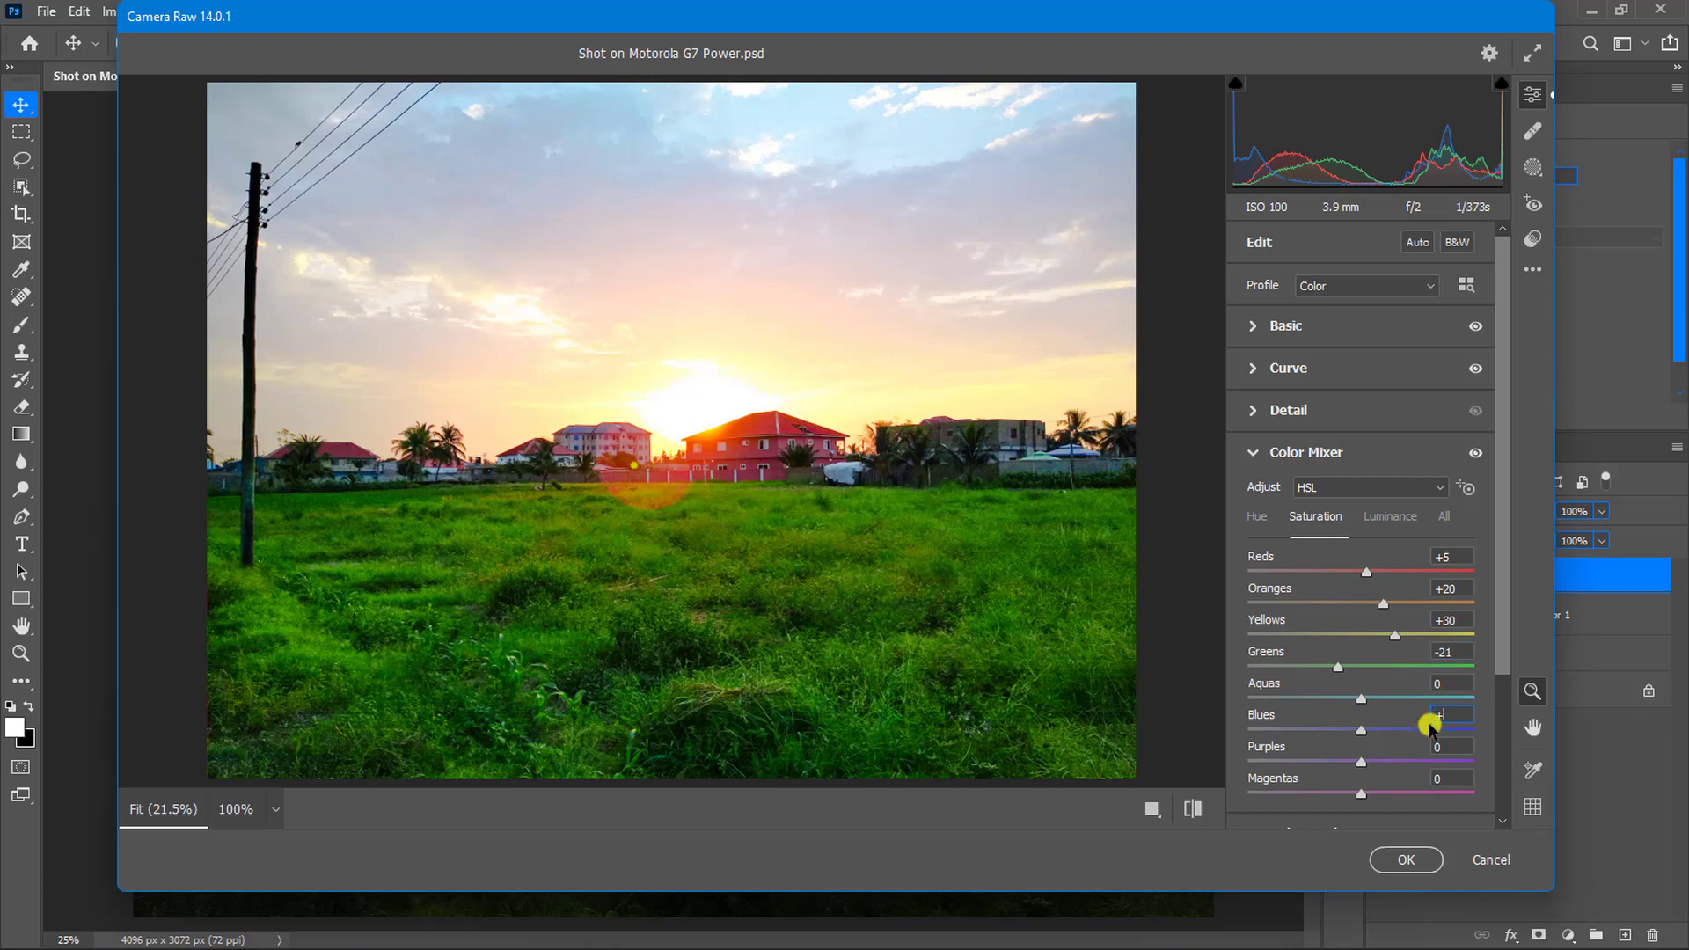
key(Tab)
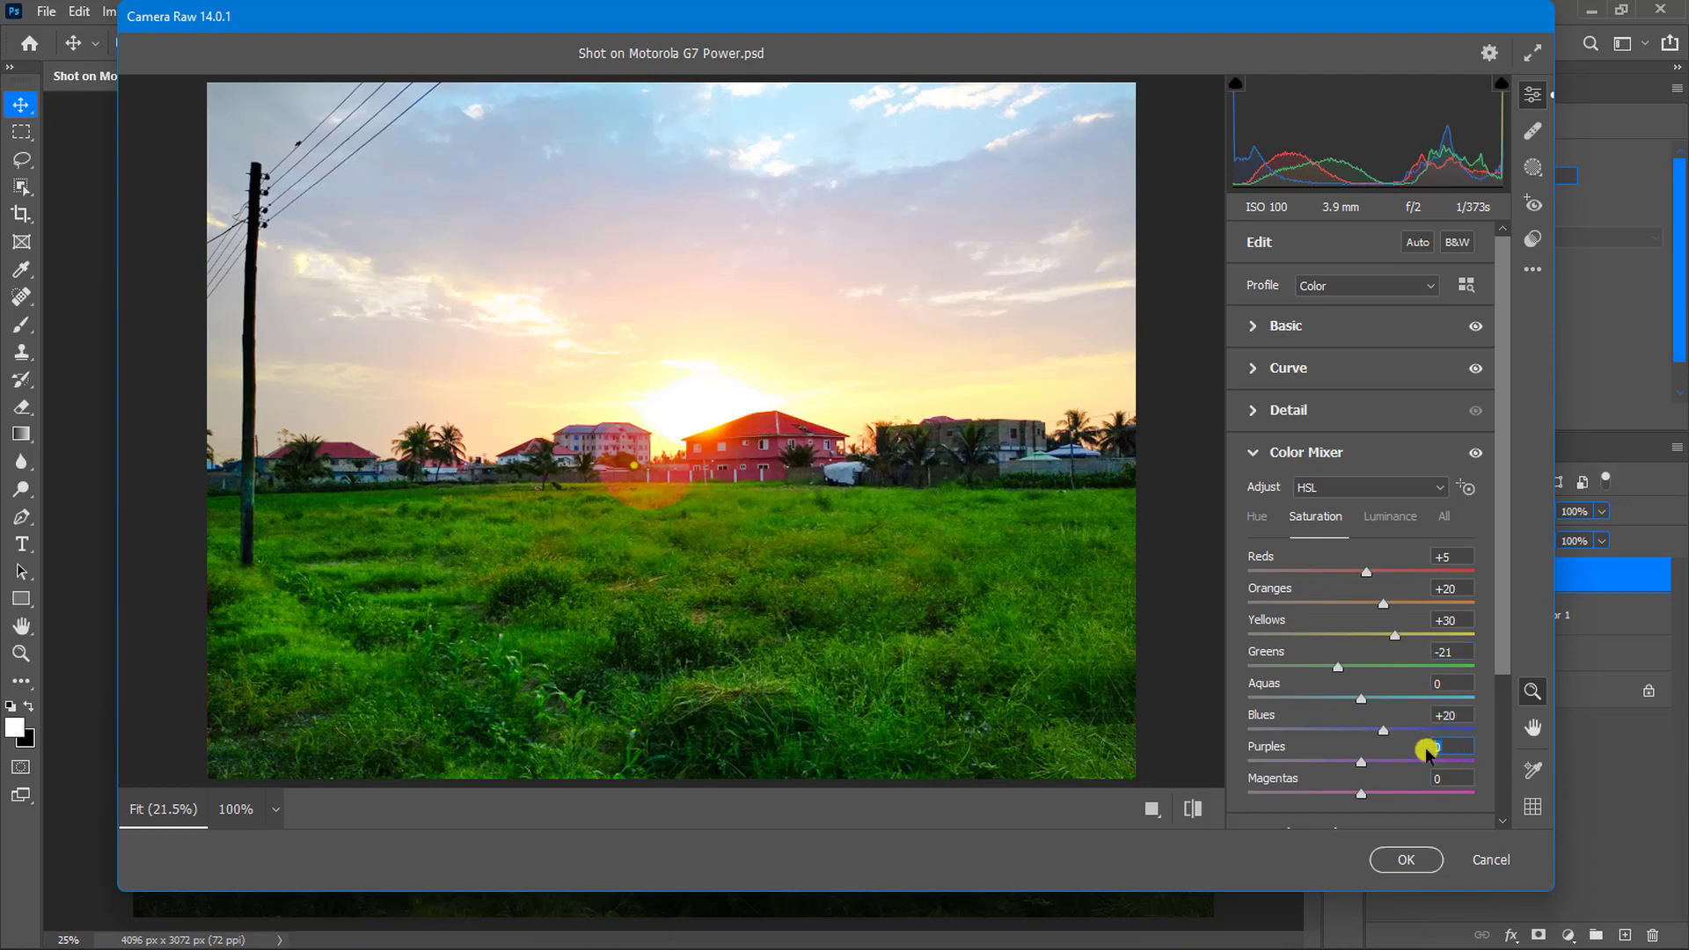
text(15)
Set the Color Mixer luminance of Oranges to -10, Yellows to +15 and Greens to +12
click(1390, 519)
click(1457, 556)
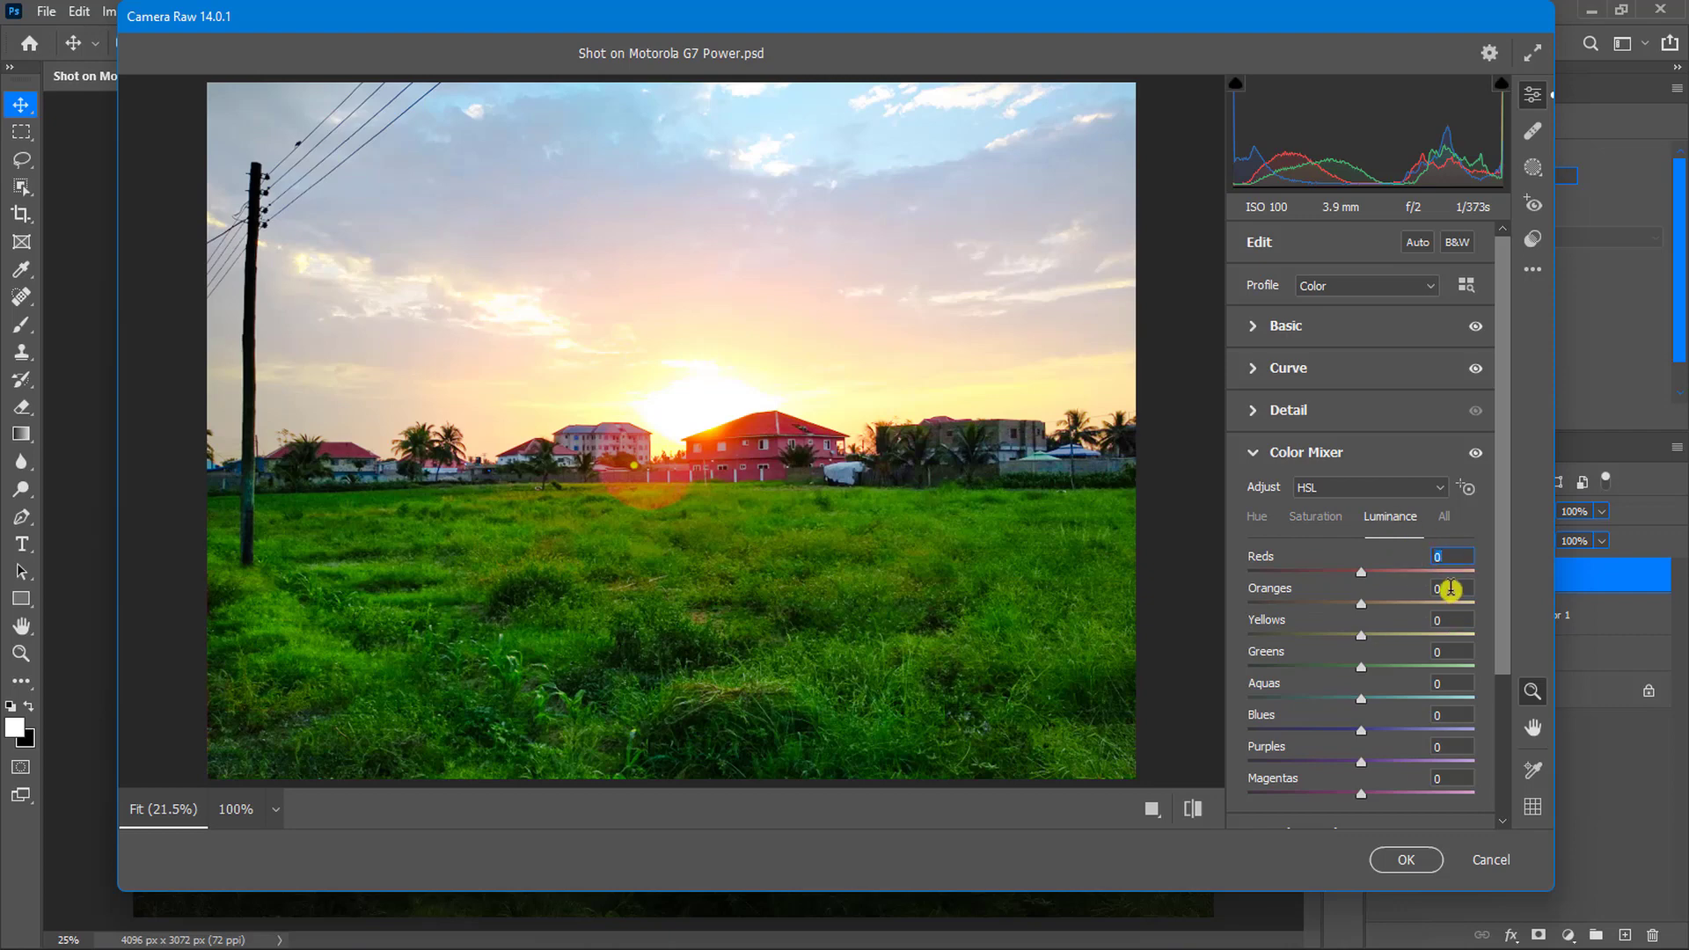
click(1450, 588)
text(-10)
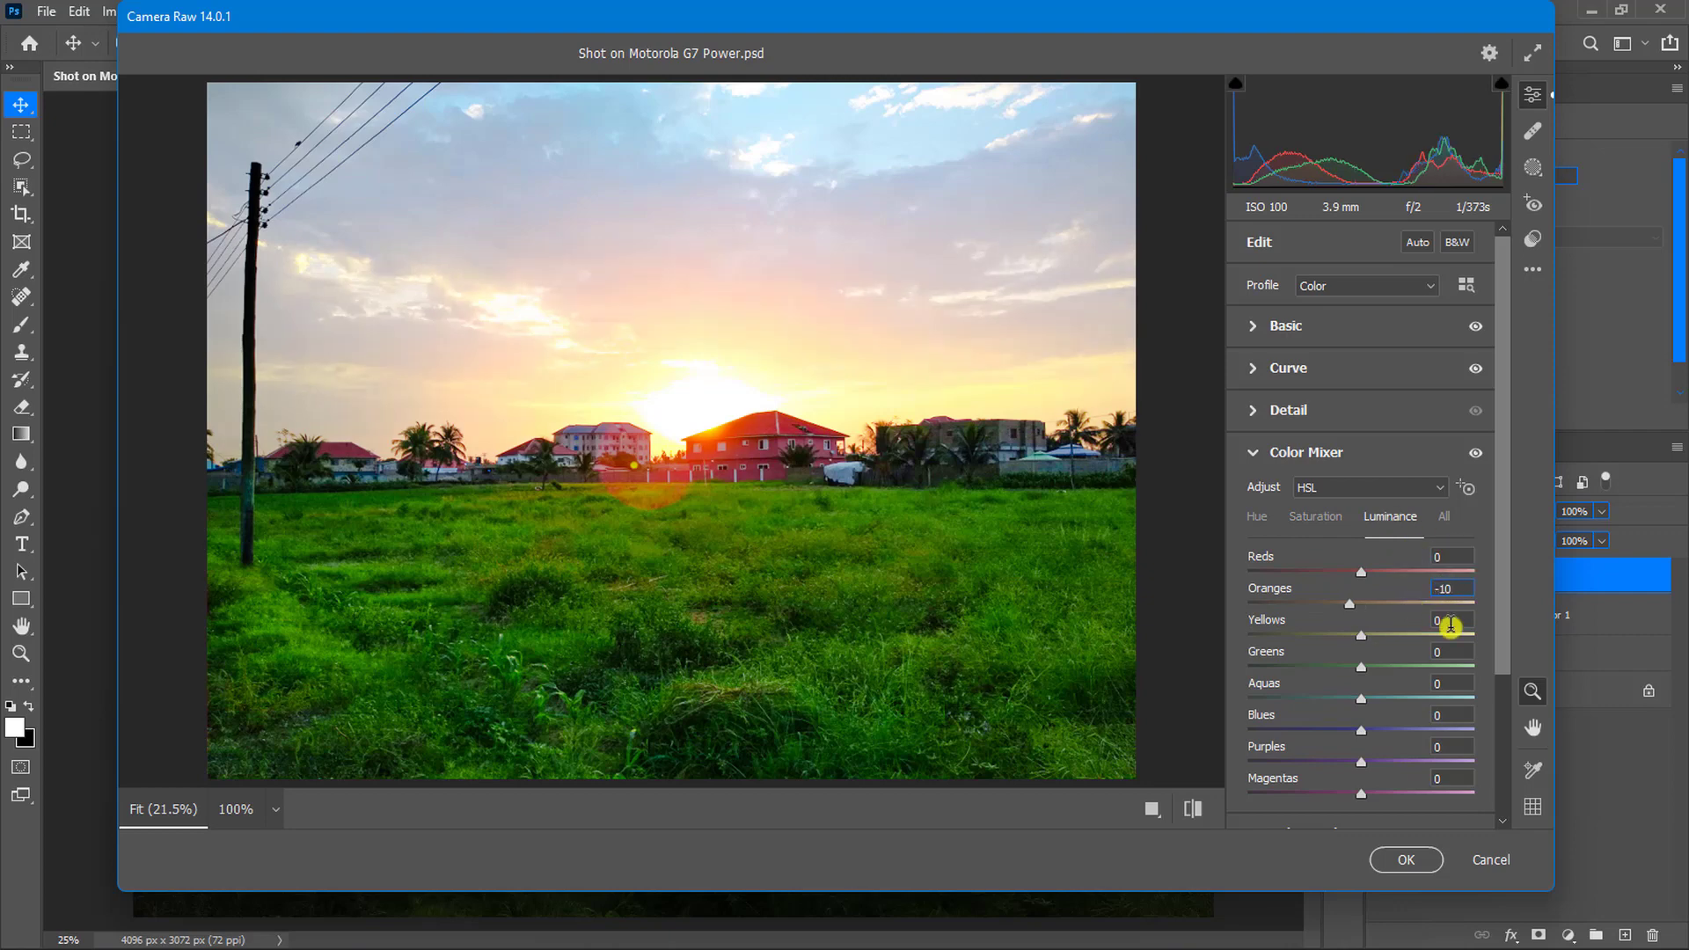
click(1448, 649)
text(12)
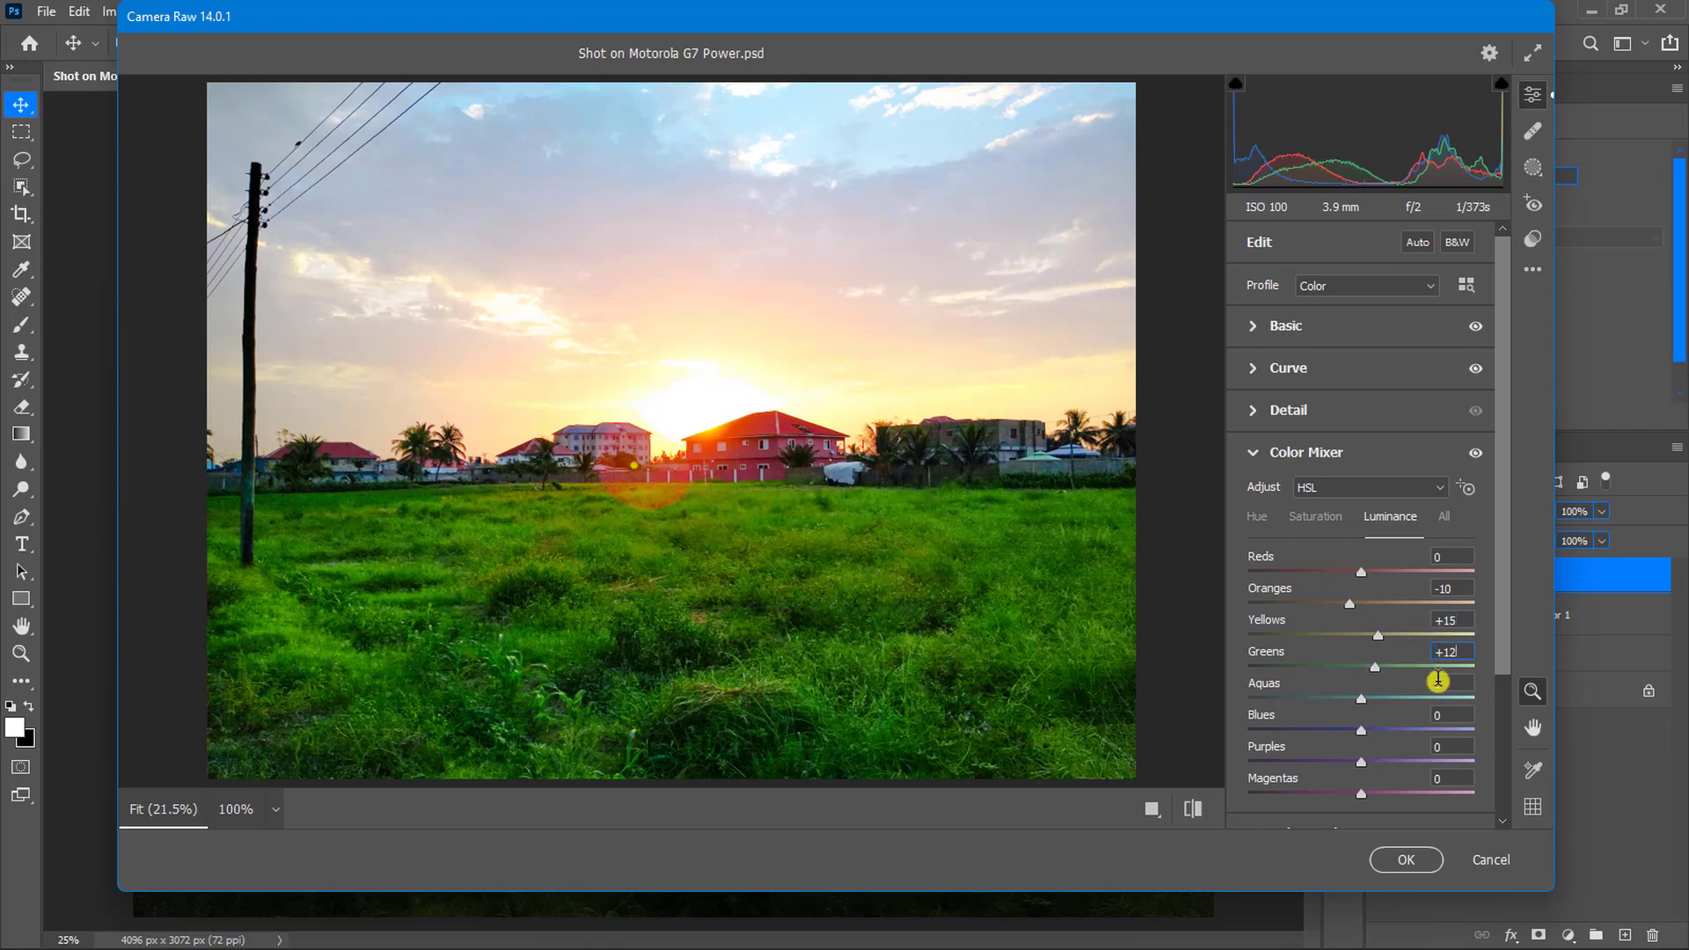
Set the Color Mixer luminance of Blues to -21, Purples to +10 and Magentas to +35
click(1452, 716)
key(BackSpace)
text(-21)
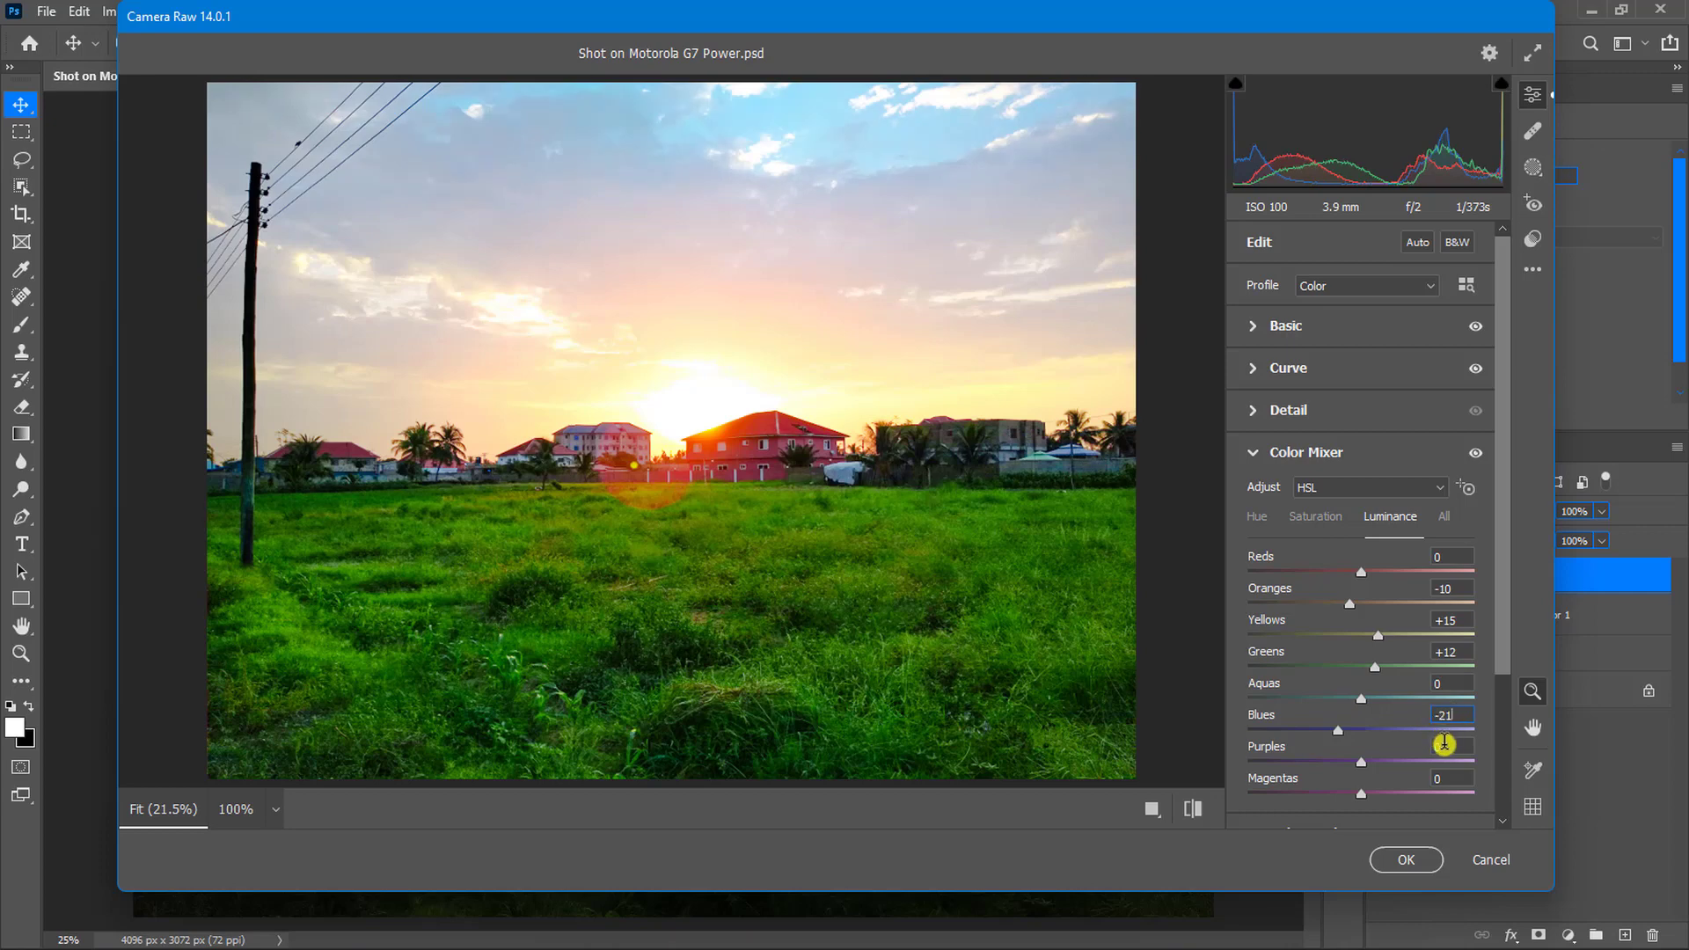
click(1449, 748)
drag(1449, 748, 1429, 752)
click(1447, 778)
Compare the original photo with the full Camera Raw edit and collapse the Color Mixer settings
click(1197, 809)
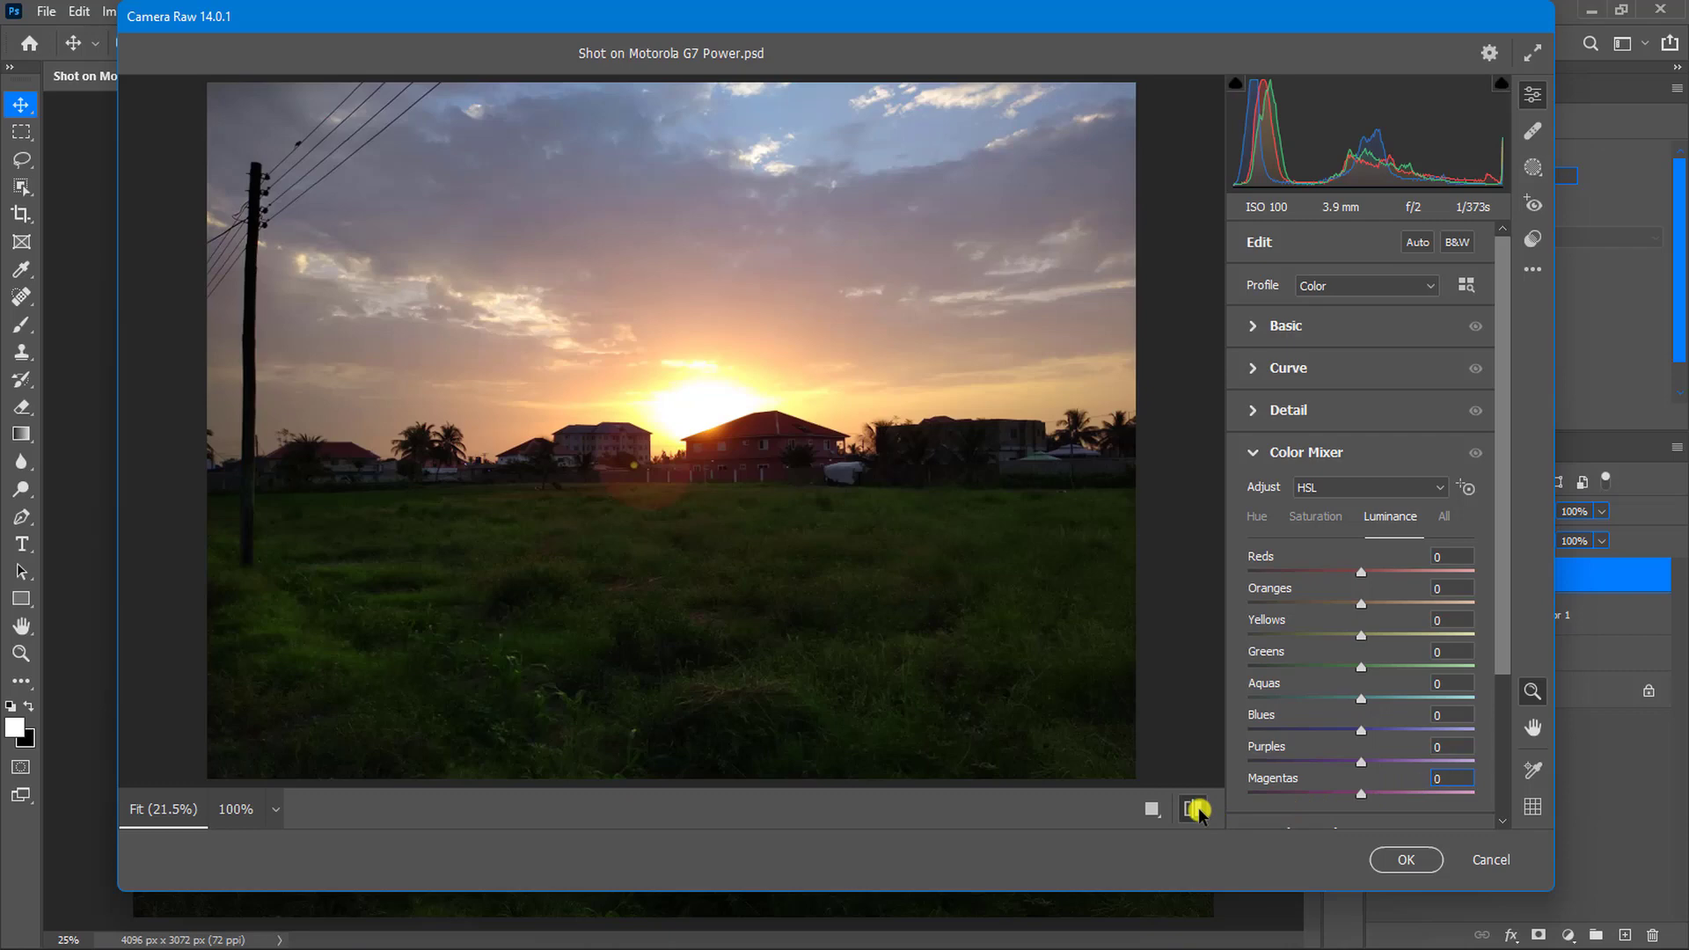
click(1196, 810)
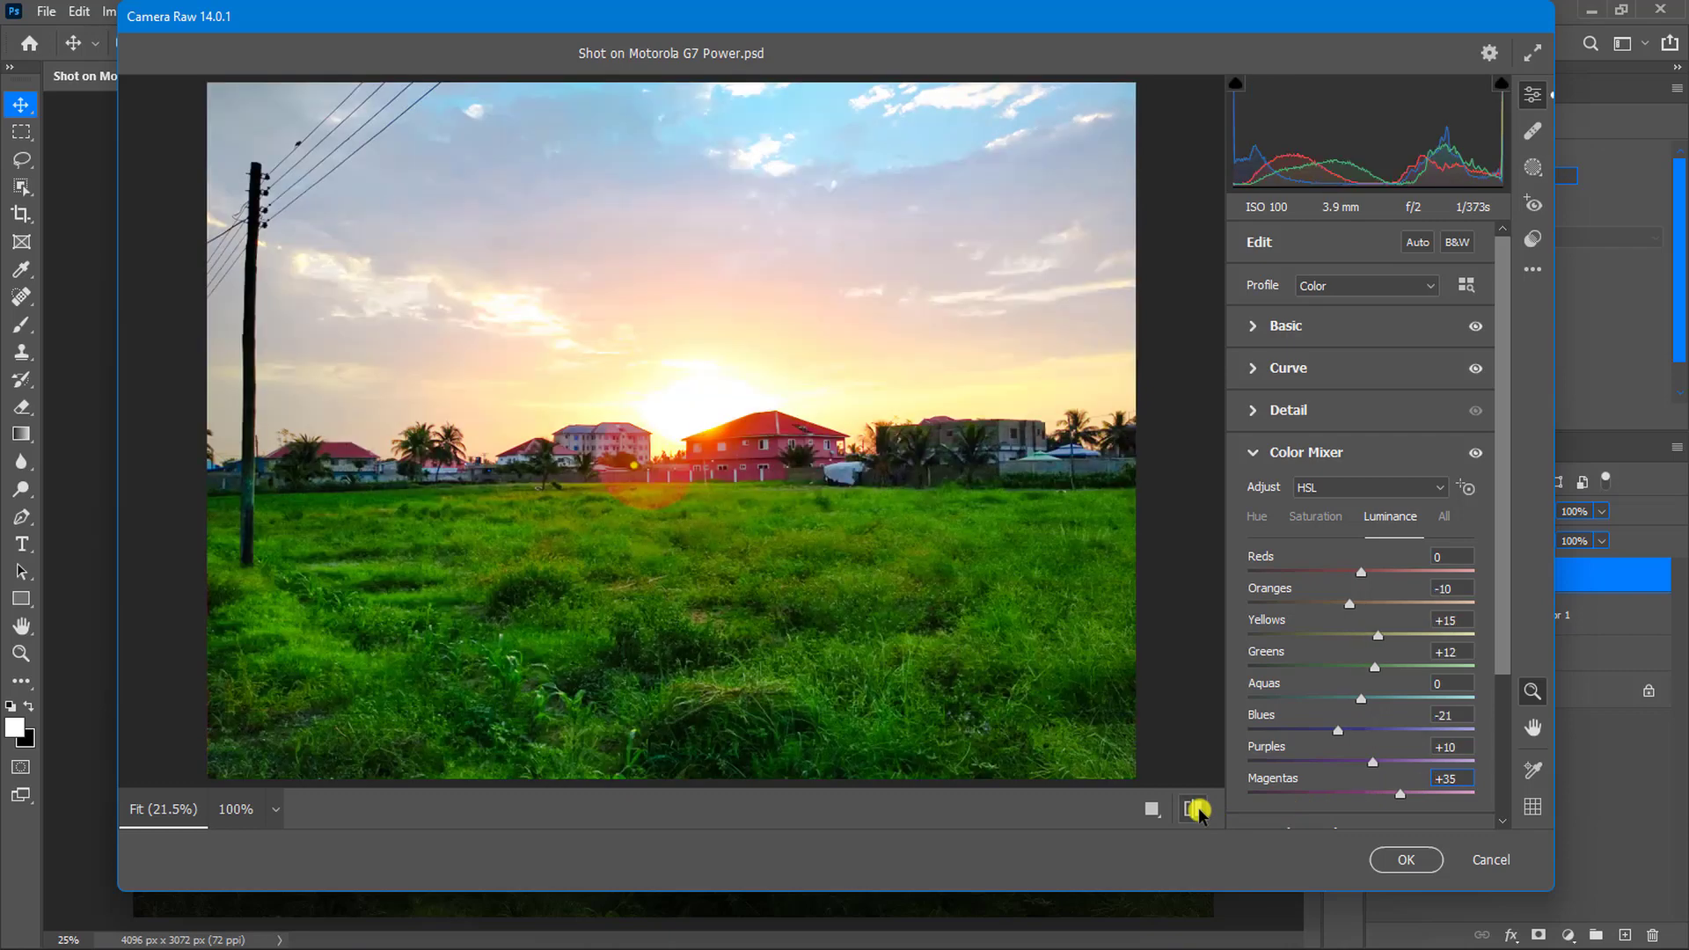
click(1253, 454)
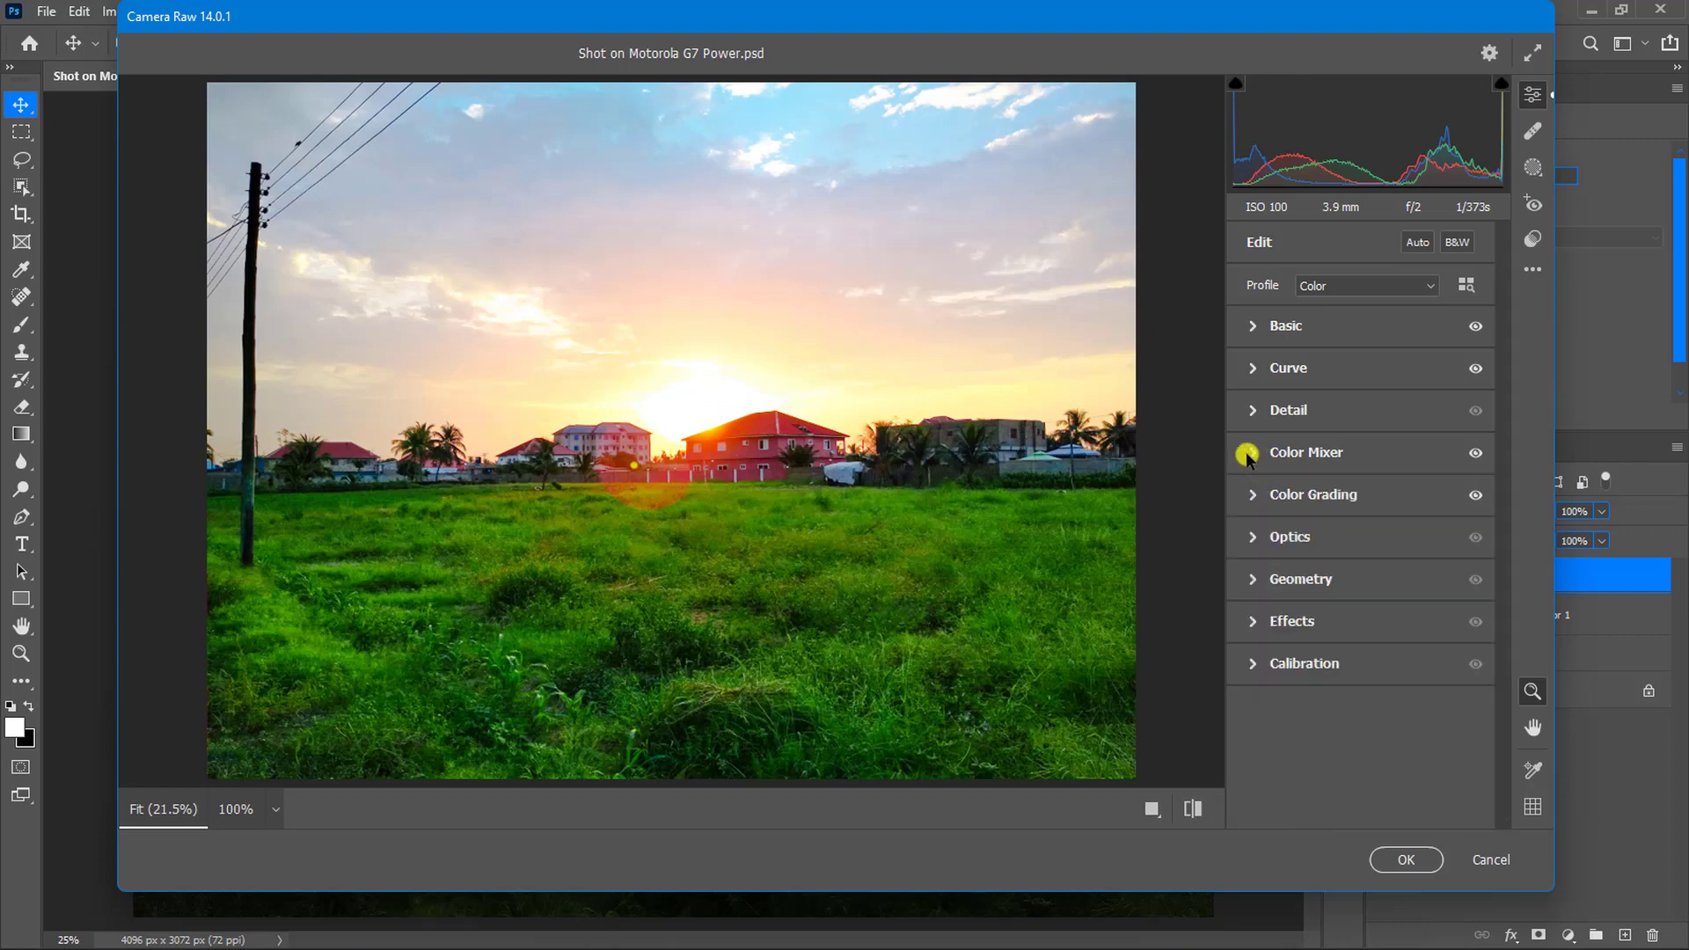
Compare the photo without and with each of the Basic, Curve, Color Mixer and Color Grading adjustments
click(1477, 327)
click(1477, 327)
click(1477, 369)
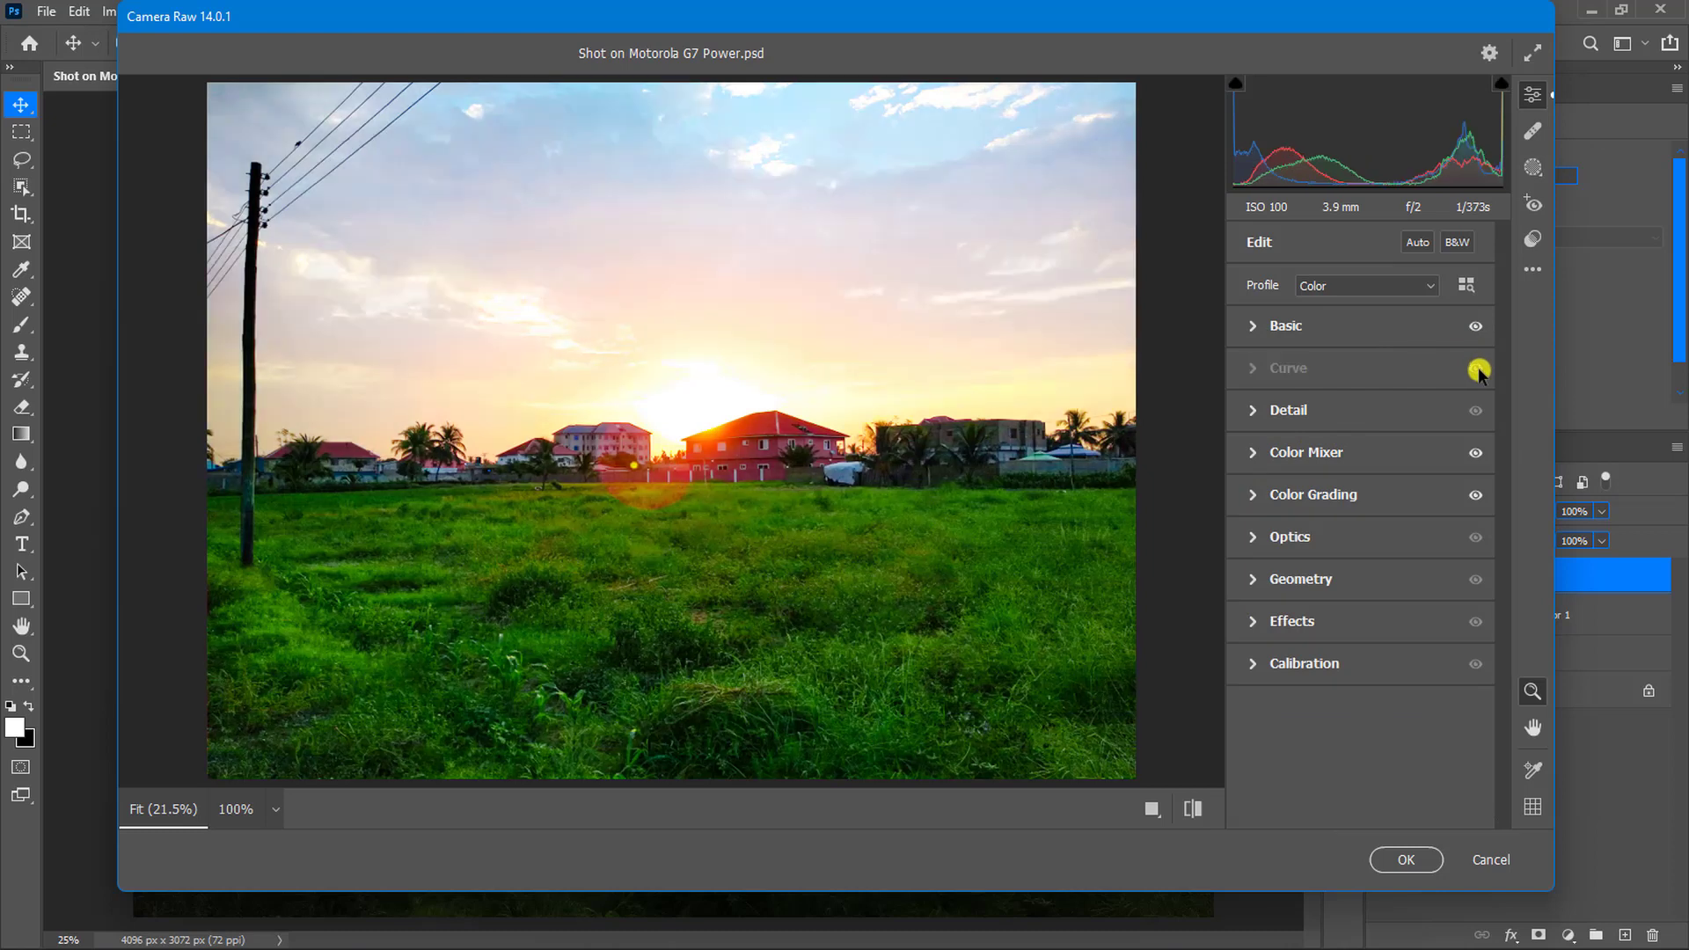
click(1477, 370)
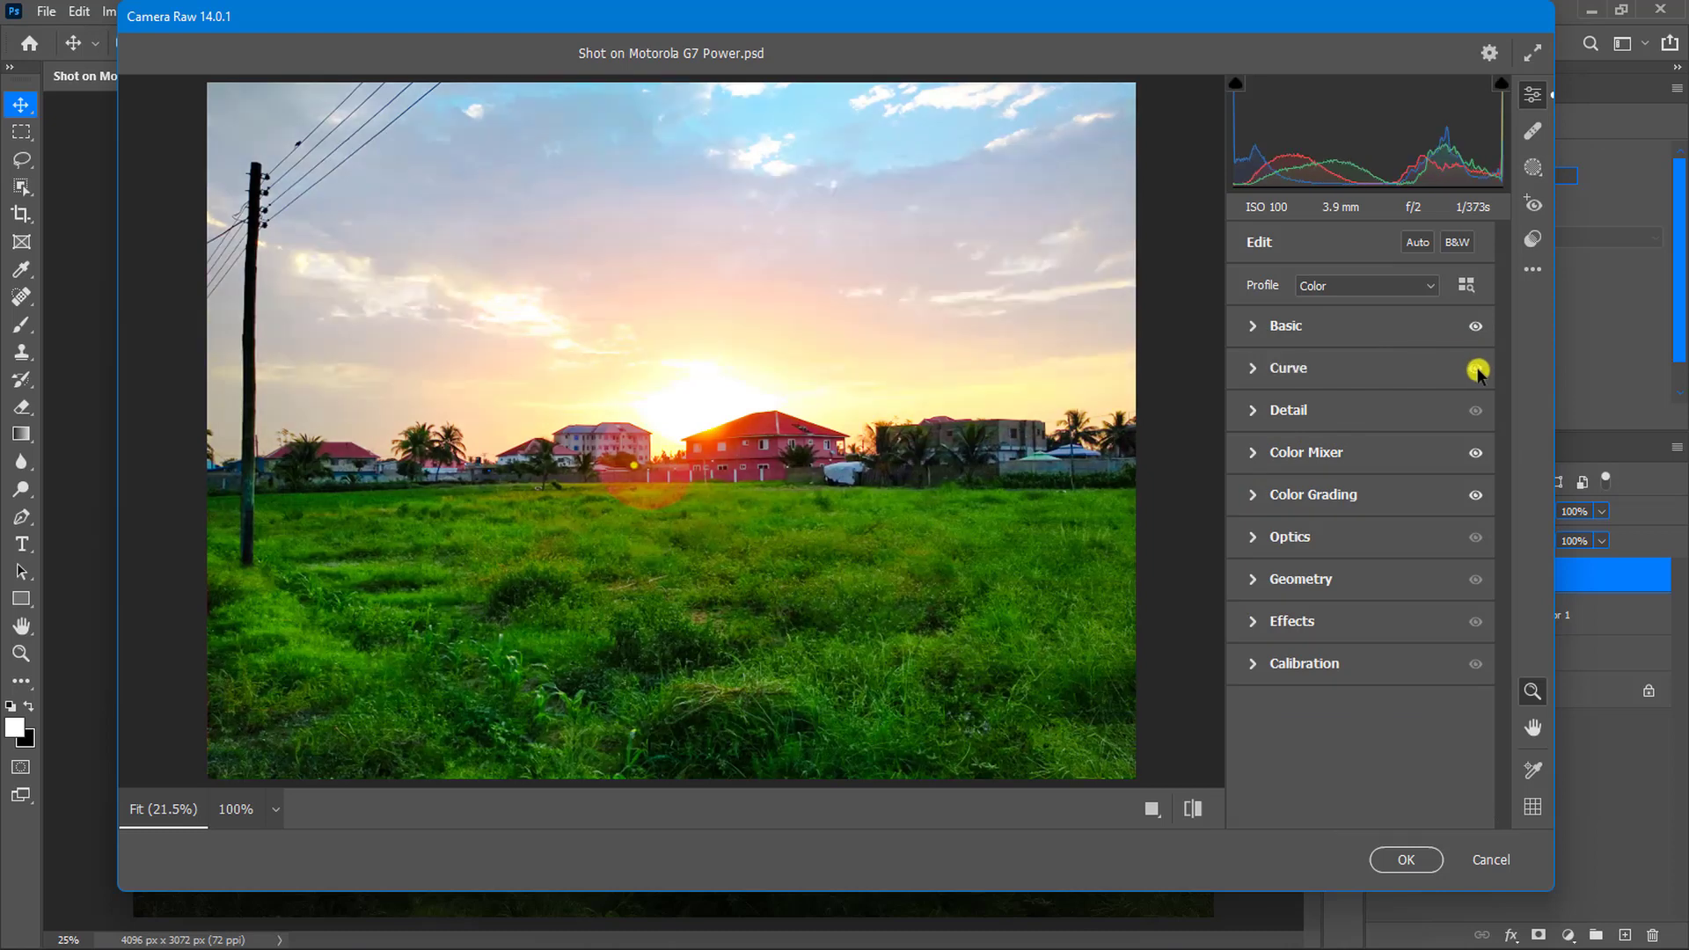
click(1478, 454)
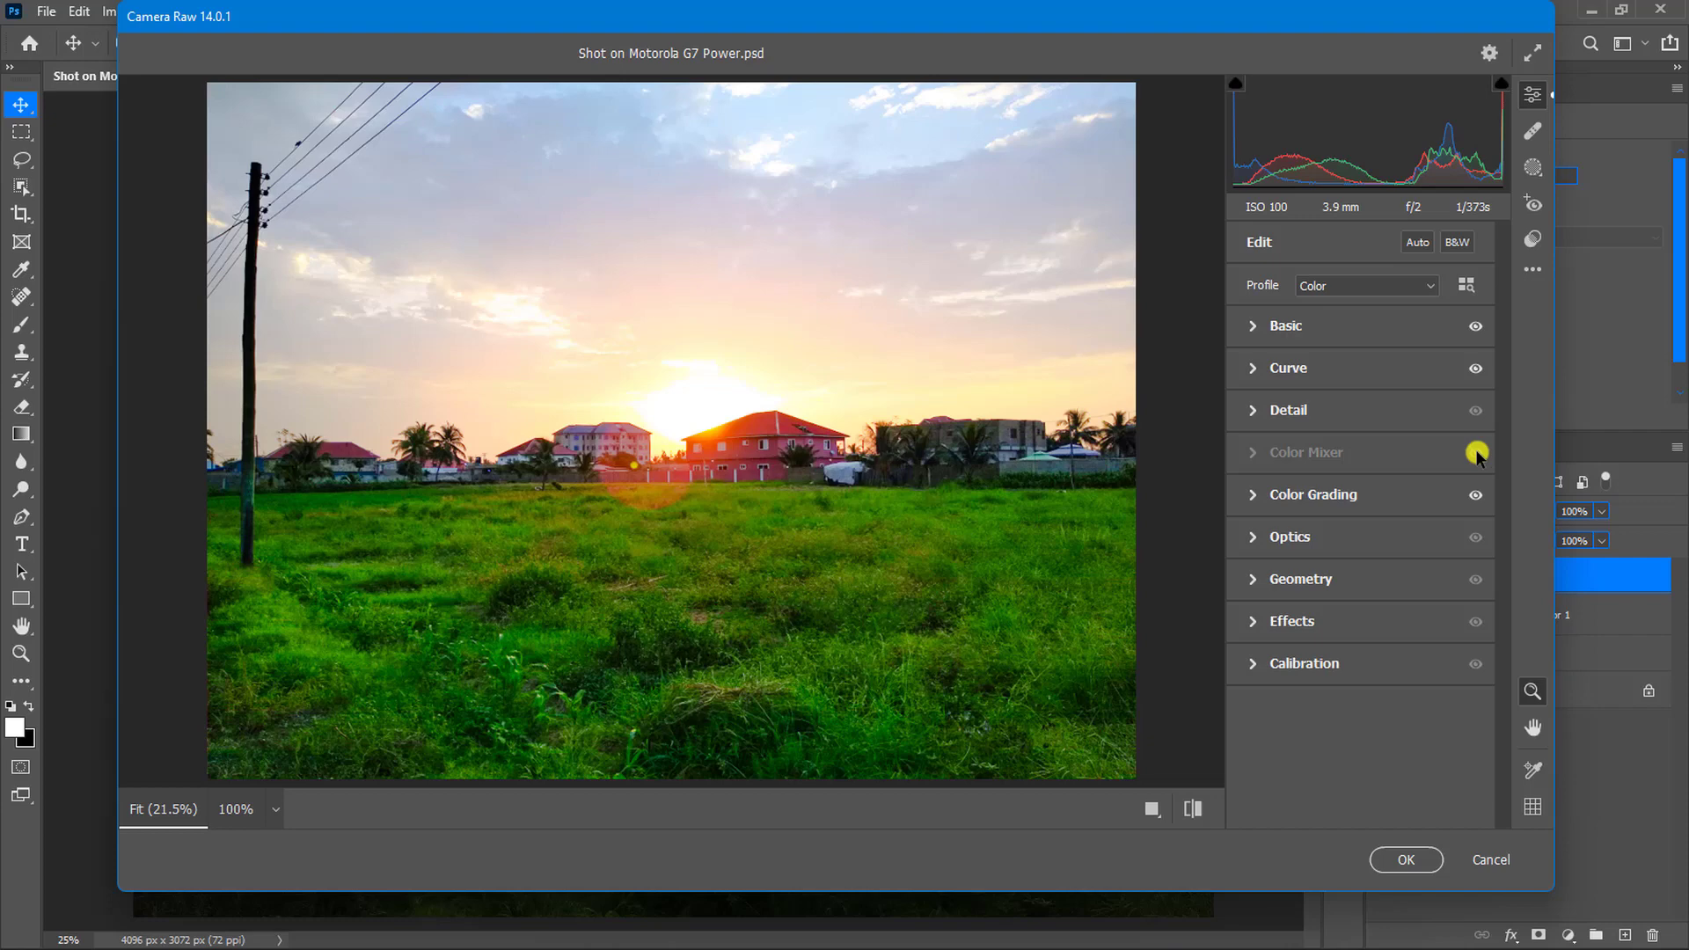
click(1477, 454)
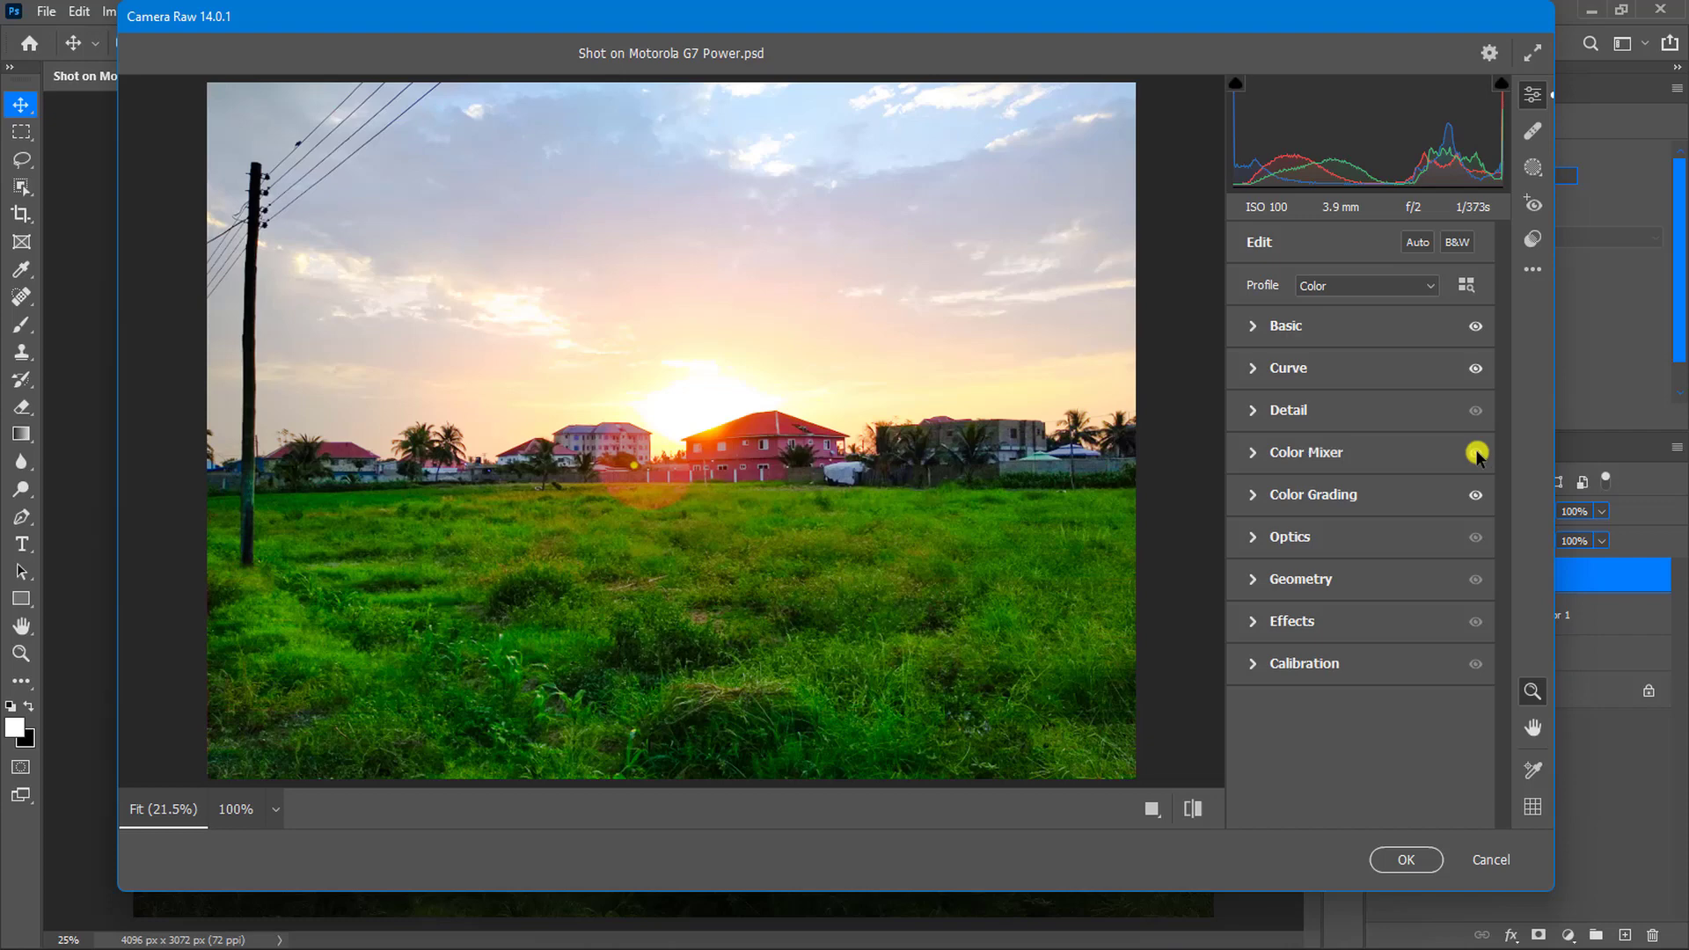
click(1476, 496)
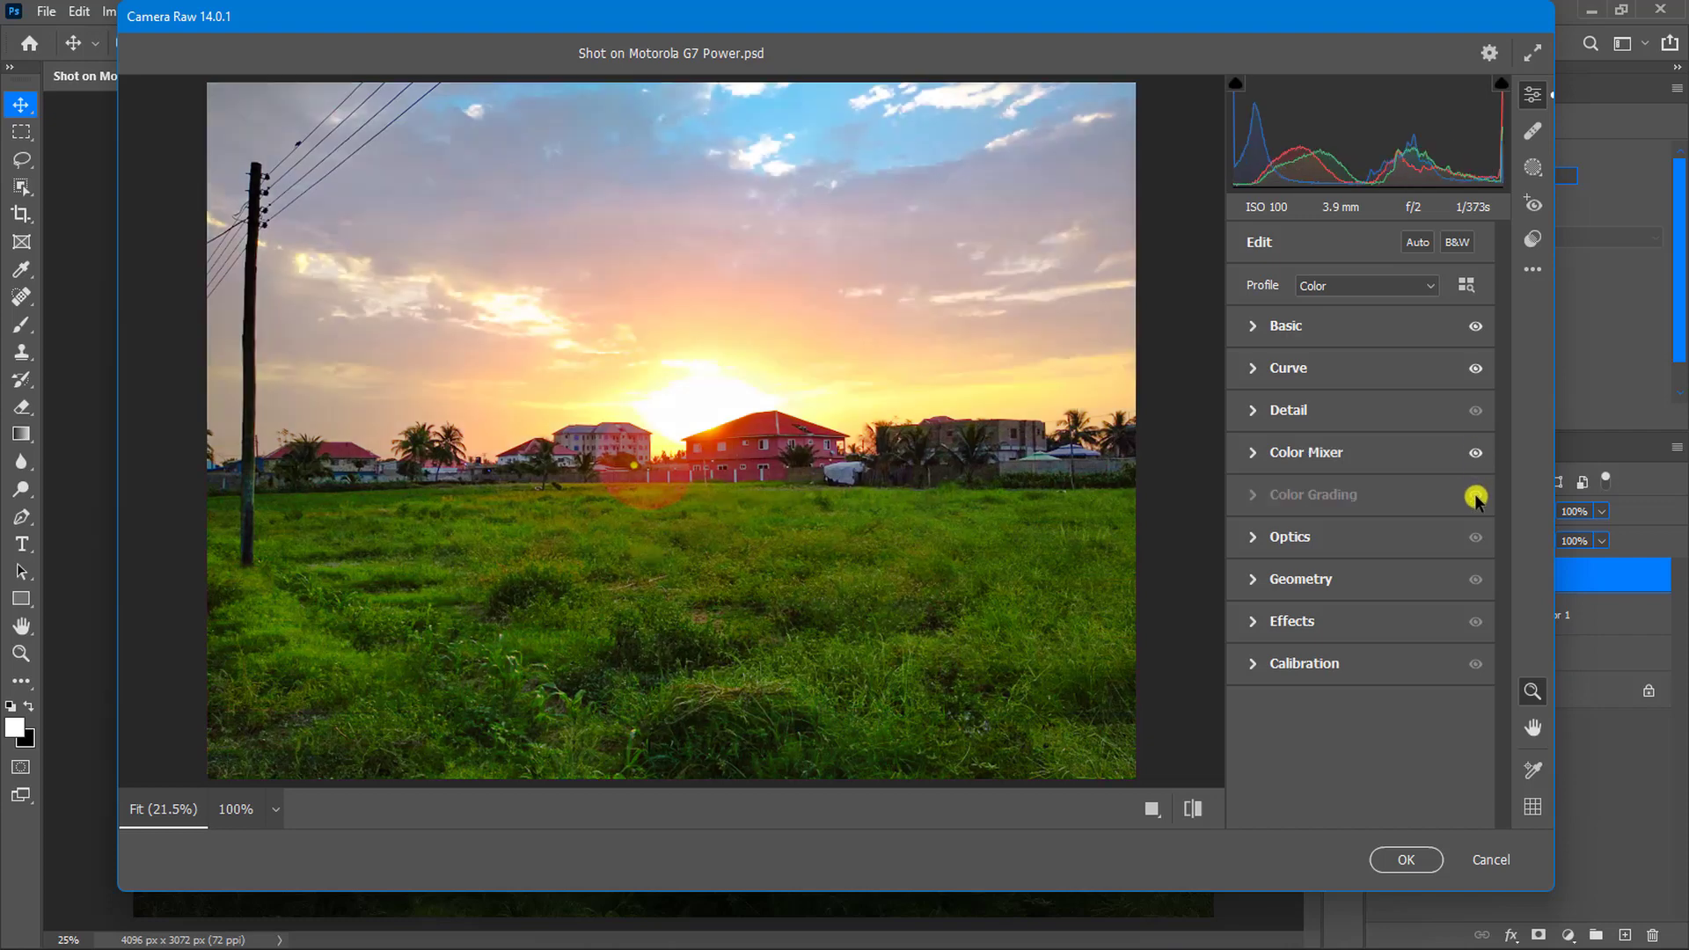
click(1476, 496)
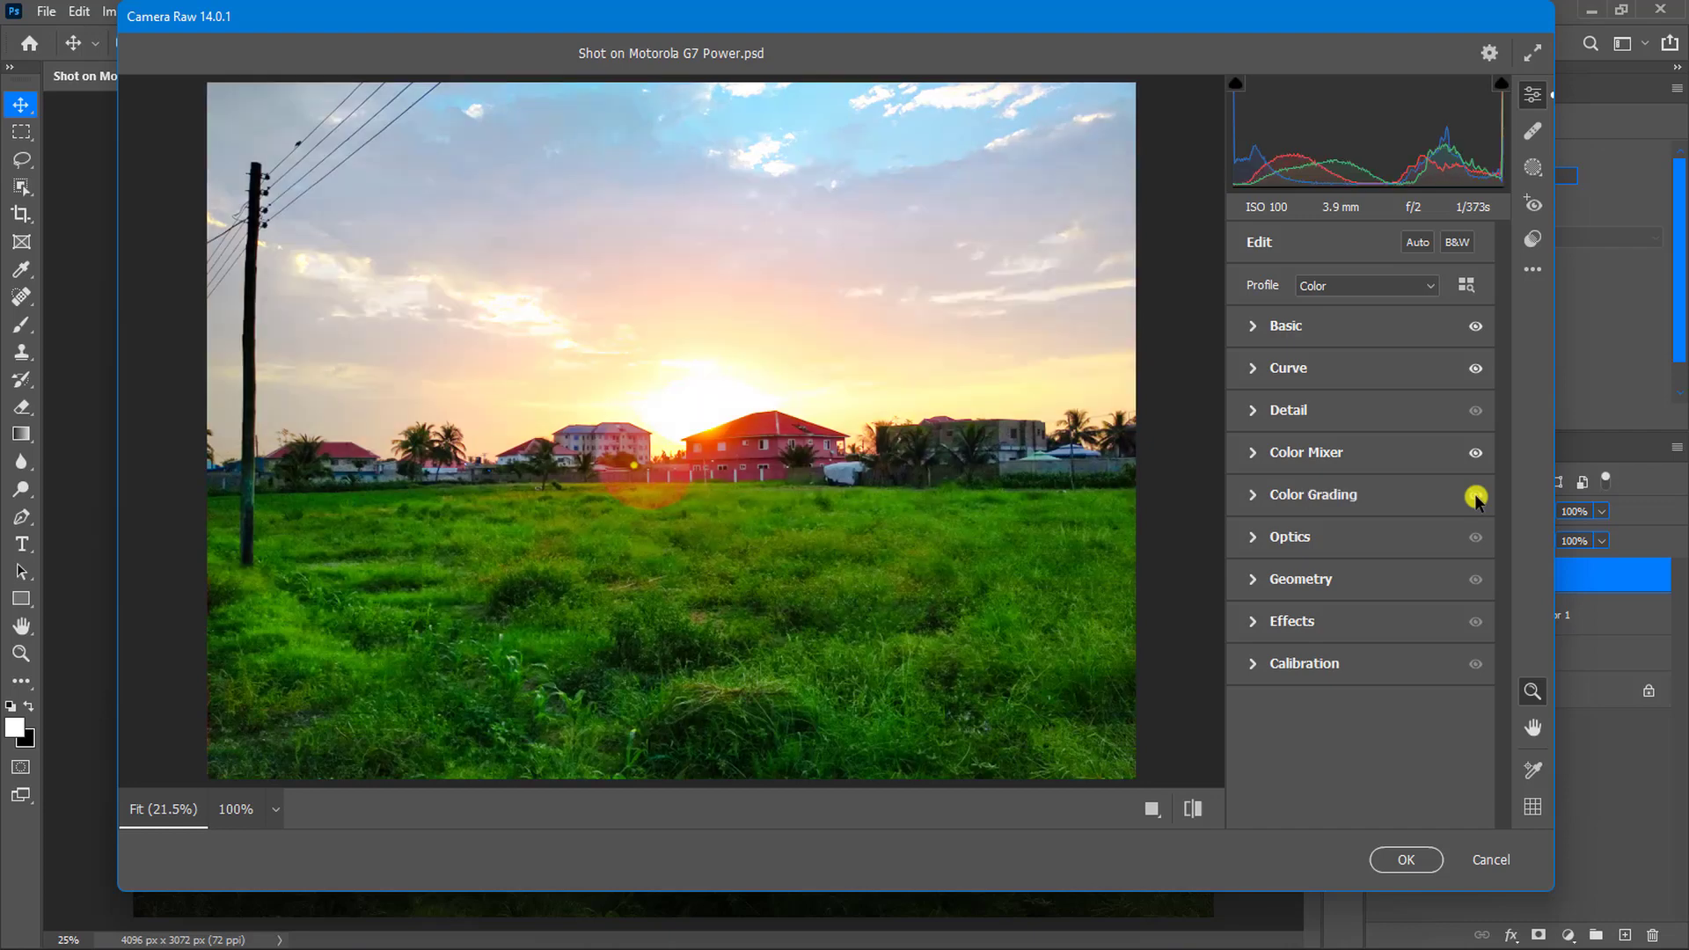
Apply the Camera Raw adjustments and group Layer 1, Selective Color 1 and Background copy together
click(1405, 860)
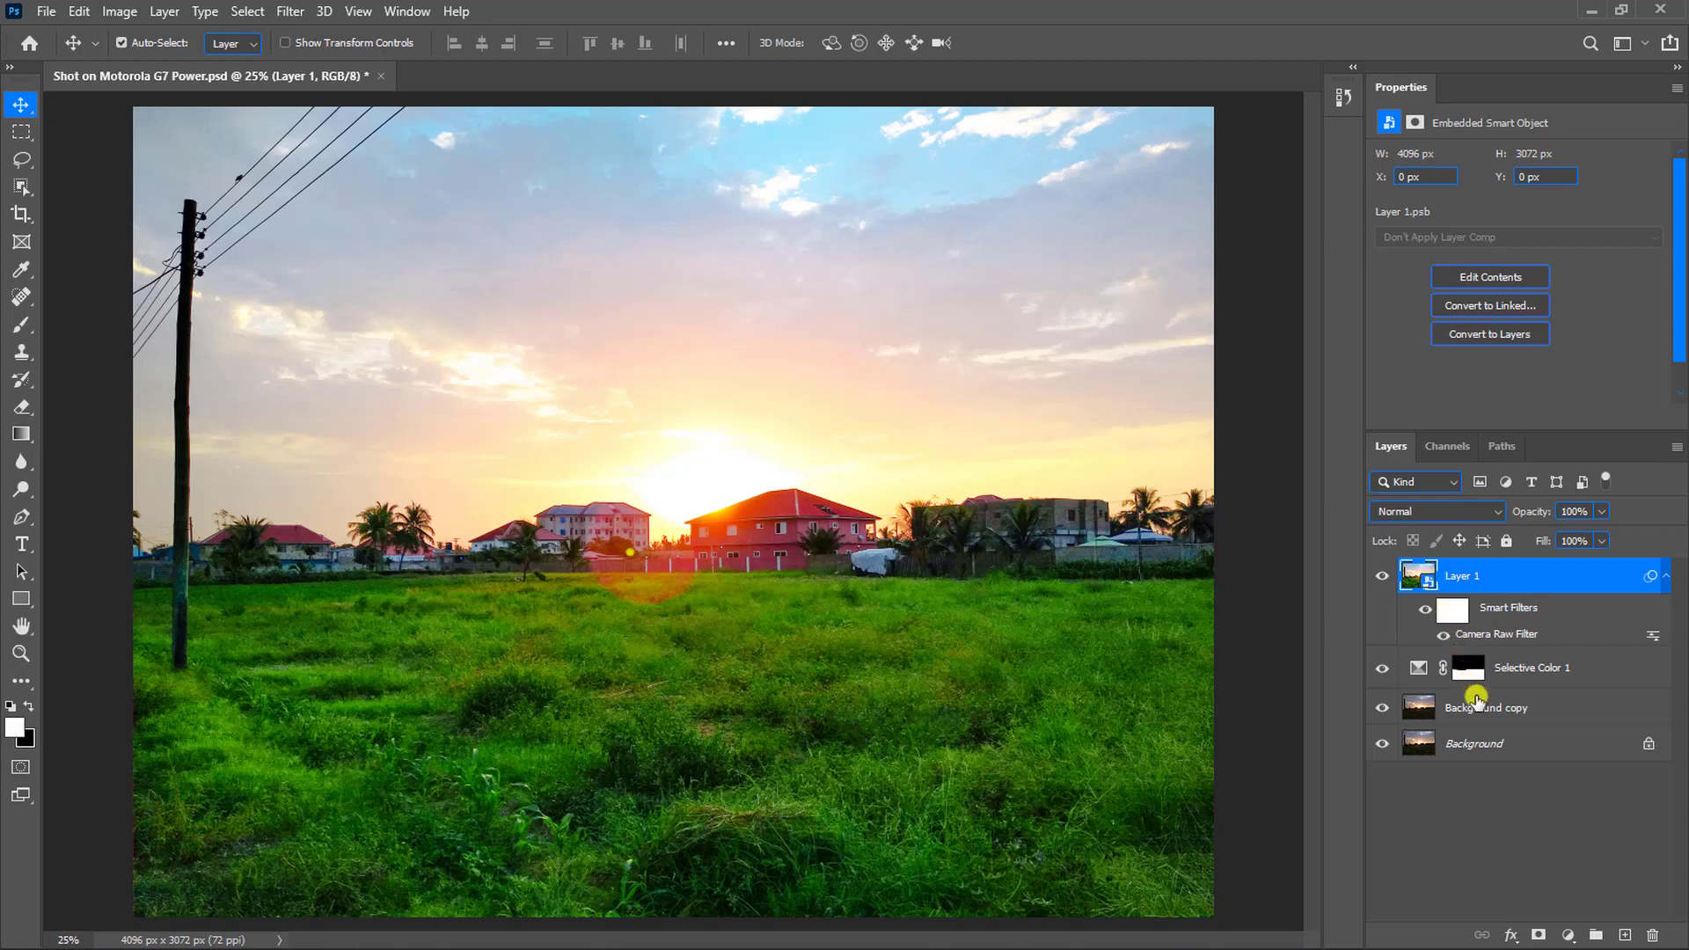
shift+click(1478, 715)
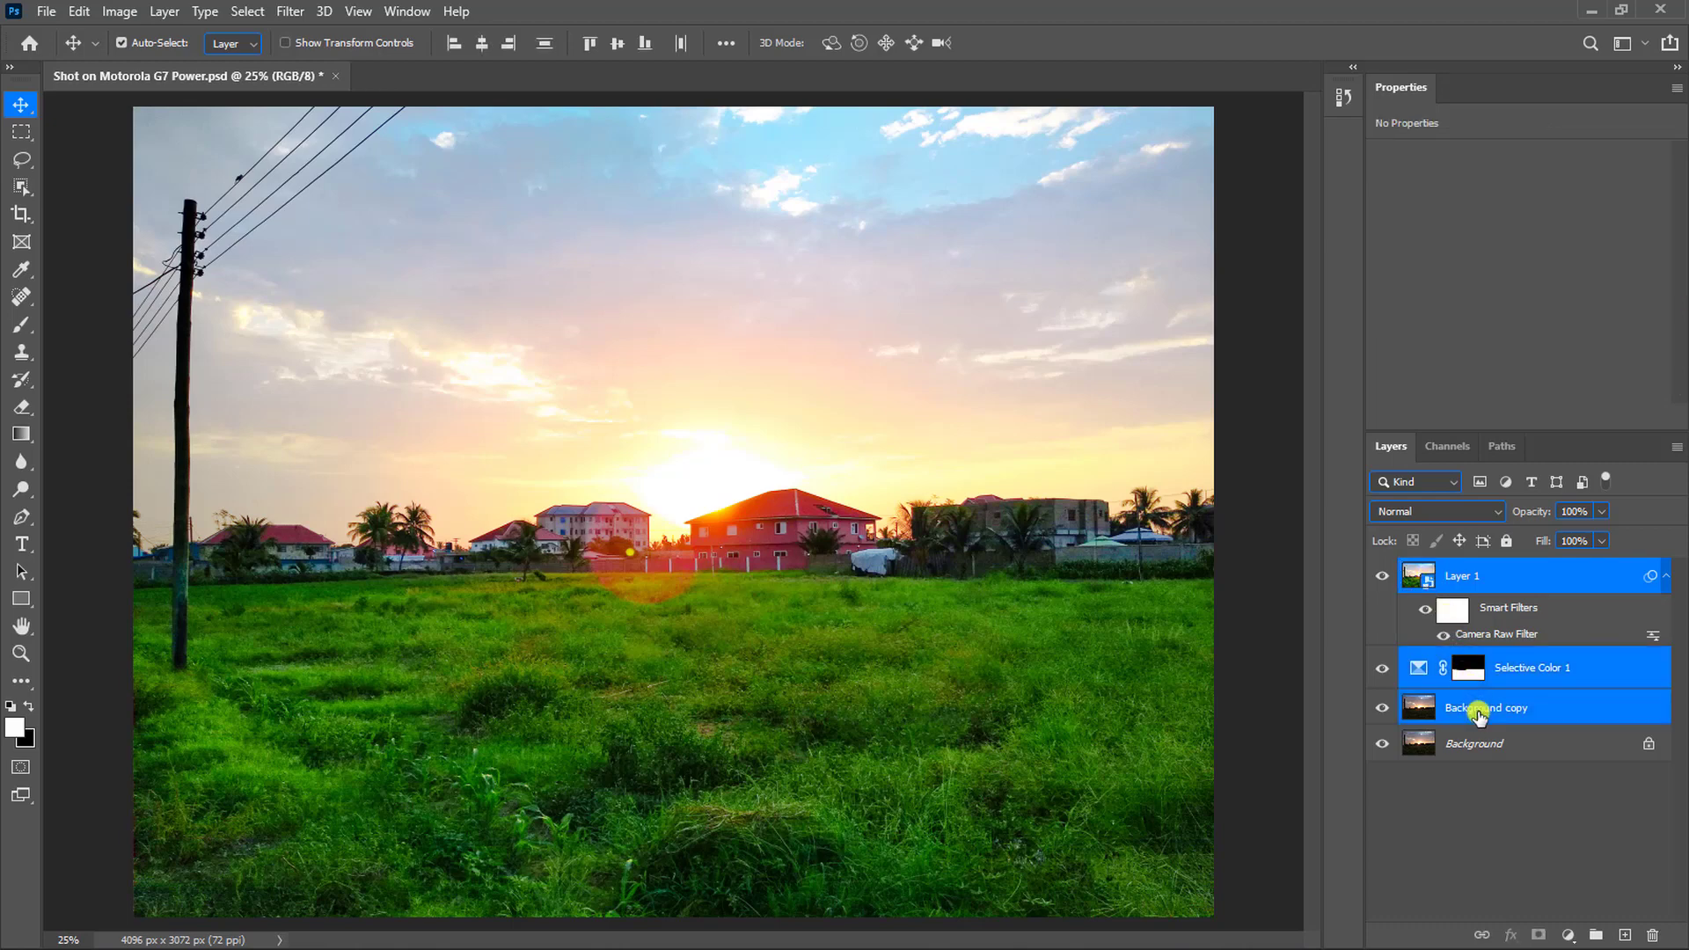
drag(1481, 715, 1593, 934)
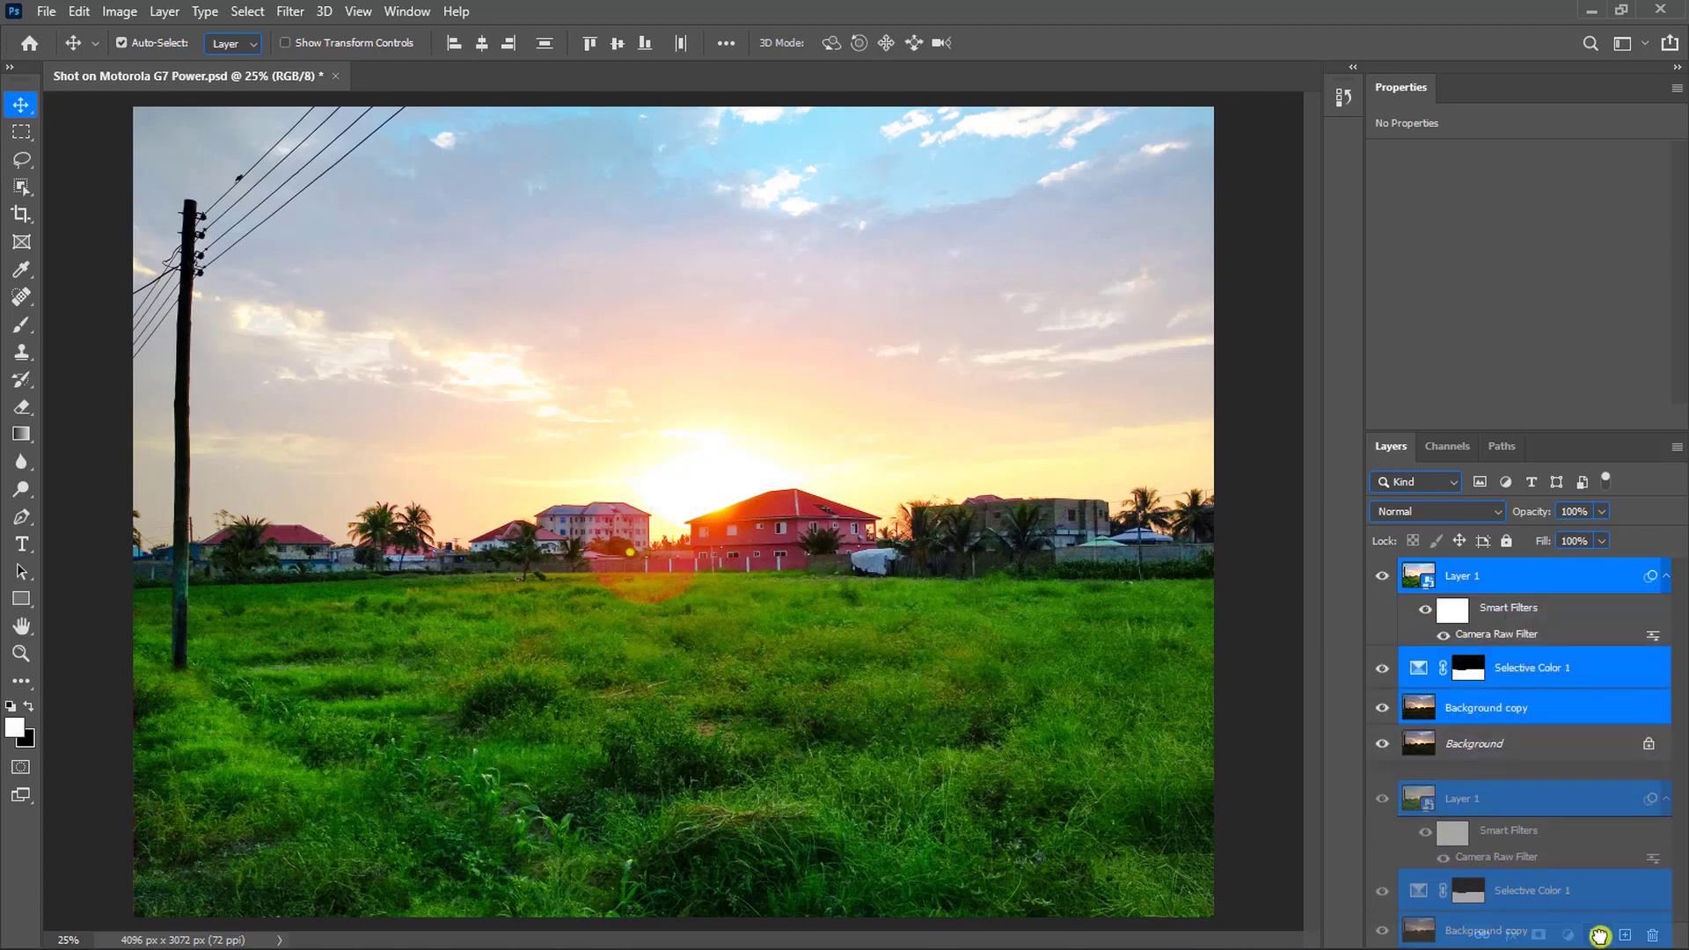
drag(1599, 935, 1600, 935)
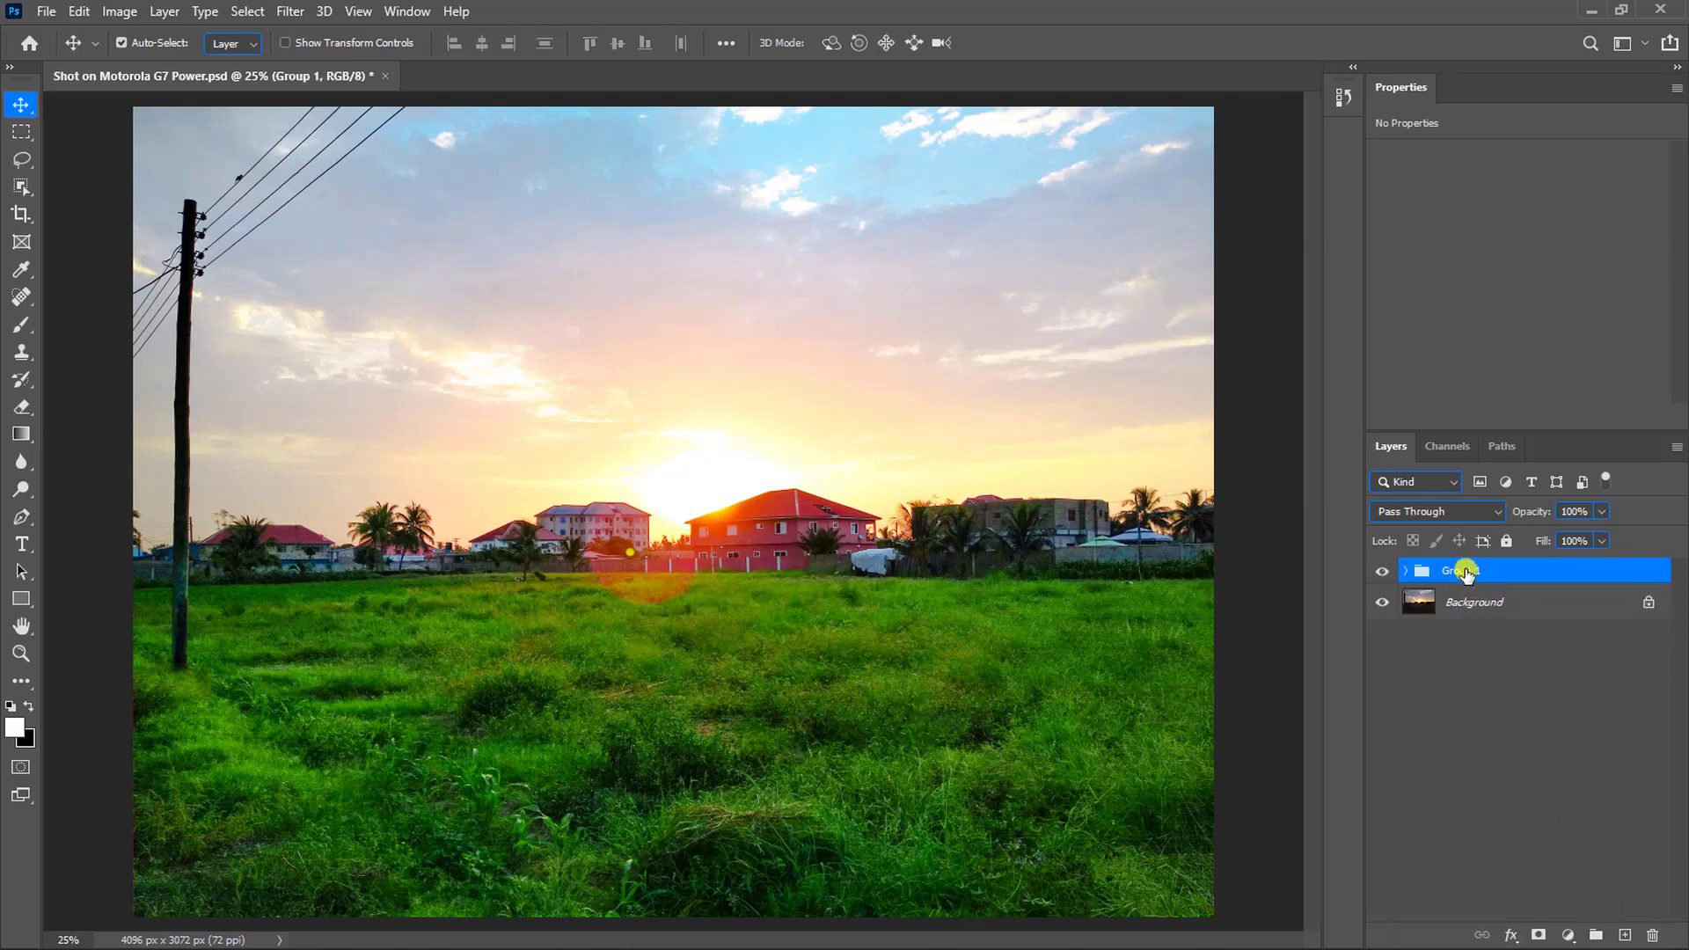
Compare the original photo with the finished edit by hiding and showing the layer group
click(1383, 572)
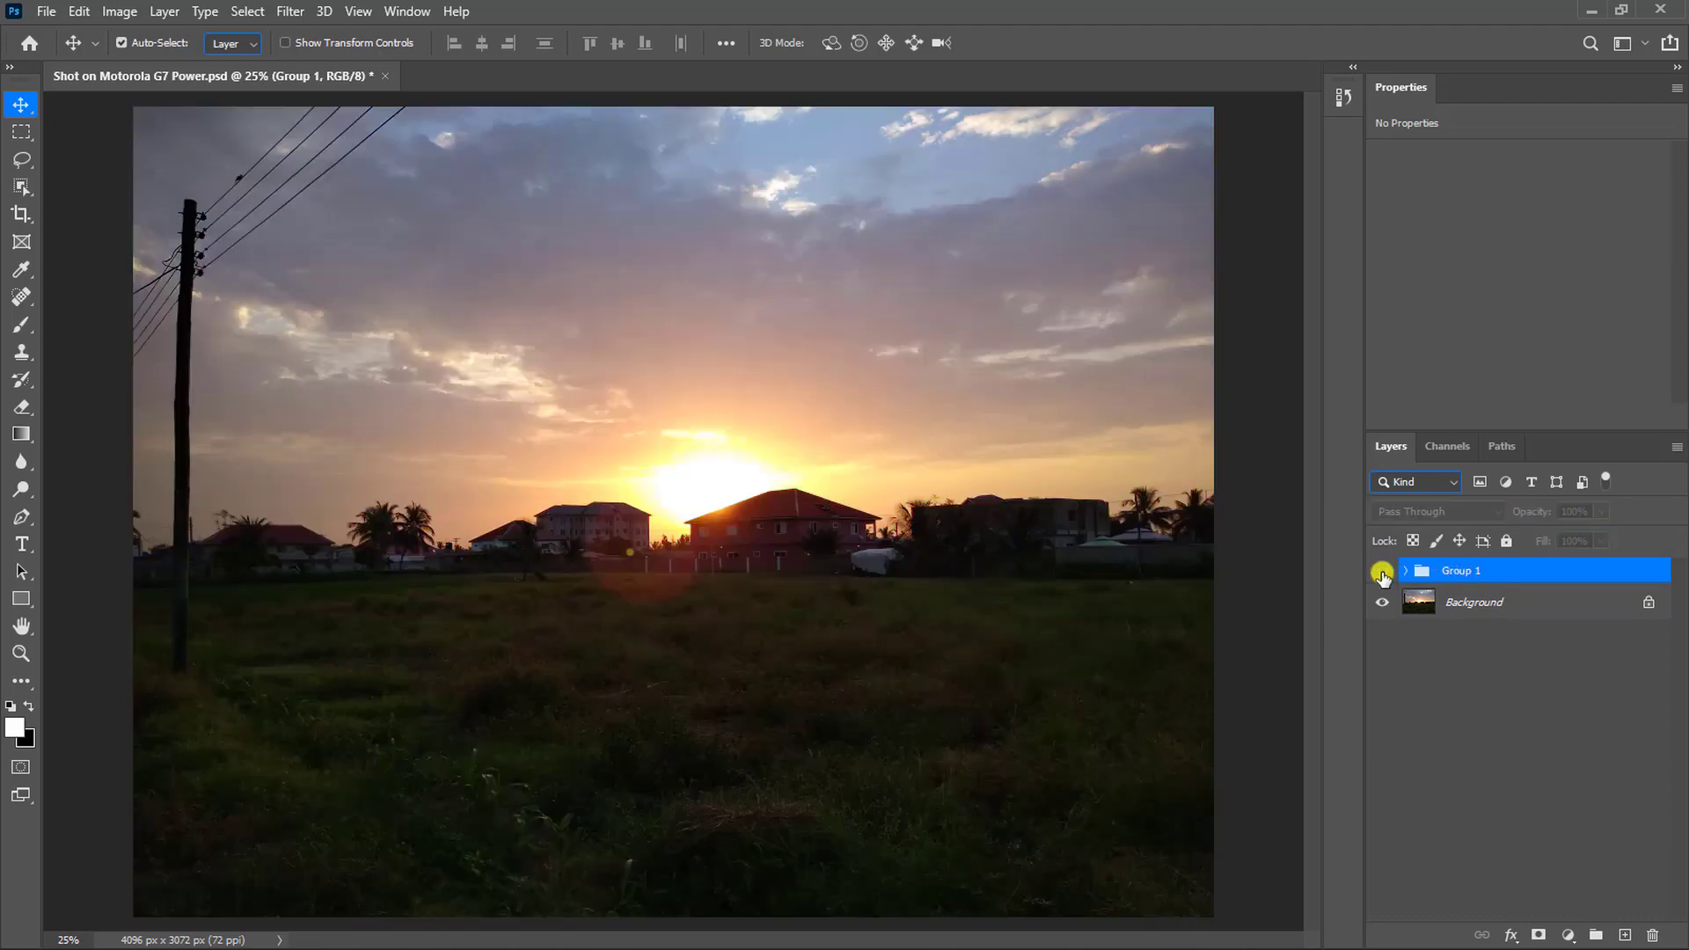
click(1382, 573)
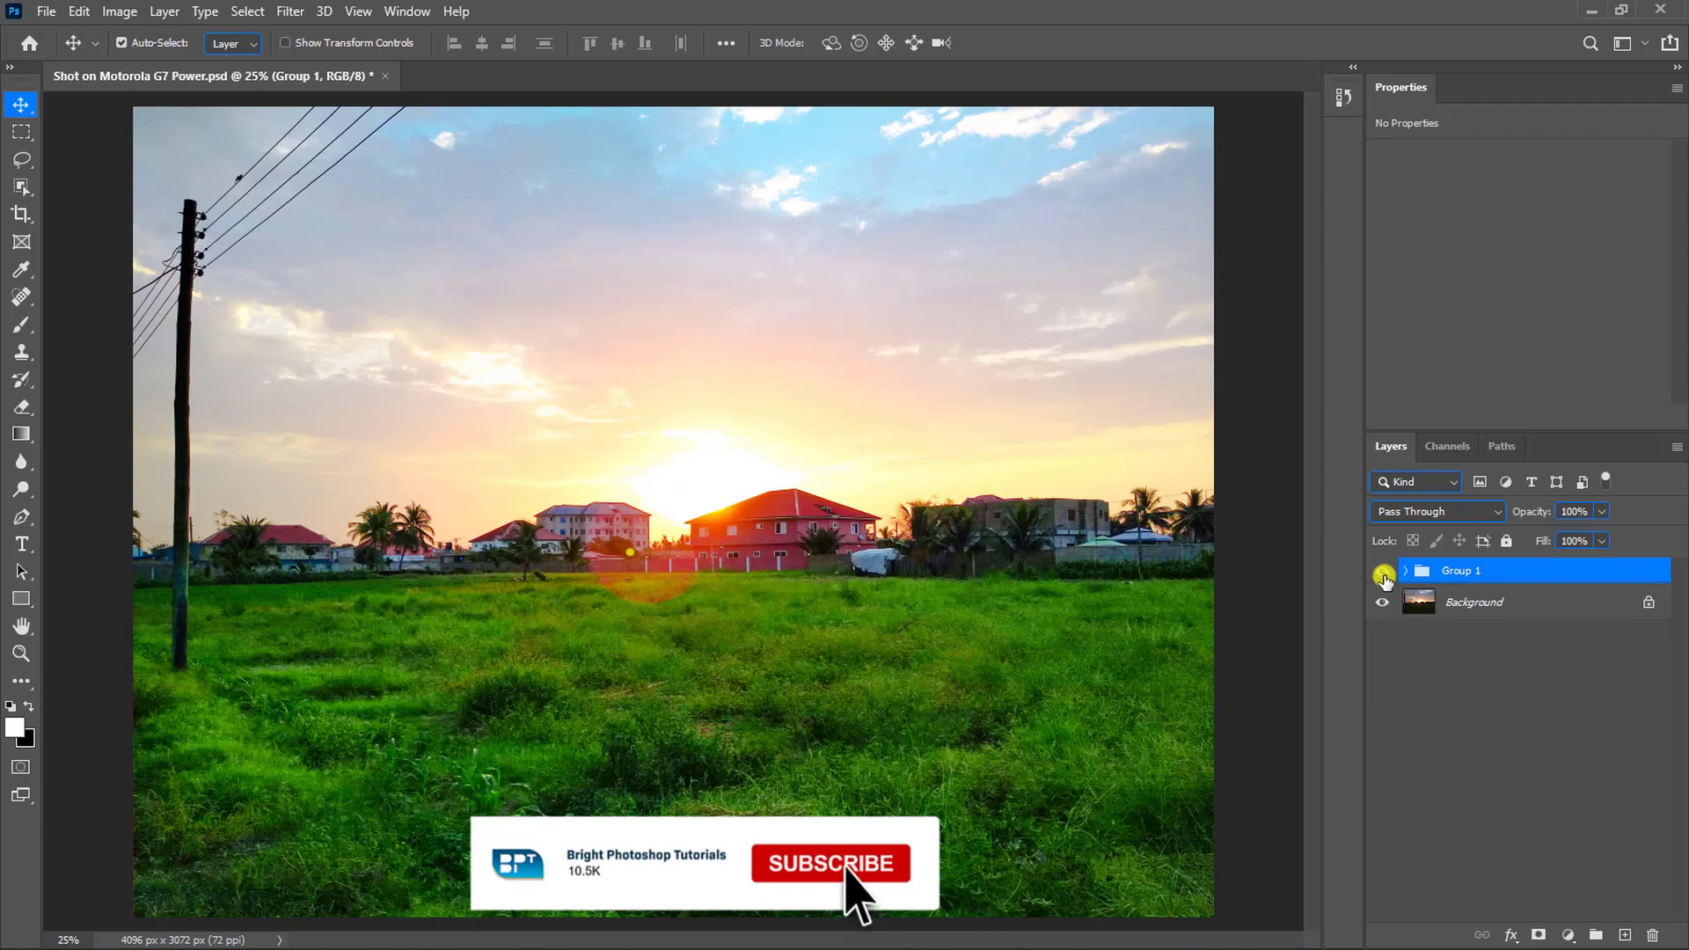
key(ctrl+minus)
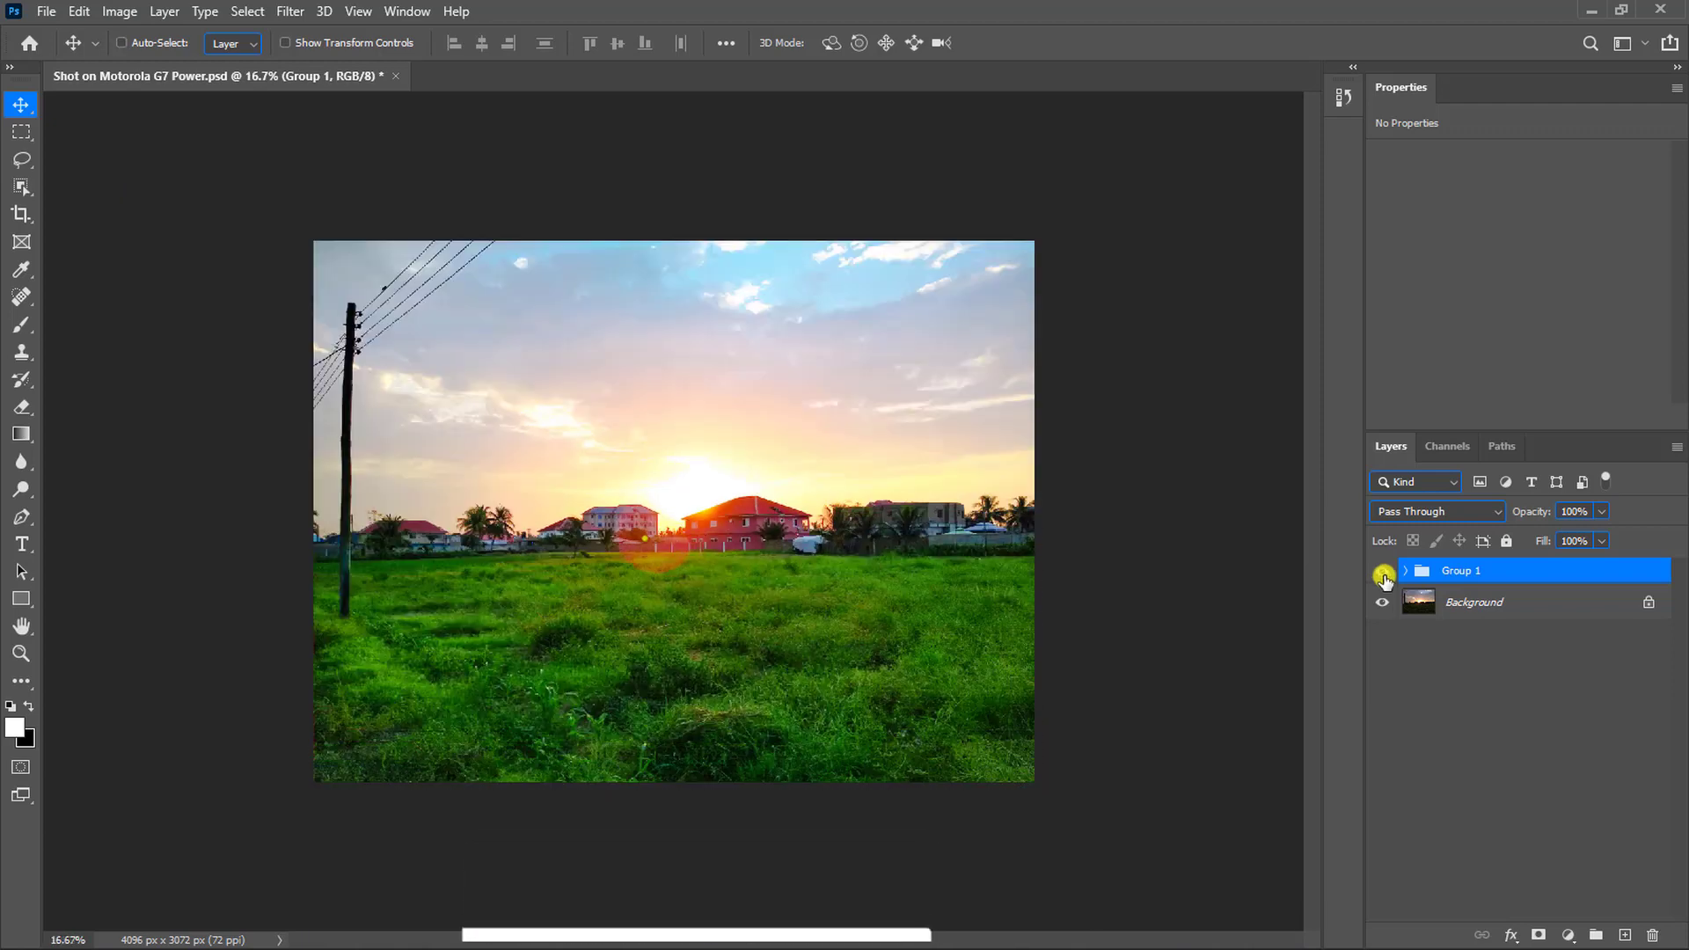
key(ctrl+plus)
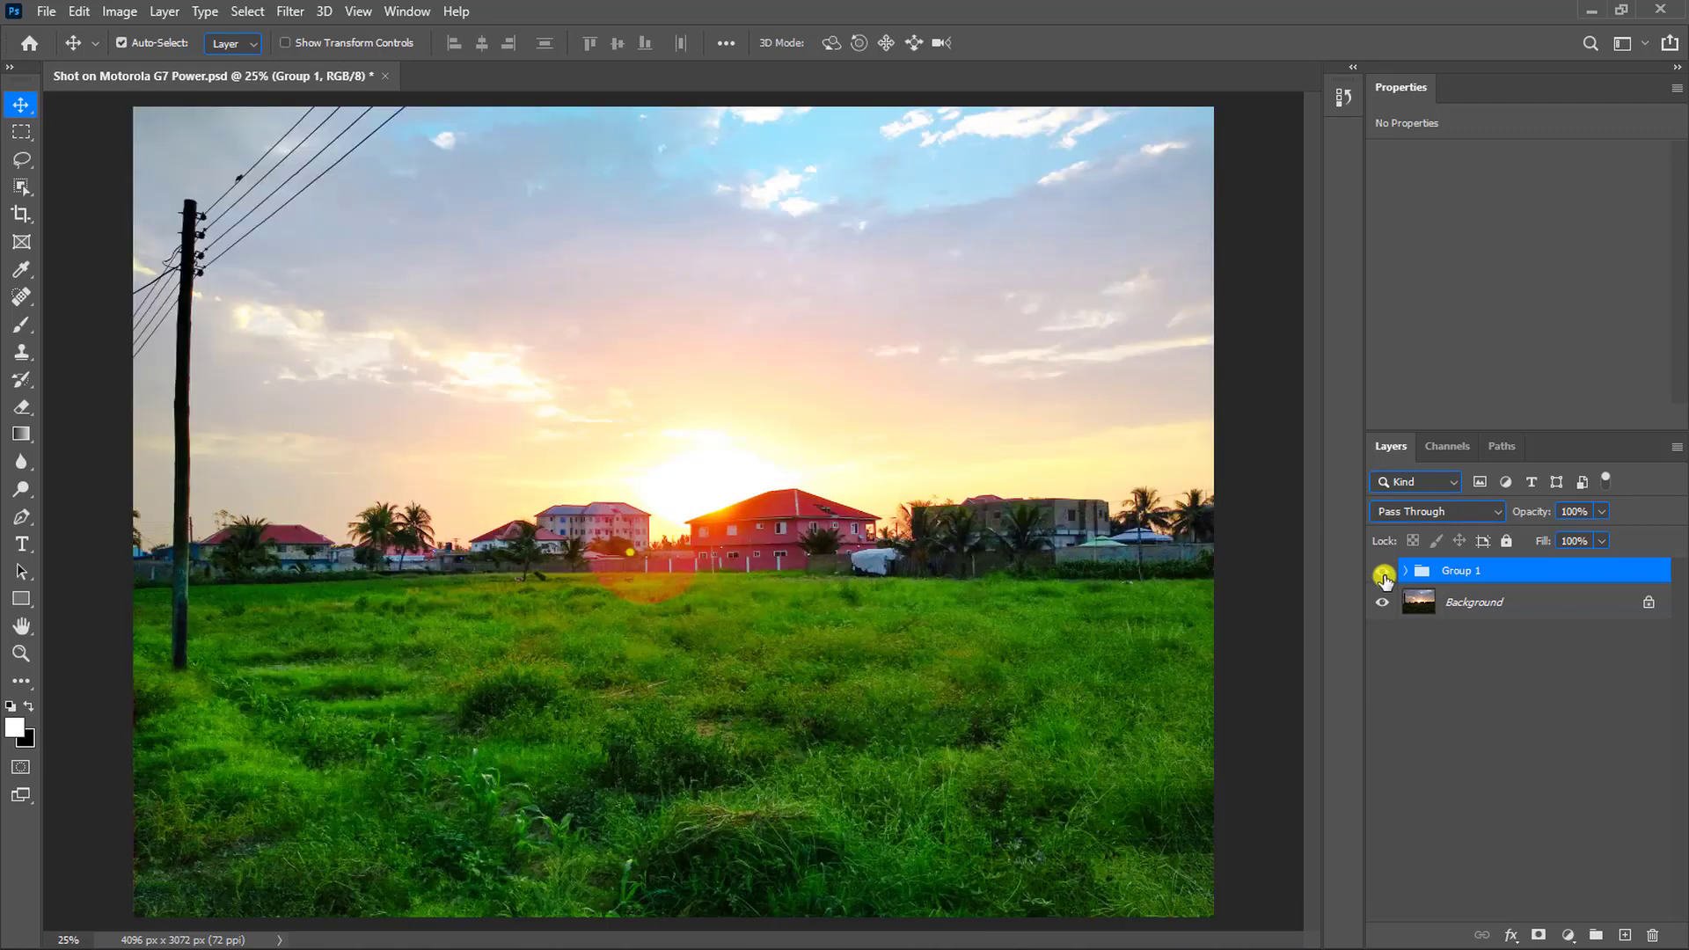
key(ctrl+minus)
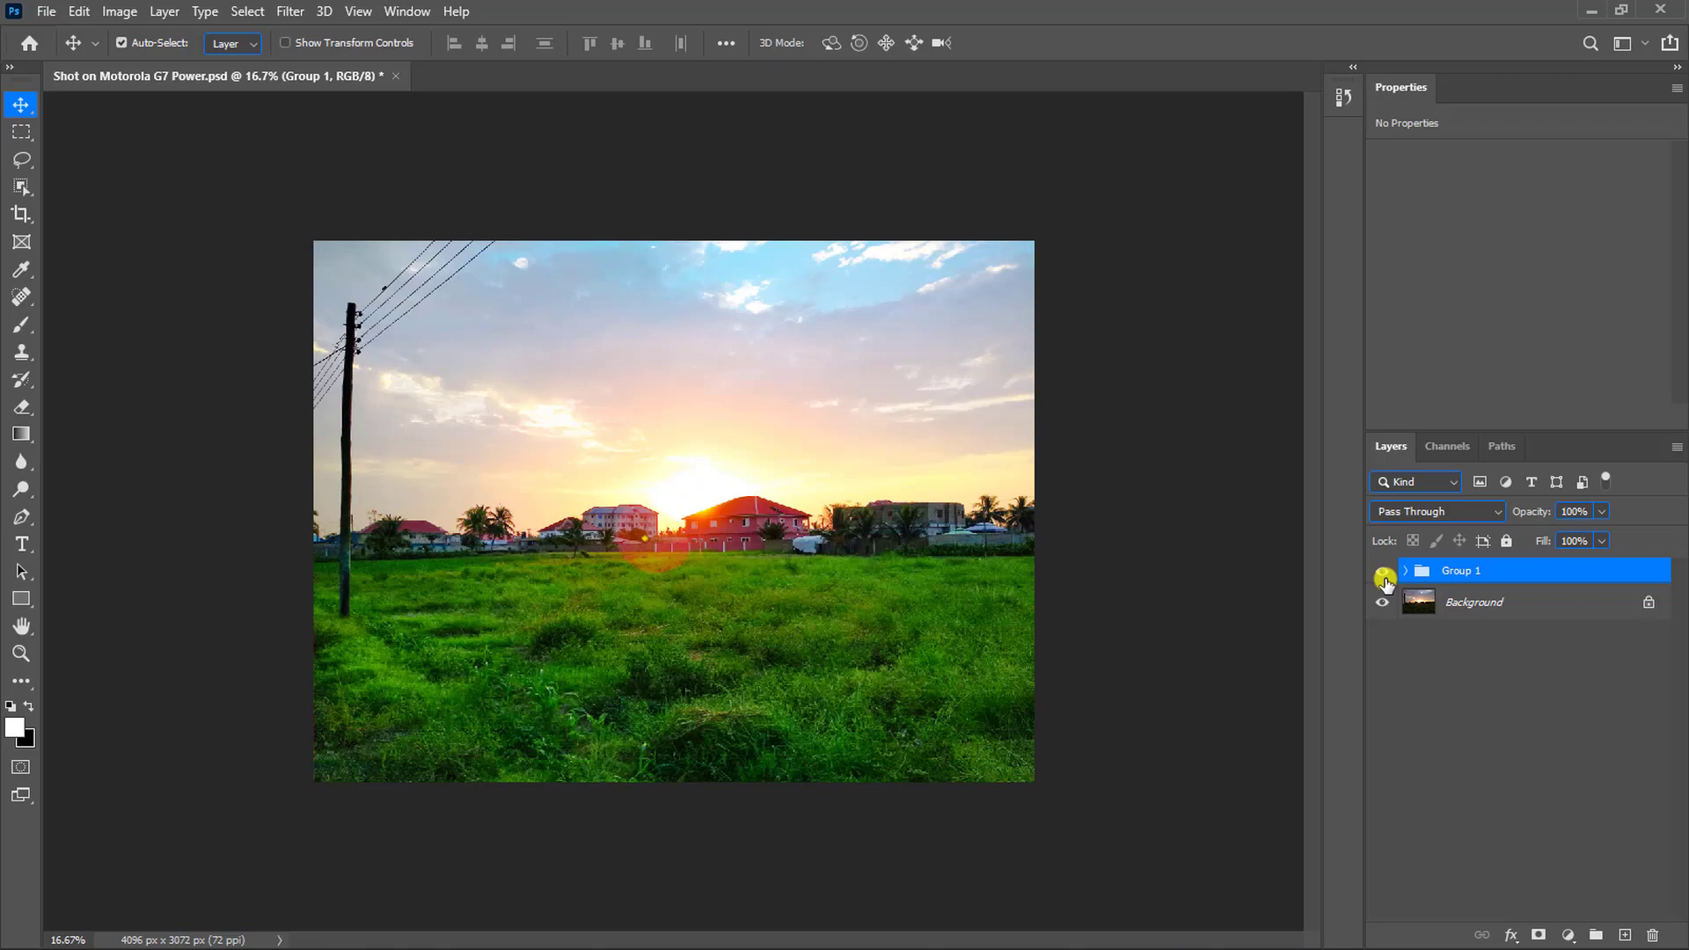